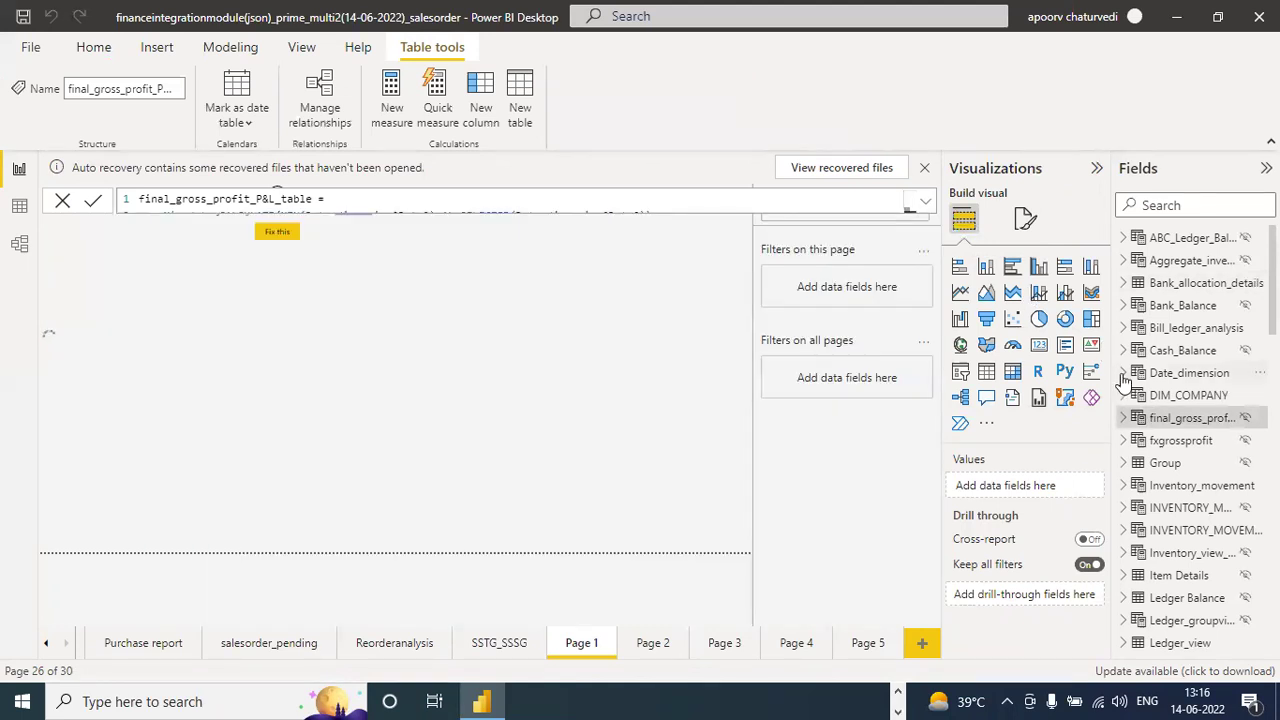
Examine the fields of the Date_dimension table and of the DIM_COMPANY table.
{"action": "left_click", "coordinate": [1123, 373]}
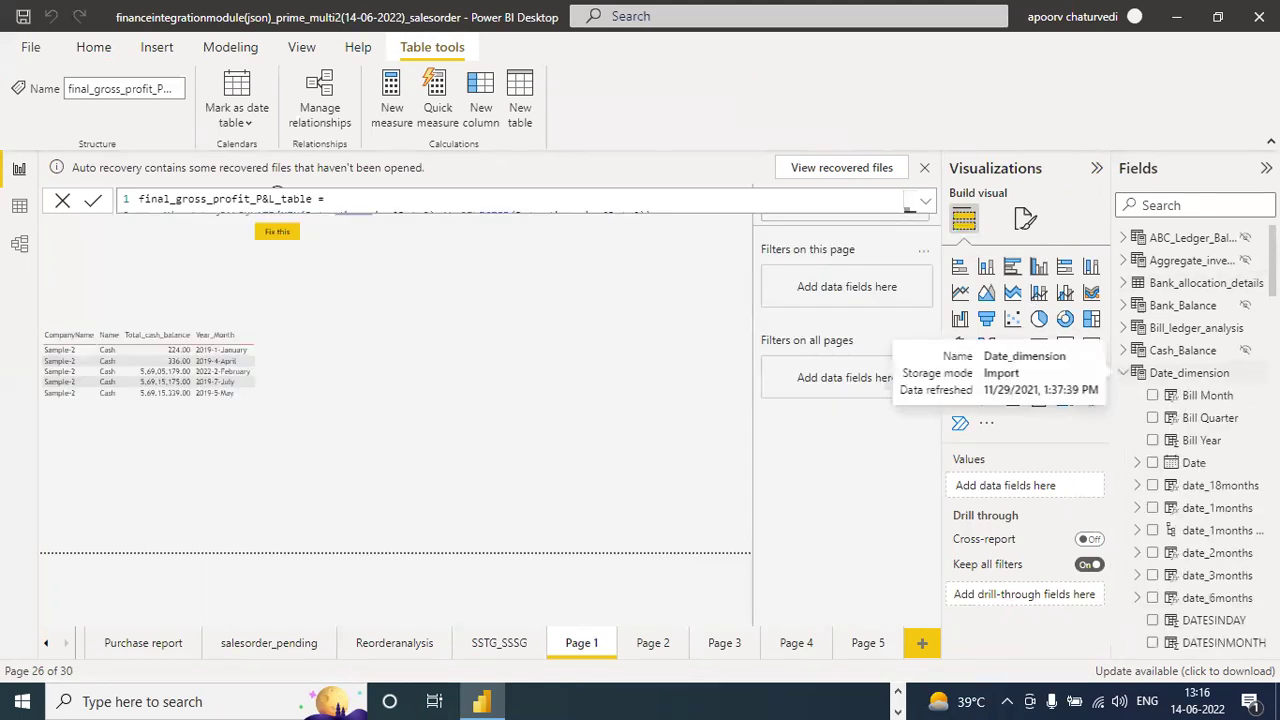
{"action": "scroll", "coordinate": [1195, 450], "scroll_direction": "down", "scroll_amount": 3}
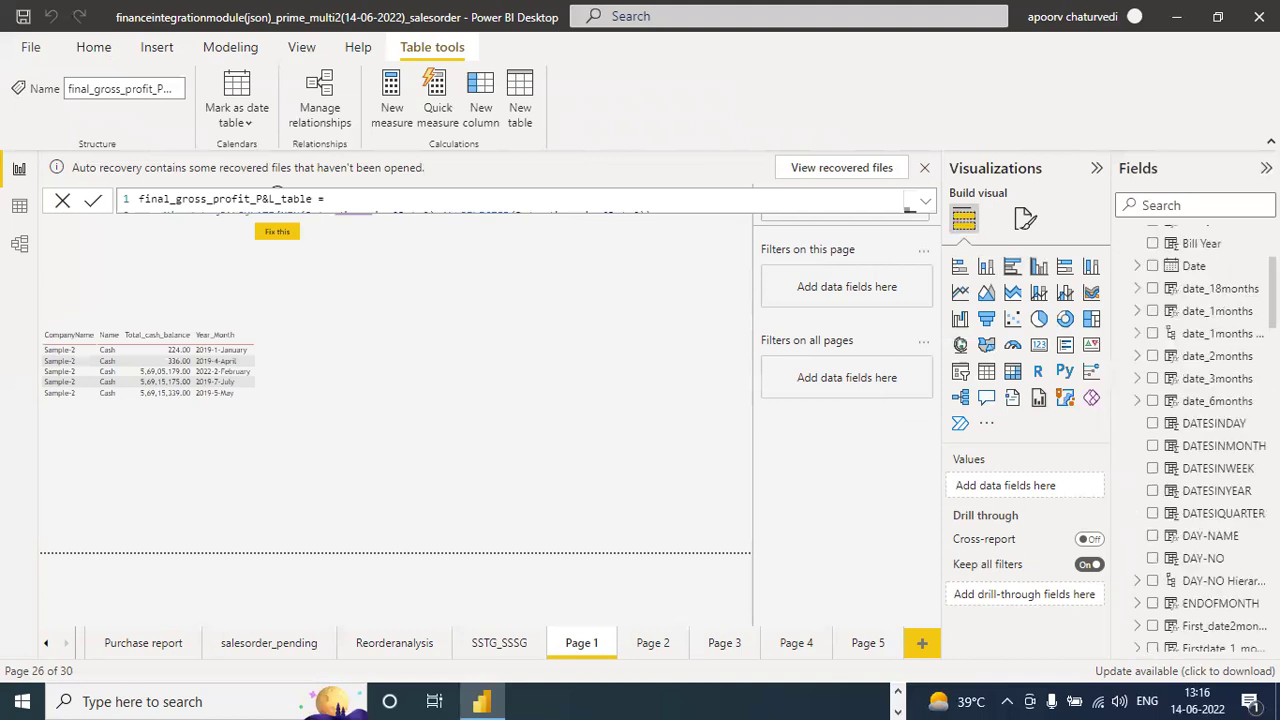
{"action": "scroll", "coordinate": [1195, 450], "scroll_direction": "down", "scroll_amount": 1}
{"action": "scroll", "coordinate": [1195, 450], "scroll_direction": "down", "scroll_amount": 3}
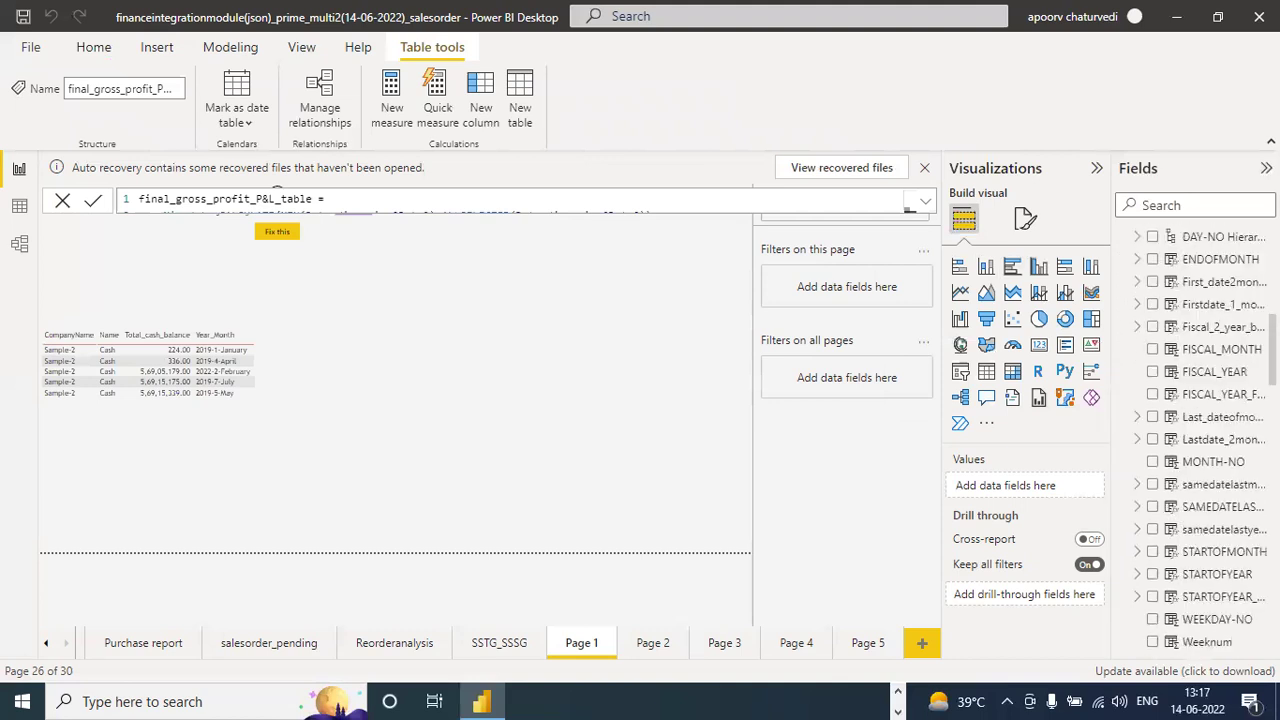
{"action": "scroll", "coordinate": [1190, 567], "scroll_direction": "down", "scroll_amount": 3}
{"action": "scroll", "coordinate": [1190, 567], "scroll_direction": "up", "scroll_amount": 8}
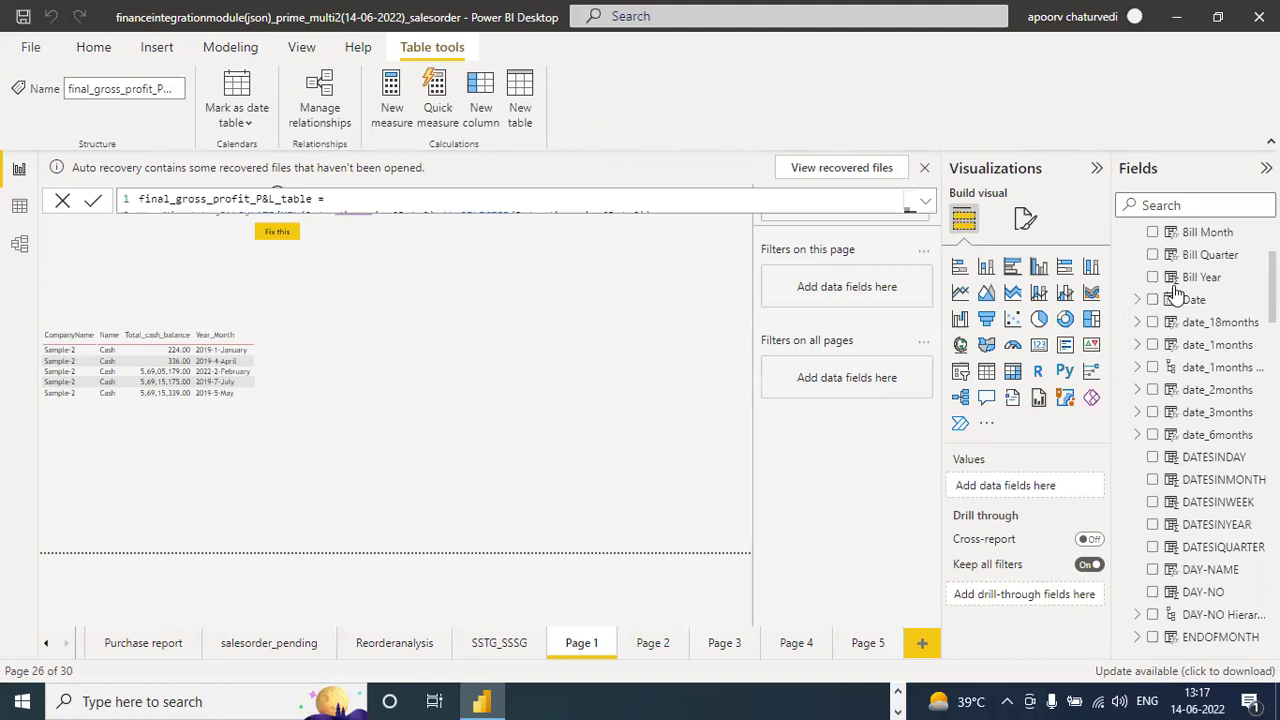
{"action": "scroll", "coordinate": [1177, 290], "scroll_direction": "up", "scroll_amount": 1}
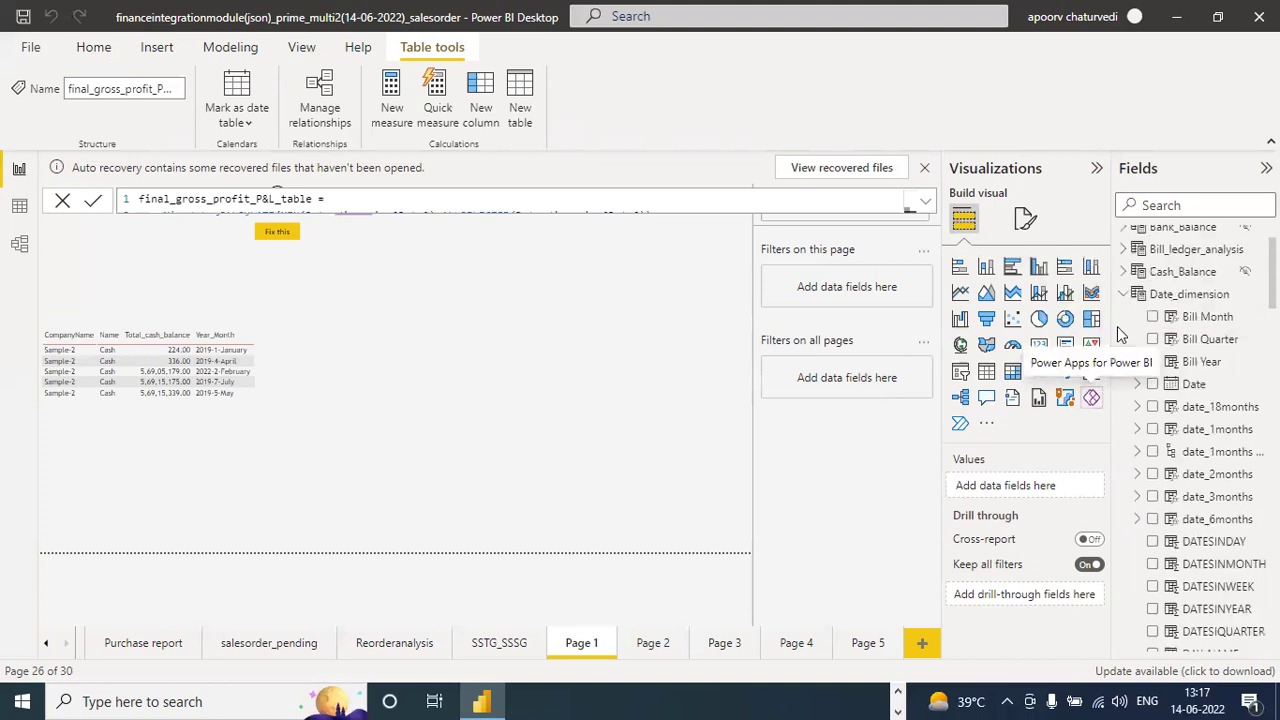
{"action": "left_click", "coordinate": [1126, 298]}
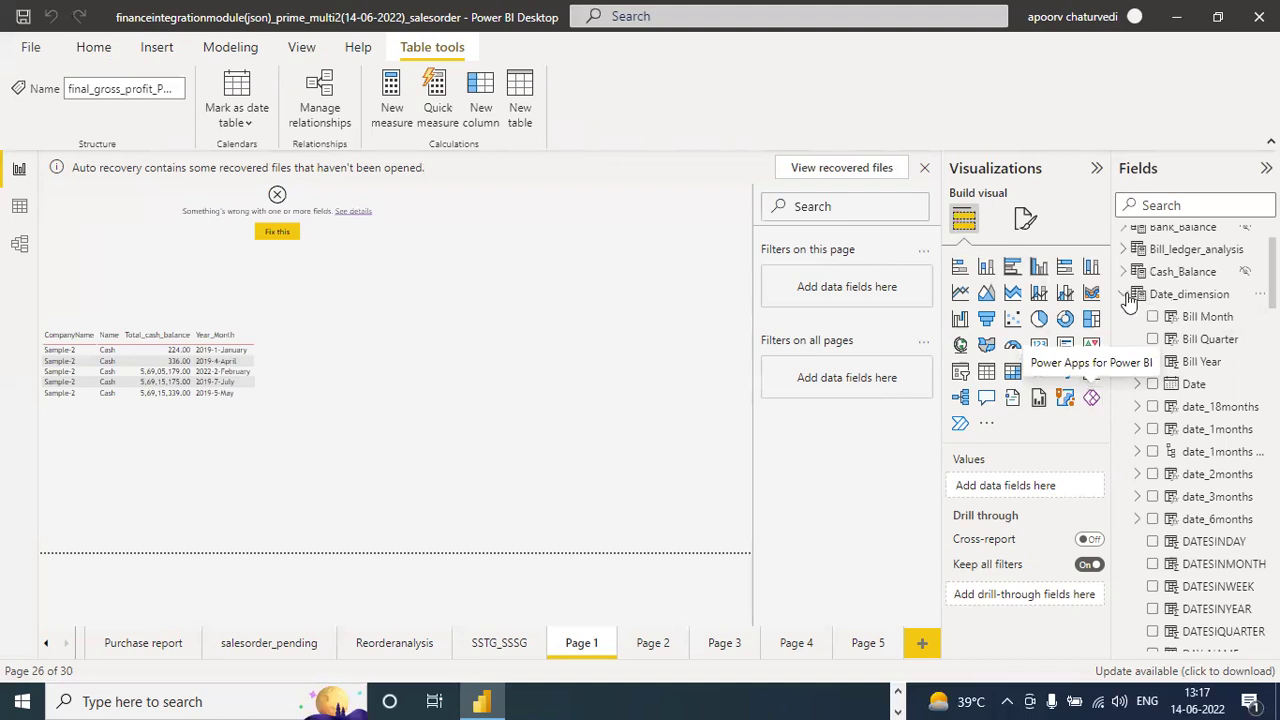
{"action": "left_click", "coordinate": [1124, 295]}
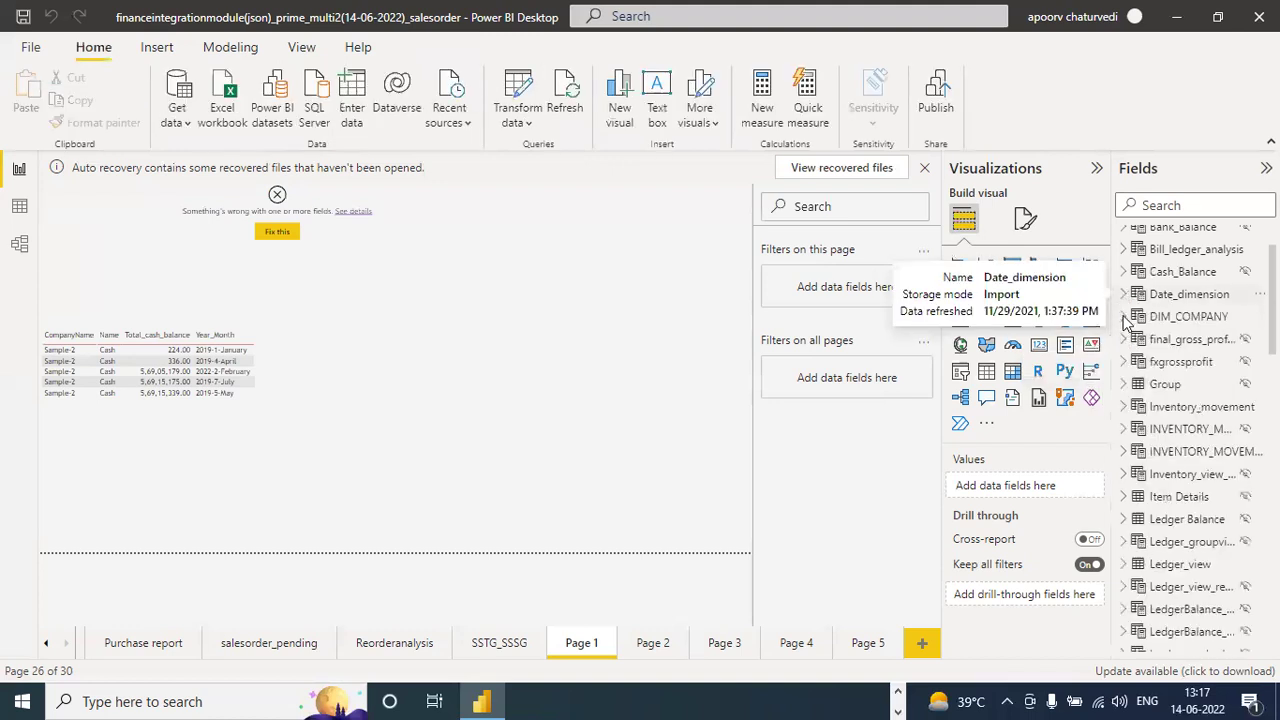
{"action": "left_click", "coordinate": [1123, 297]}
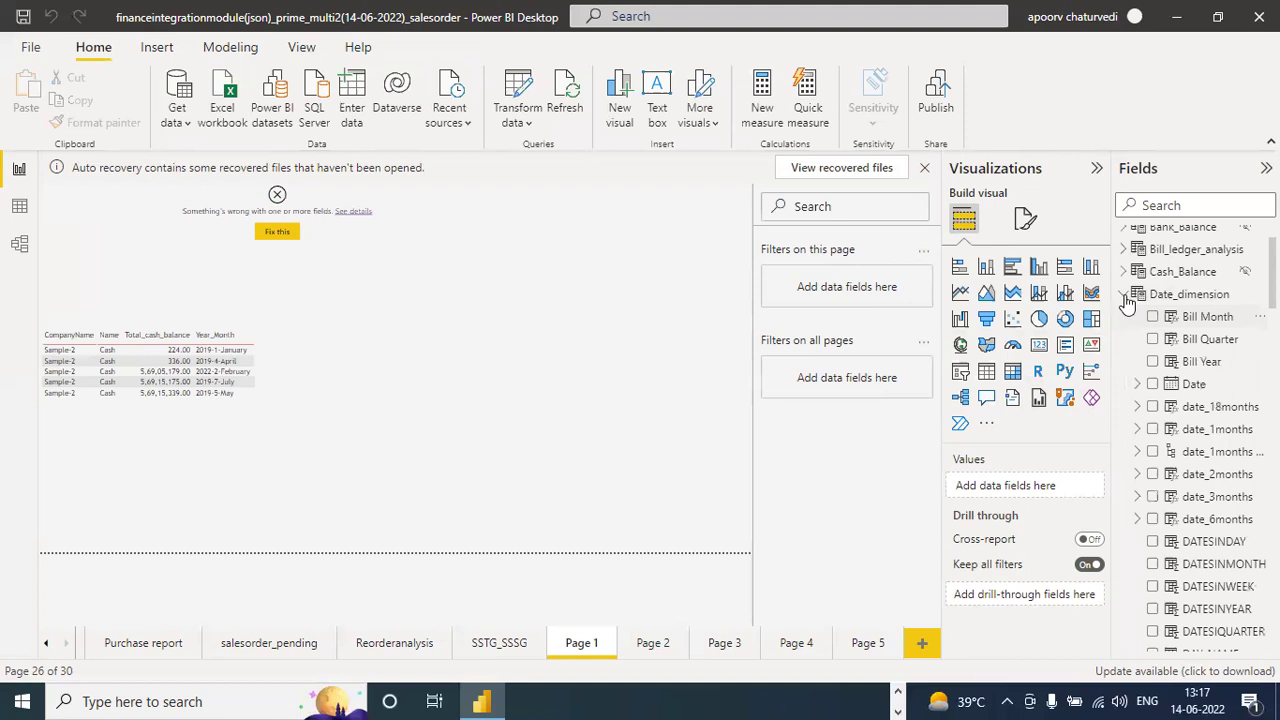
{"action": "left_click", "coordinate": [1125, 296]}
{"action": "left_click", "coordinate": [1124, 317]}
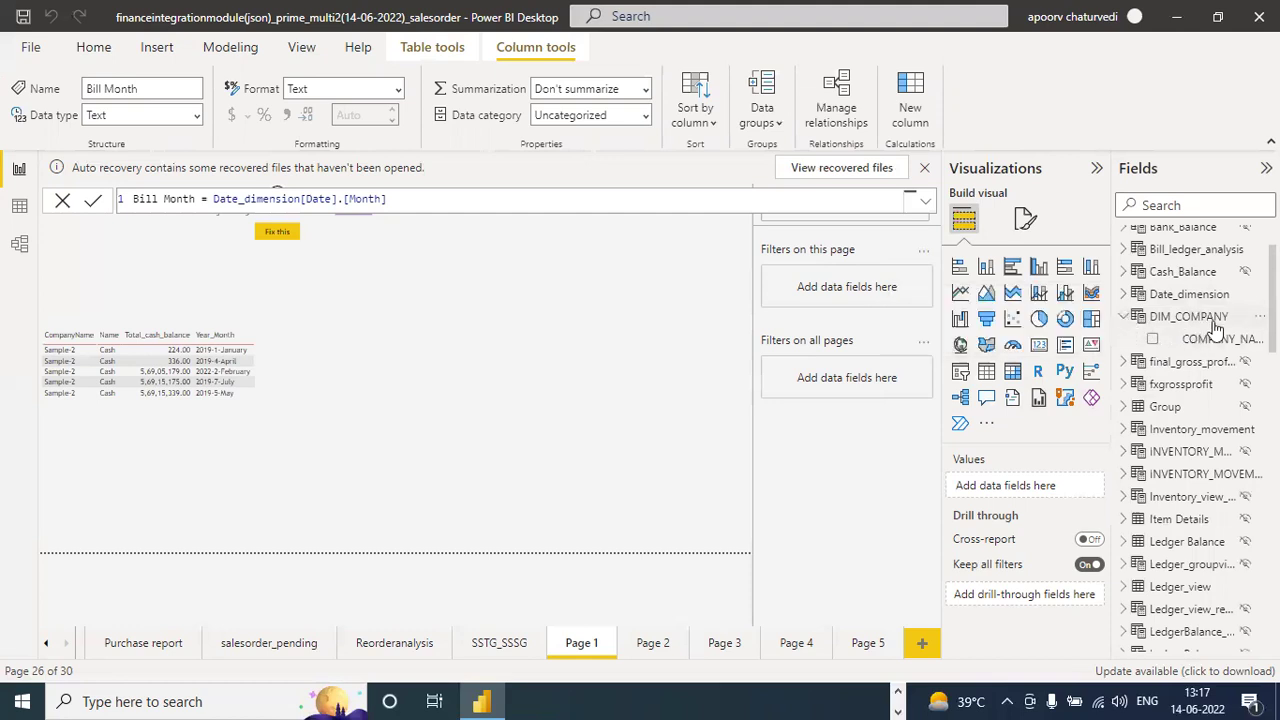
{"action": "left_click", "coordinate": [1124, 317]}
Widen the field list to fit the full table names and examine the measures and columns of Ledger_view.
{"action": "scroll", "coordinate": [1190, 440], "scroll_direction": "down", "scroll_amount": 5}
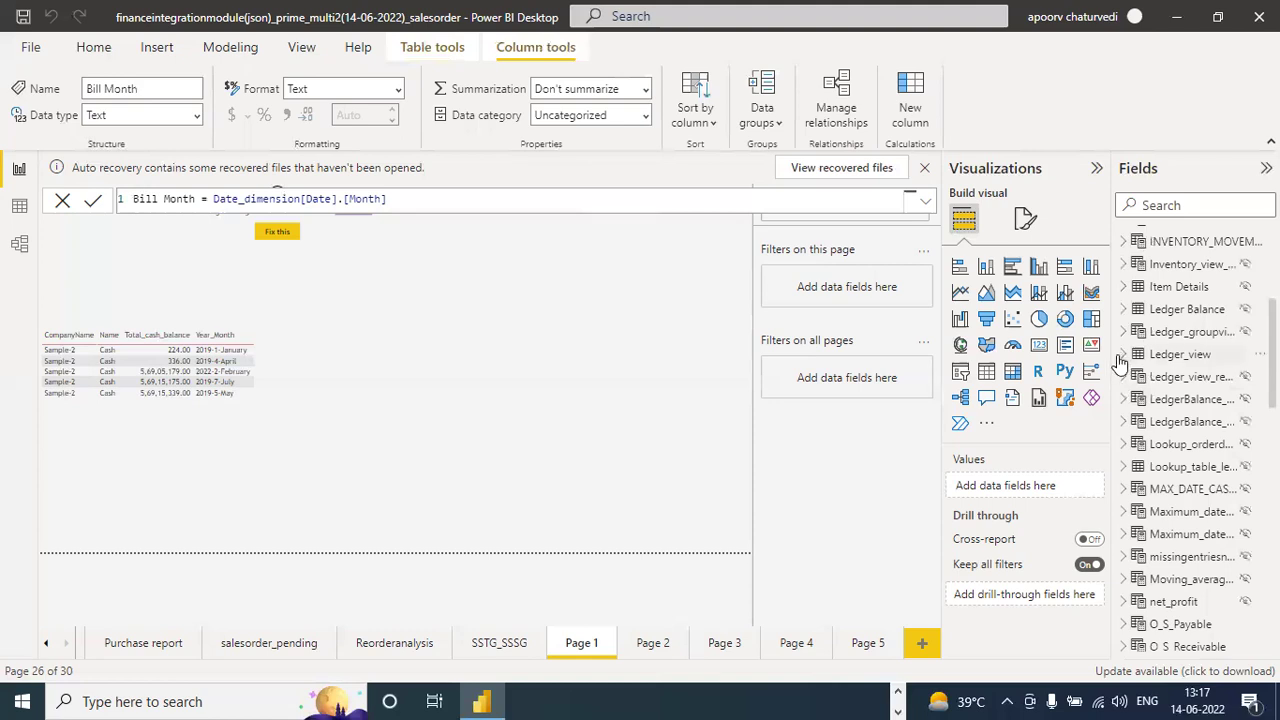
{"action": "left_click_drag", "start_coordinate": [990, 378], "coordinate": [949, 378]}
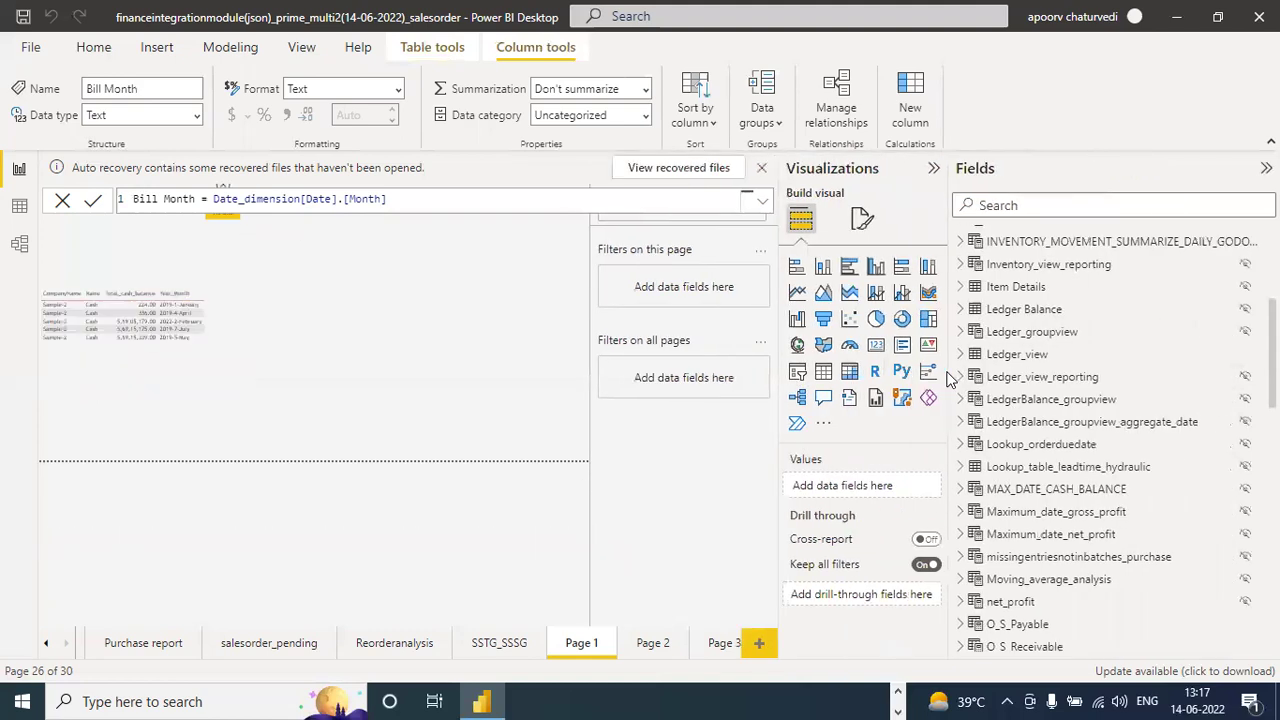
{"action": "left_click", "coordinate": [961, 355]}
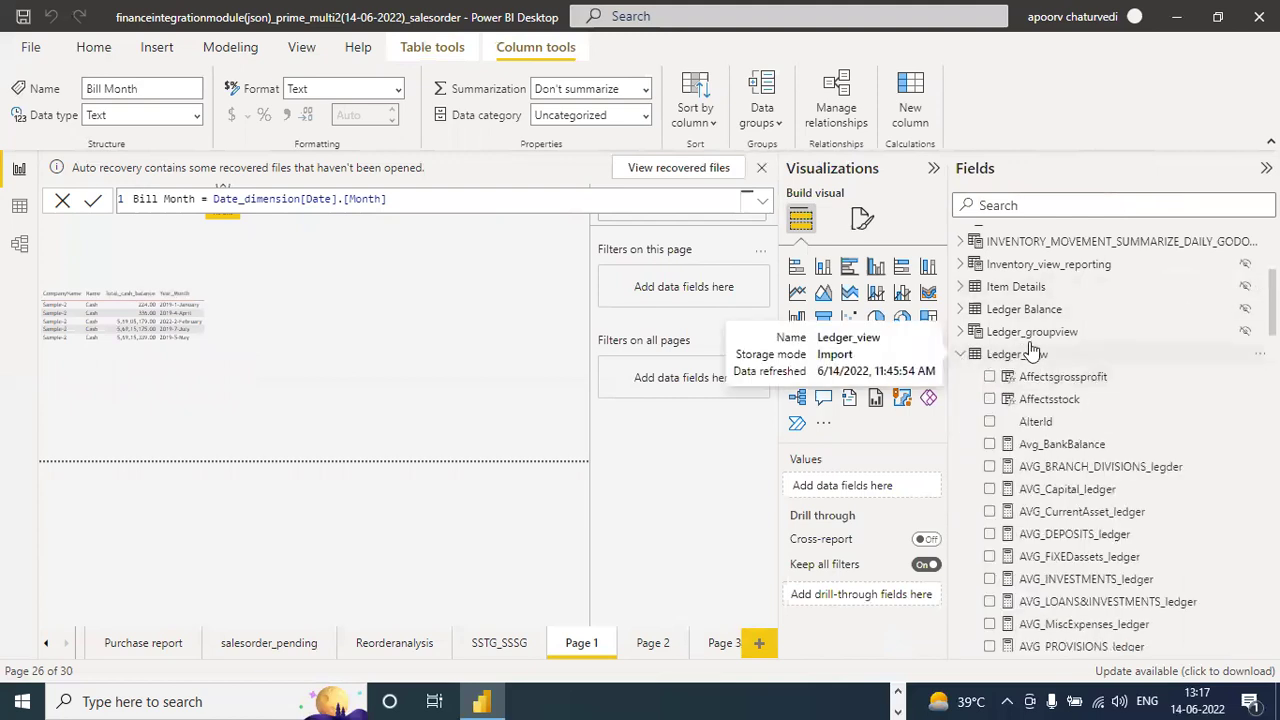
{"action": "scroll", "coordinate": [1092, 374], "scroll_direction": "down", "scroll_amount": 3}
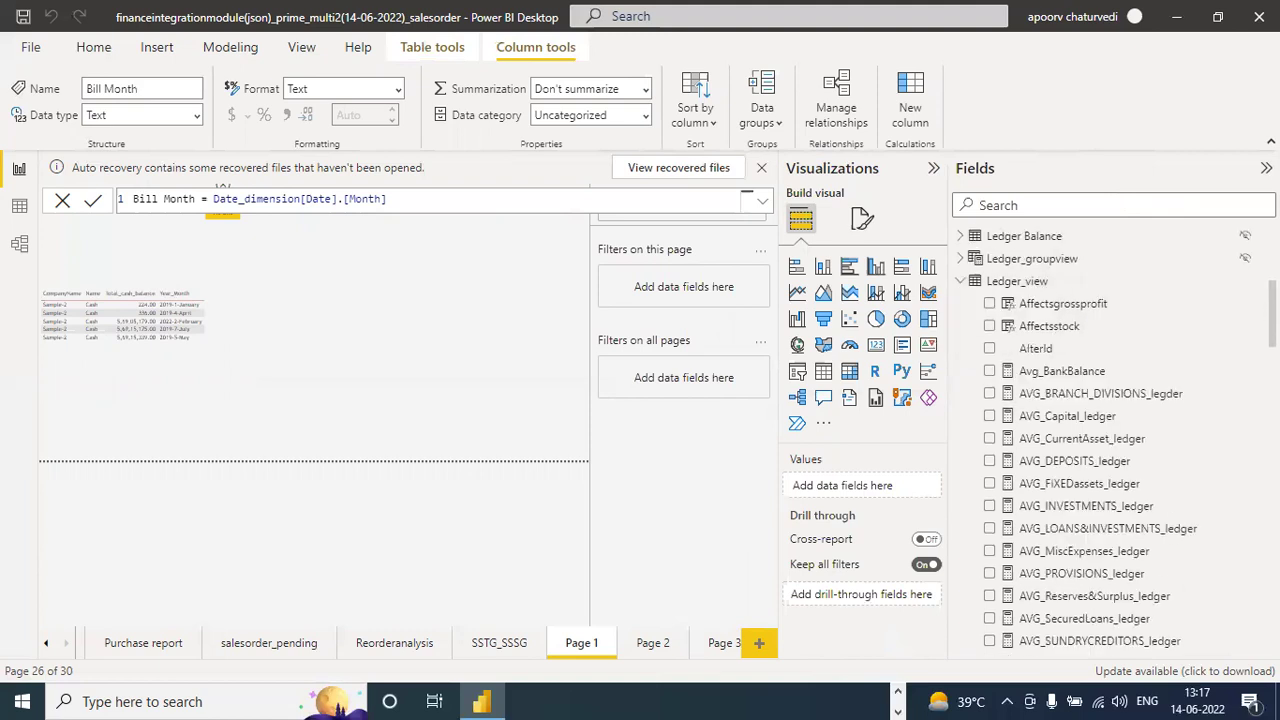
{"action": "scroll", "coordinate": [1230, 390], "scroll_direction": "down", "scroll_amount": 9}
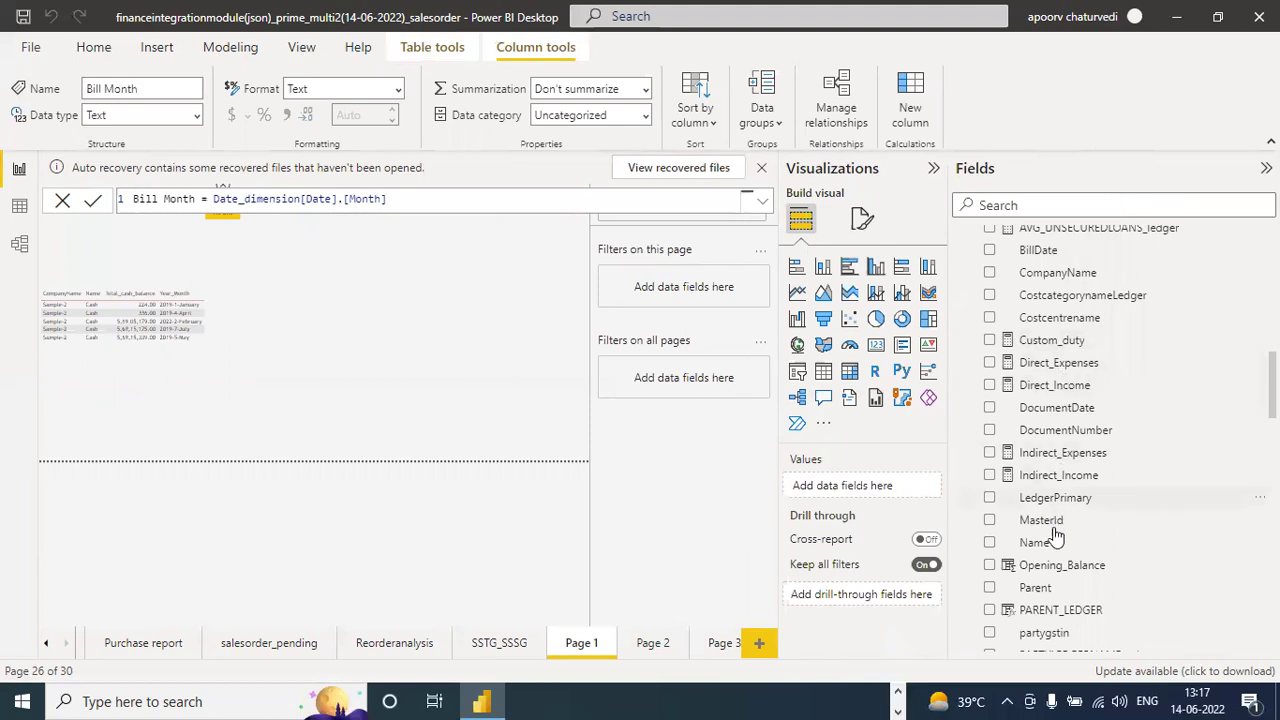
{"action": "scroll", "coordinate": [978, 297], "scroll_direction": "up", "scroll_amount": 10}
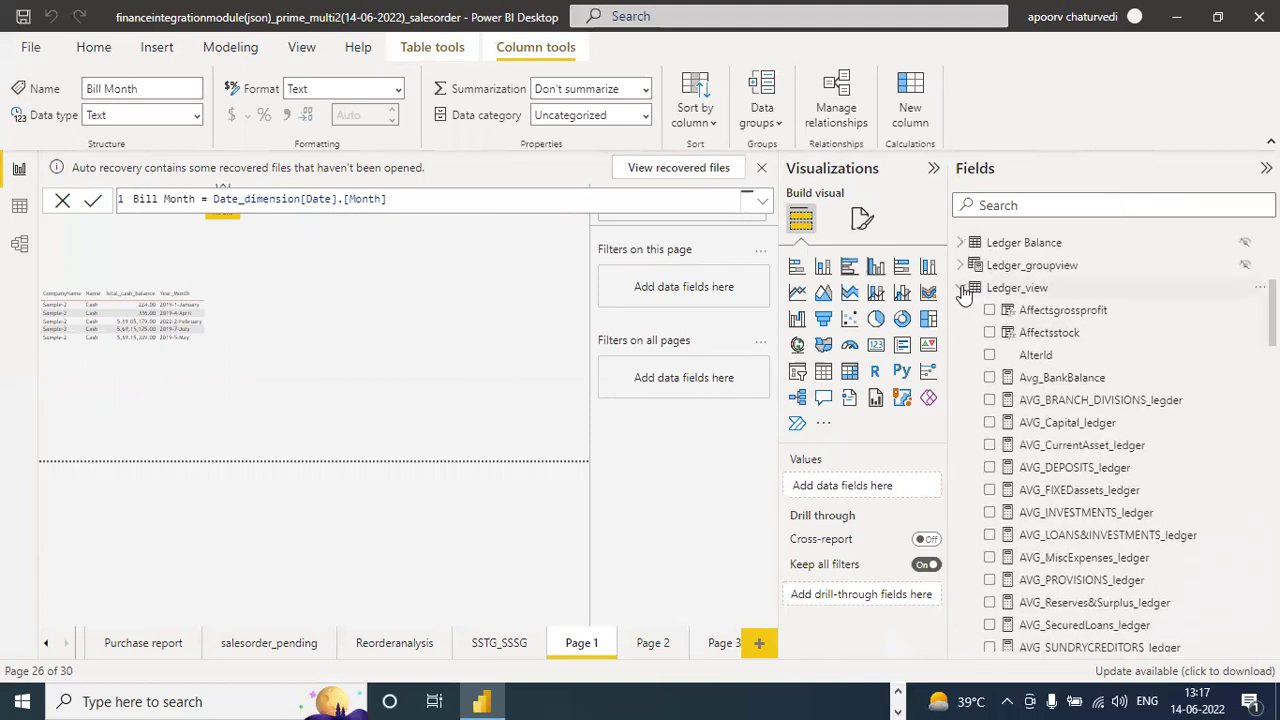
{"action": "left_click", "coordinate": [978, 290]}
Find the Stockitem_view table in the data model and examine its fields.
{"action": "scroll", "coordinate": [1116, 441], "scroll_direction": "down", "scroll_amount": 8}
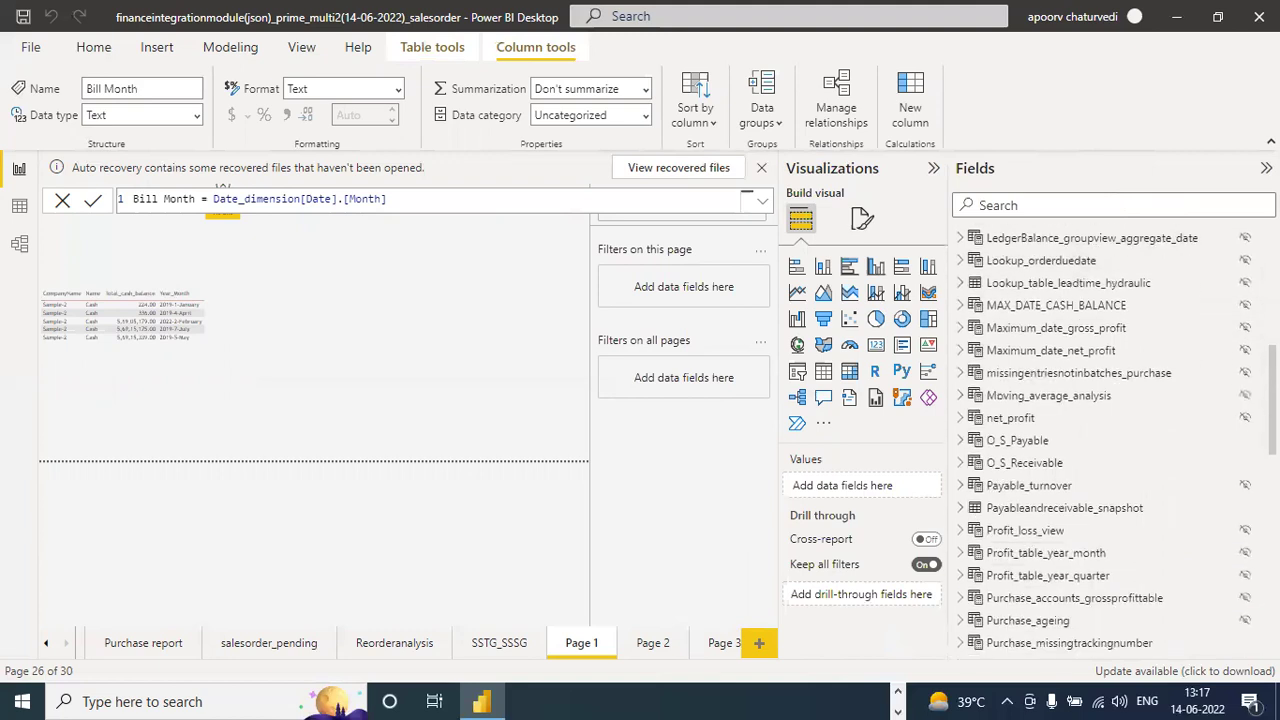
{"action": "scroll", "coordinate": [1100, 440], "scroll_direction": "down", "scroll_amount": 4}
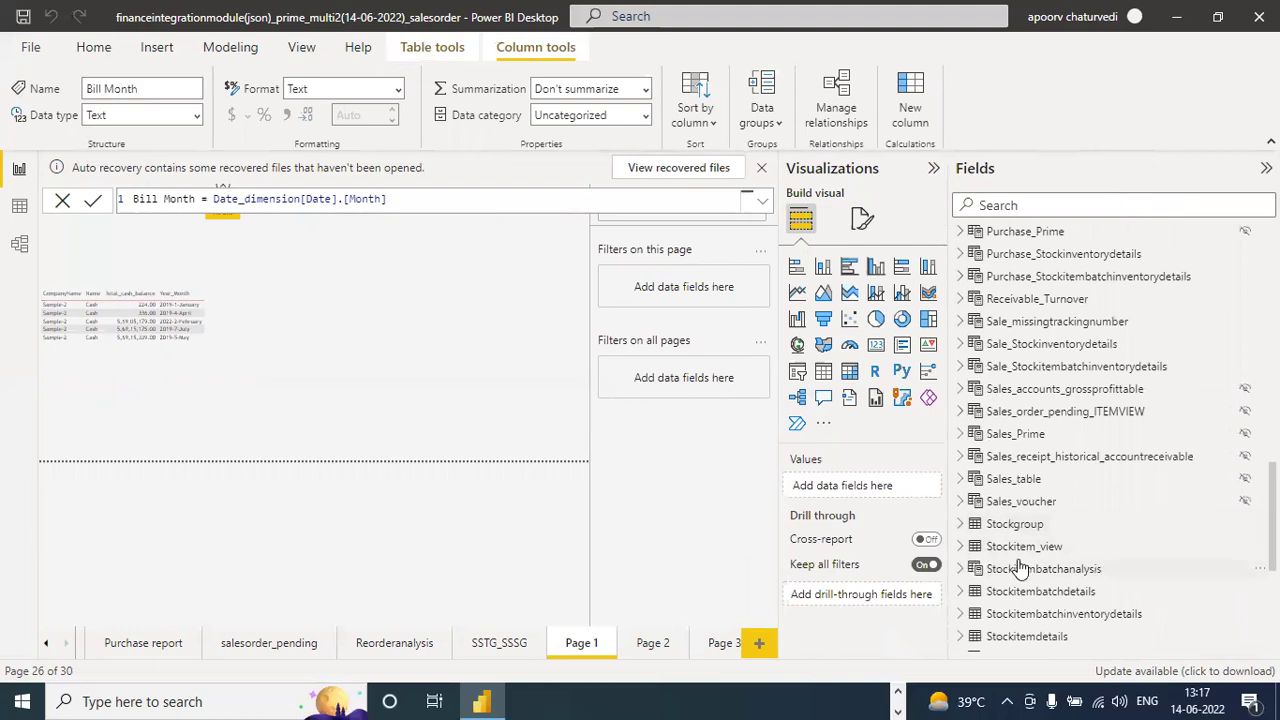
{"action": "left_click", "coordinate": [961, 547]}
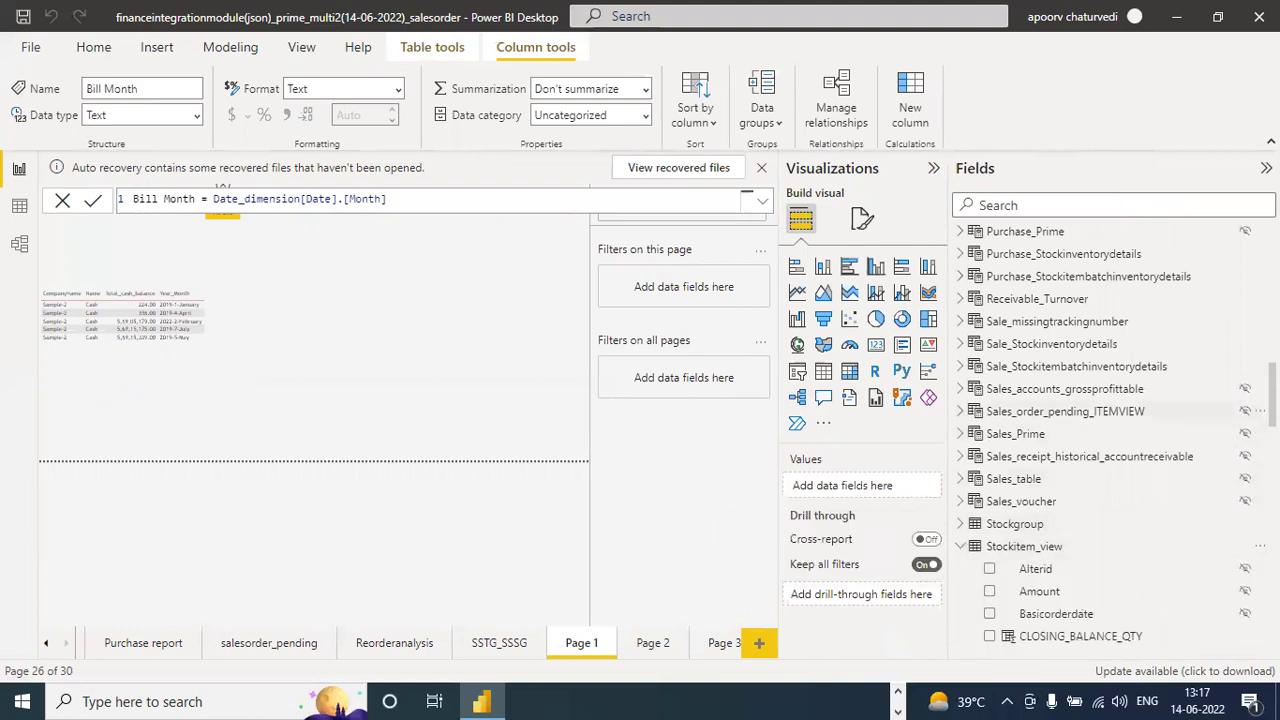
{"action": "scroll", "coordinate": [1100, 440], "scroll_direction": "down", "scroll_amount": 11}
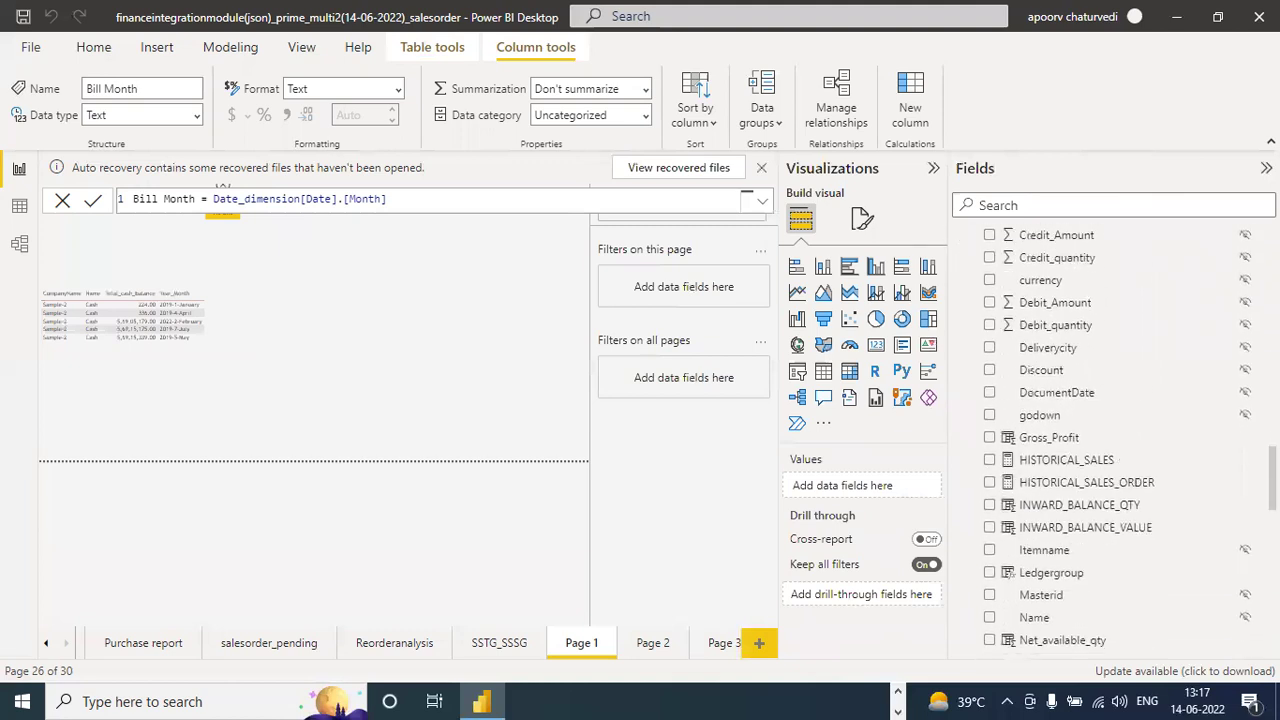
{"action": "scroll", "coordinate": [1100, 440], "scroll_direction": "up", "scroll_amount": 10}
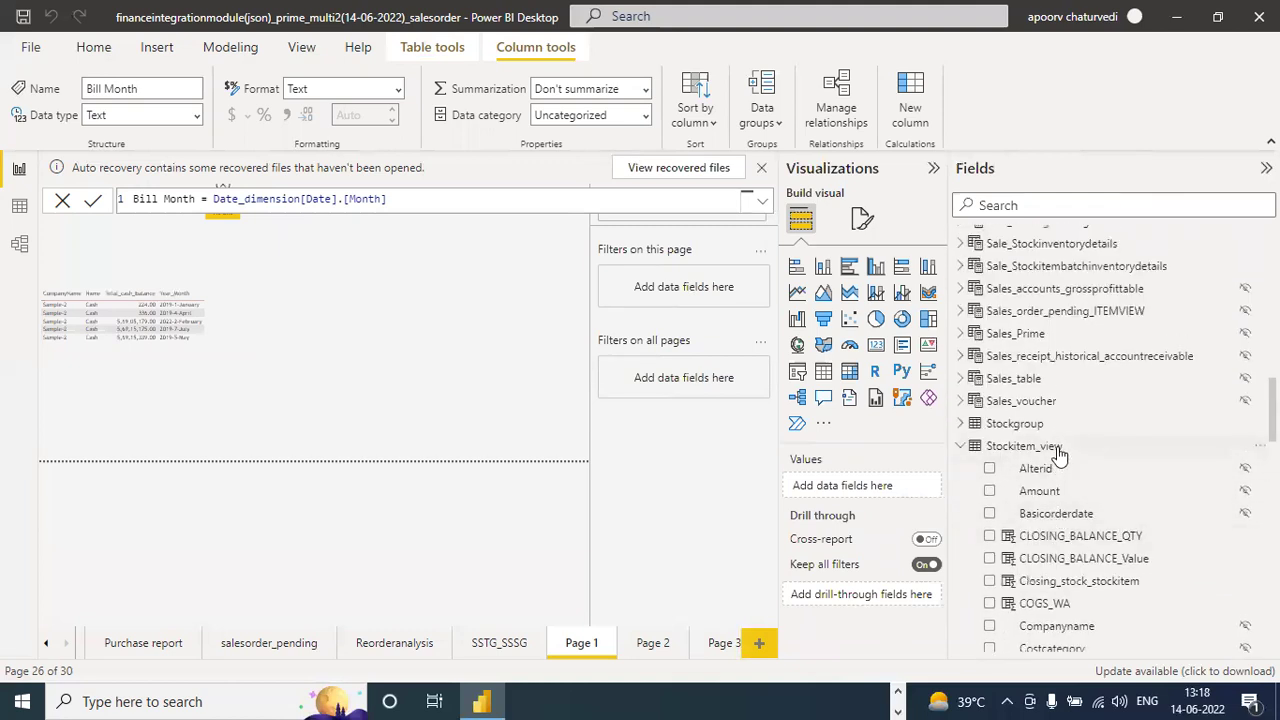
{"action": "left_click", "coordinate": [961, 446]}
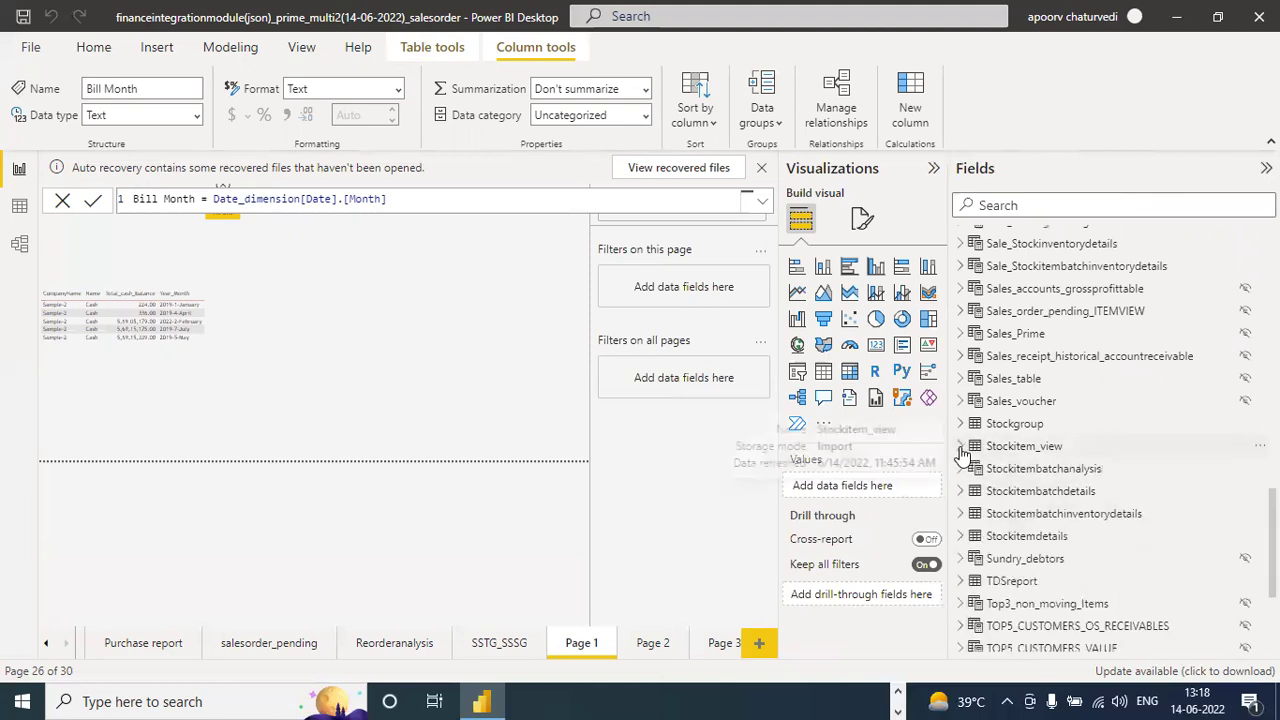
Add a new report page and insert an empty table visual on it.
{"action": "left_click", "coordinate": [558, 403]}
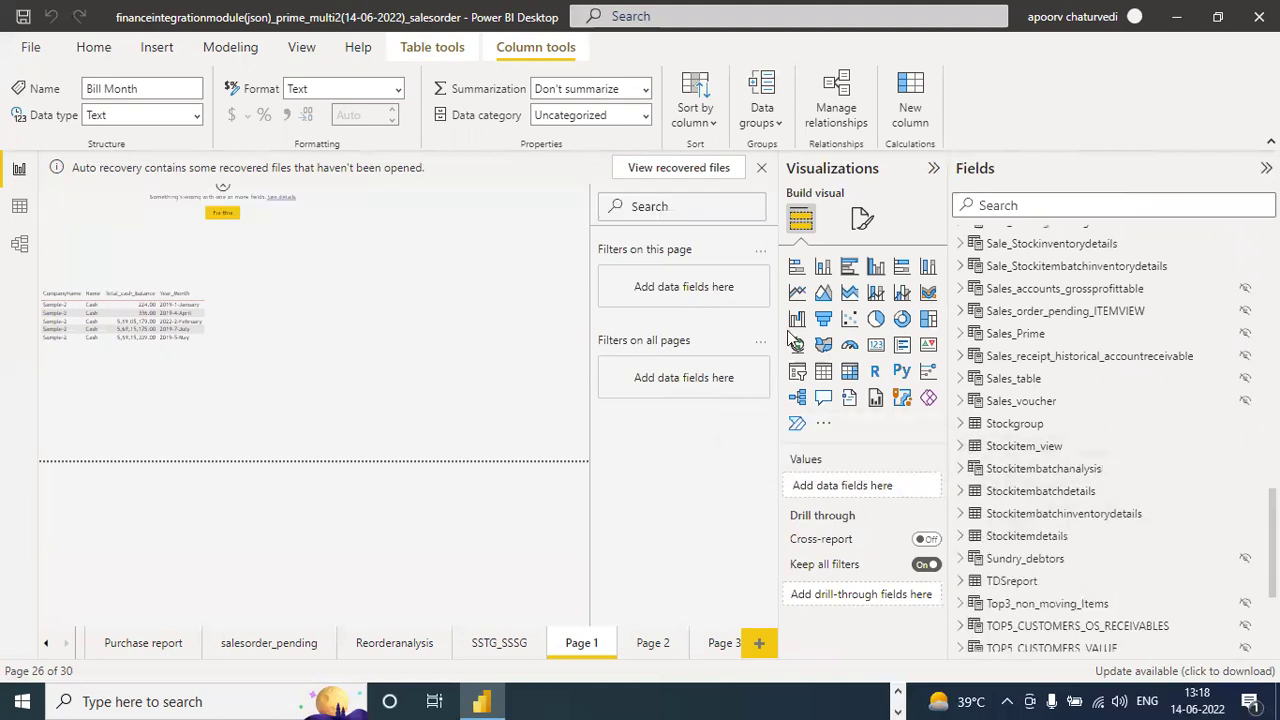
{"action": "left_click", "coordinate": [933, 168]}
{"action": "left_click", "coordinate": [931, 169]}
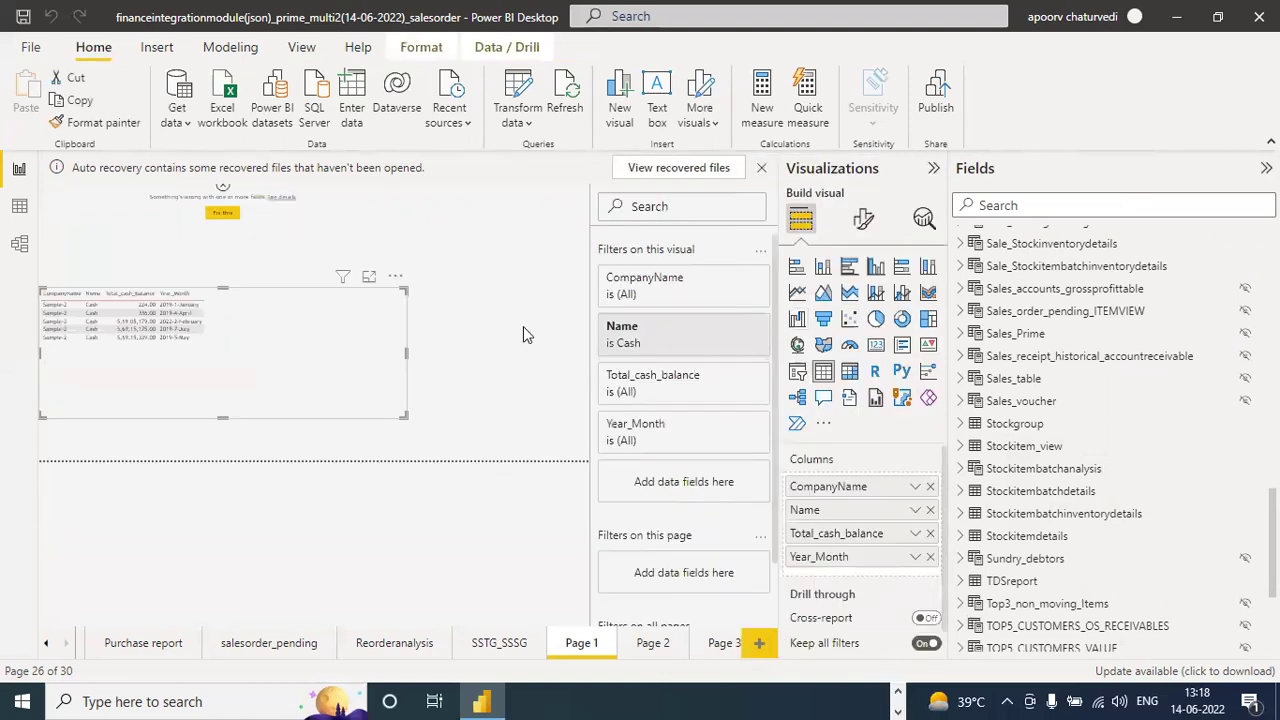
{"action": "key", "text": "ctrl+m"}
{"action": "left_click", "coordinate": [823, 371]}
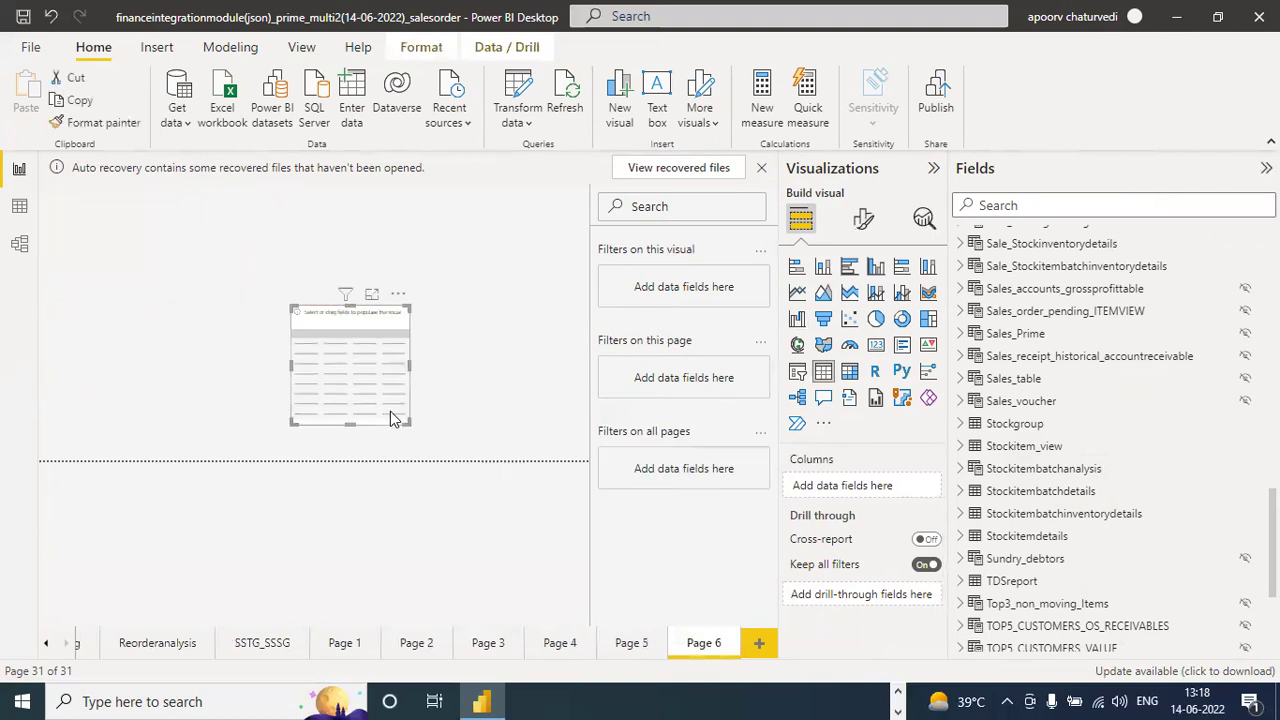
Add BillDate, BillId, BillCreditPeriod, Age_bill, Age_catogory and AlterId from Payableandreceivable_snapshot to the table visual.
{"action": "scroll", "coordinate": [1110, 440], "scroll_direction": "up", "scroll_amount": 8}
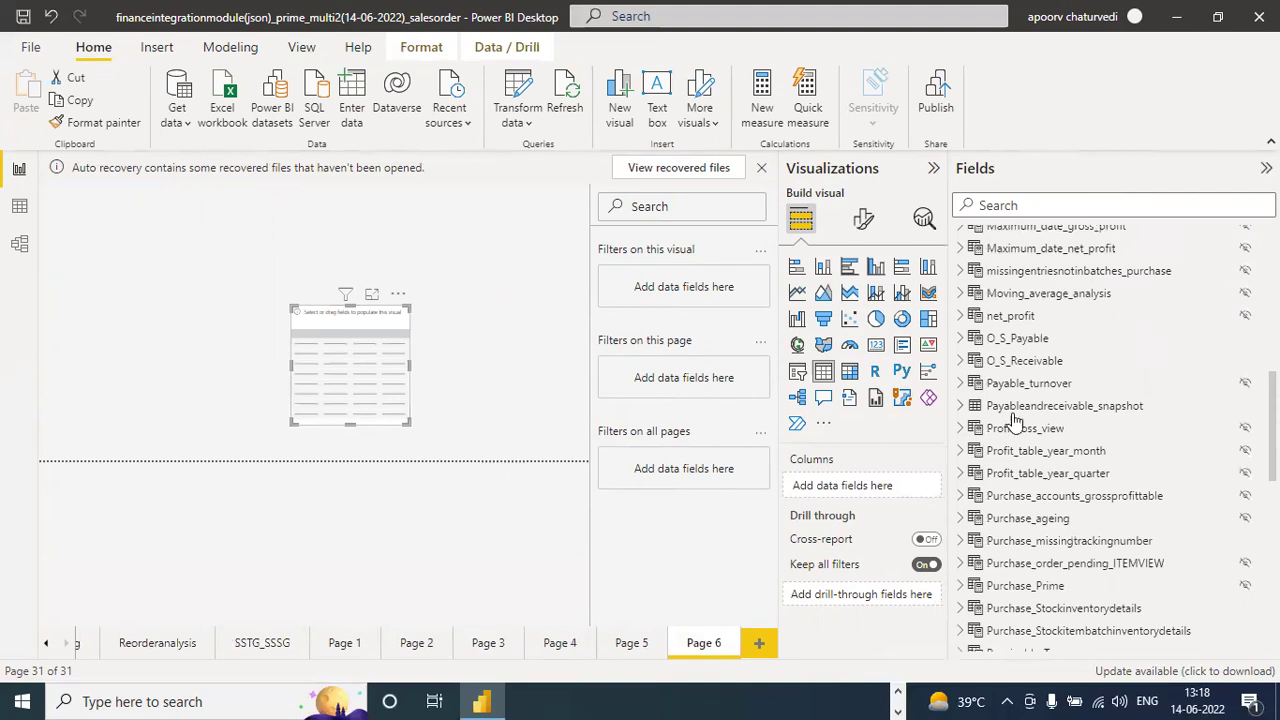
{"action": "left_click", "coordinate": [960, 406]}
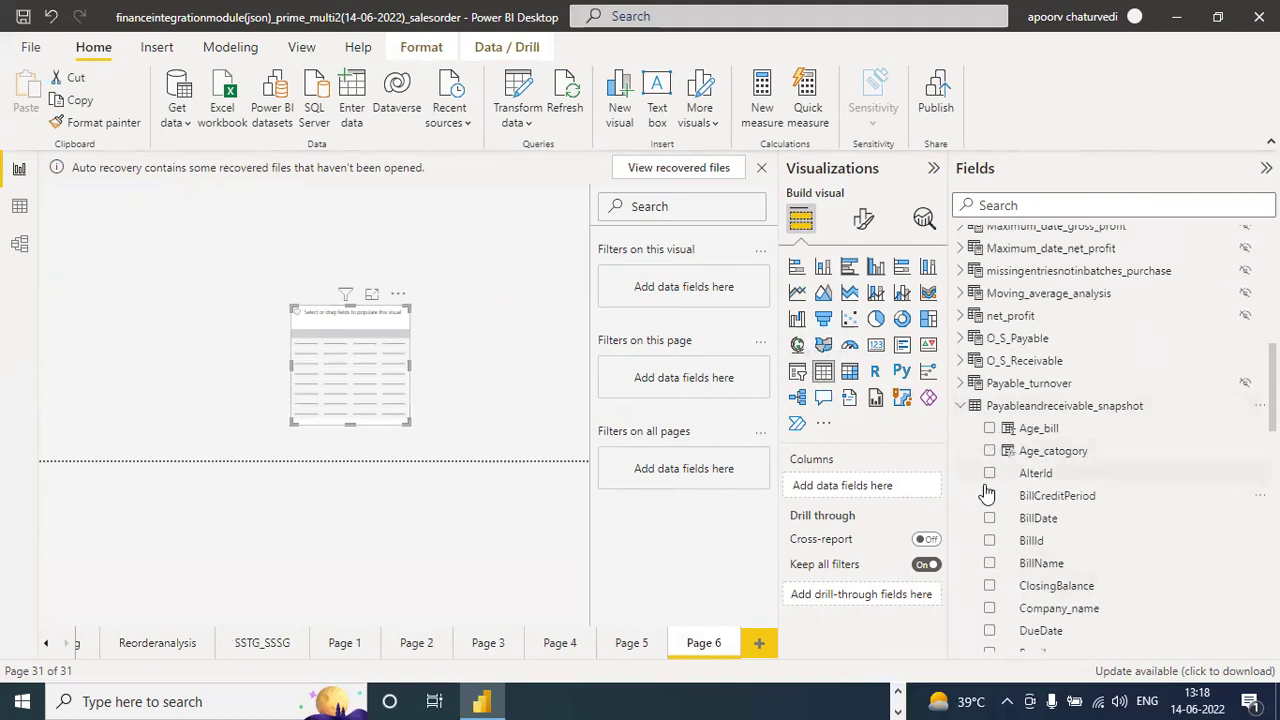
{"action": "left_click", "coordinate": [989, 519]}
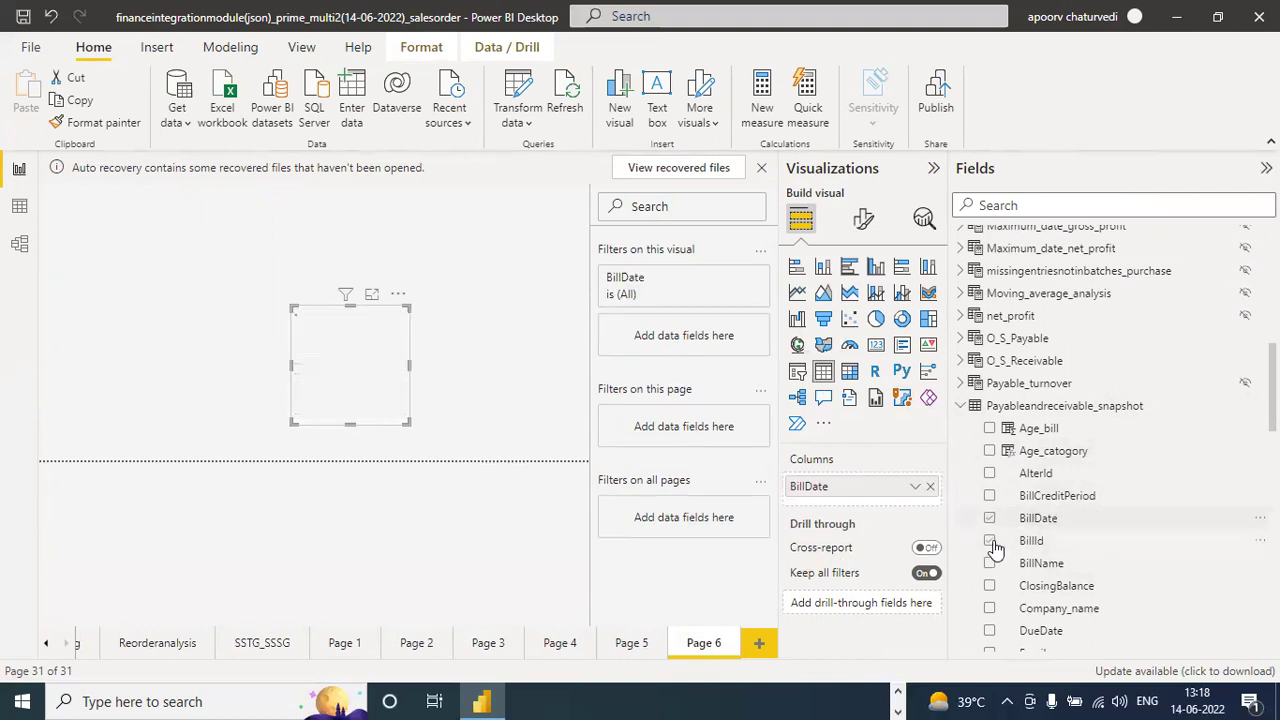
{"action": "left_click", "coordinate": [989, 541]}
{"action": "left_click", "coordinate": [989, 496]}
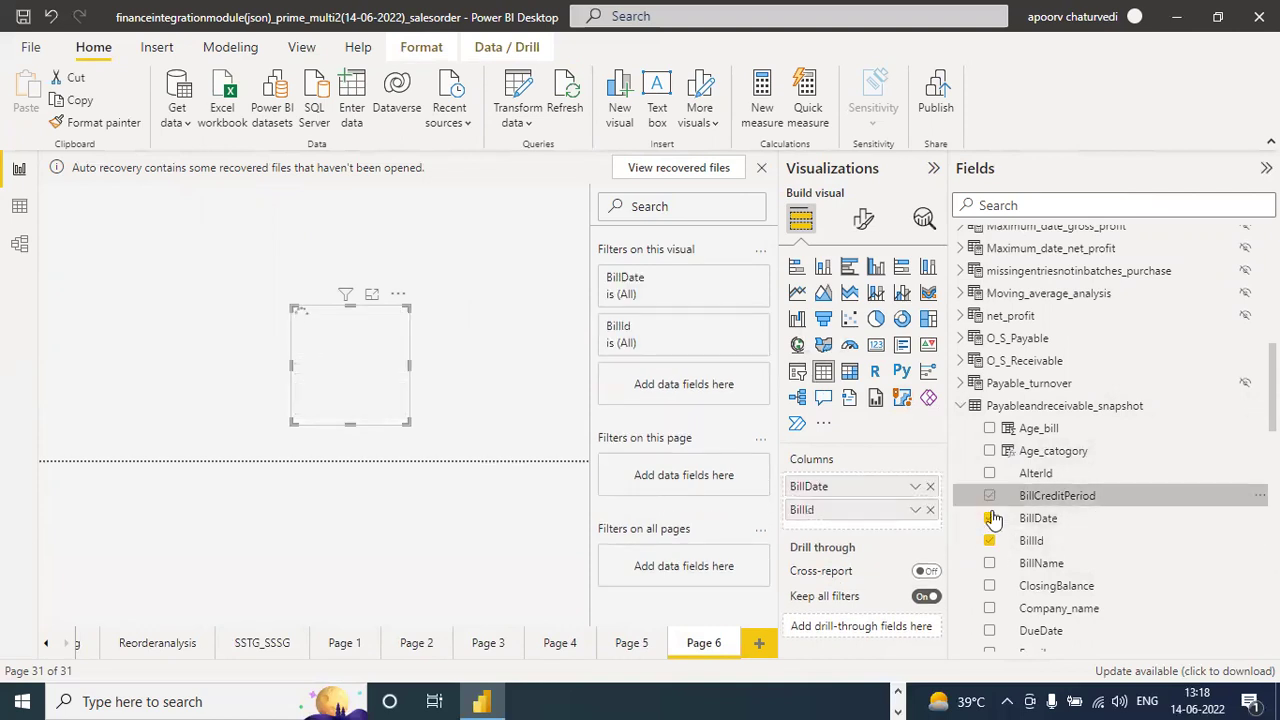
{"action": "left_click", "coordinate": [990, 428]}
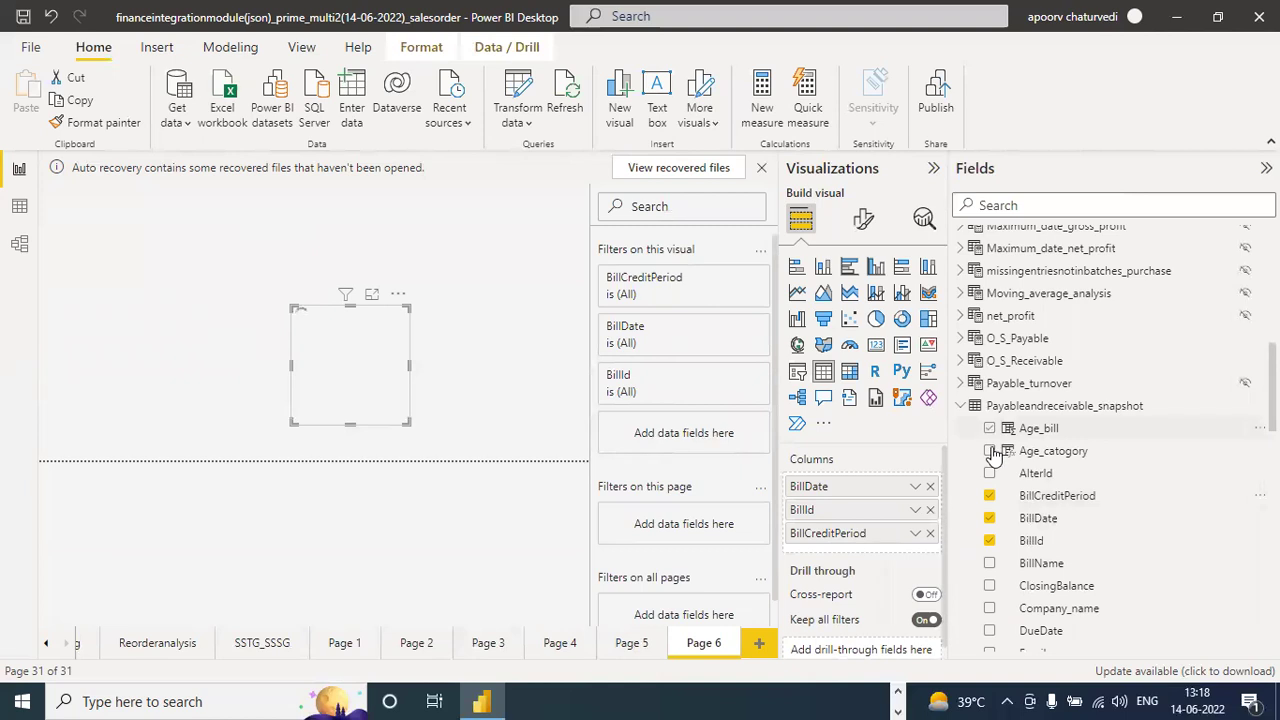
{"action": "left_click", "coordinate": [990, 451]}
{"action": "left_click", "coordinate": [989, 473]}
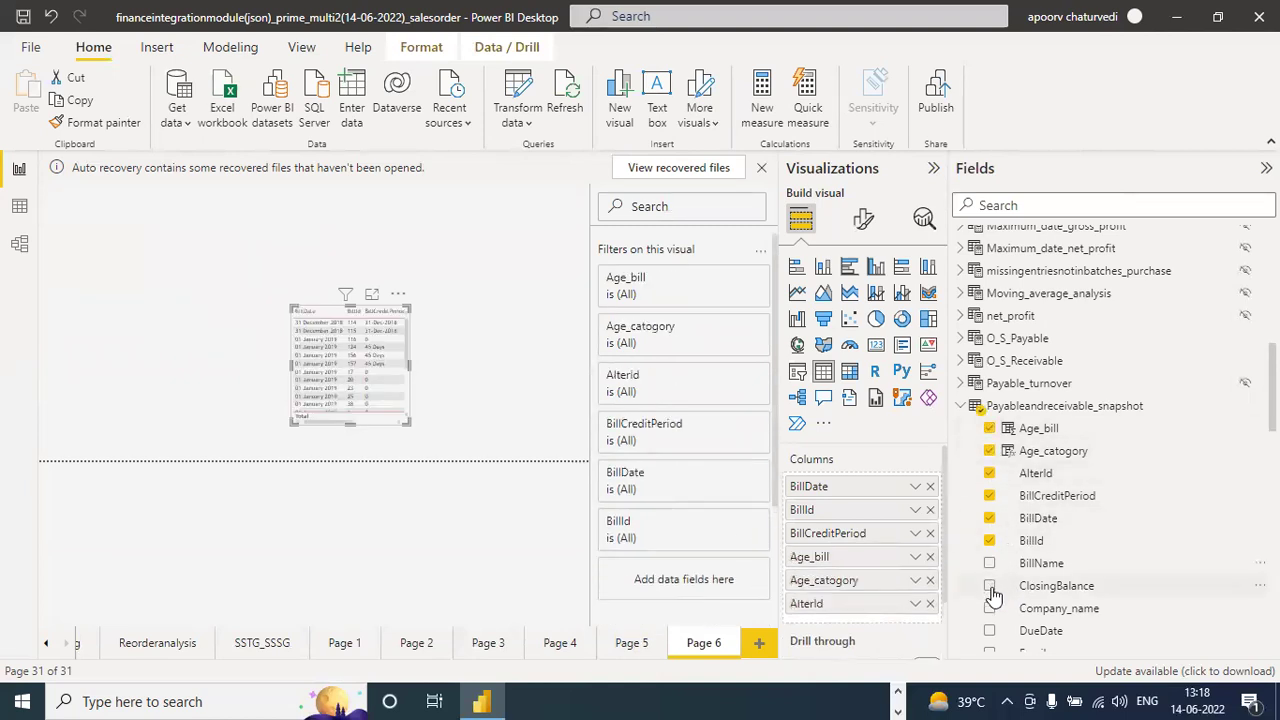
Add BillName, ClosingBalance, Company_name, DueDate, Email and Ledger from Payableandreceivable_snapshot as further columns of the table visual.
{"action": "left_click", "coordinate": [989, 563]}
{"action": "left_click", "coordinate": [989, 586]}
{"action": "left_click", "coordinate": [989, 608]}
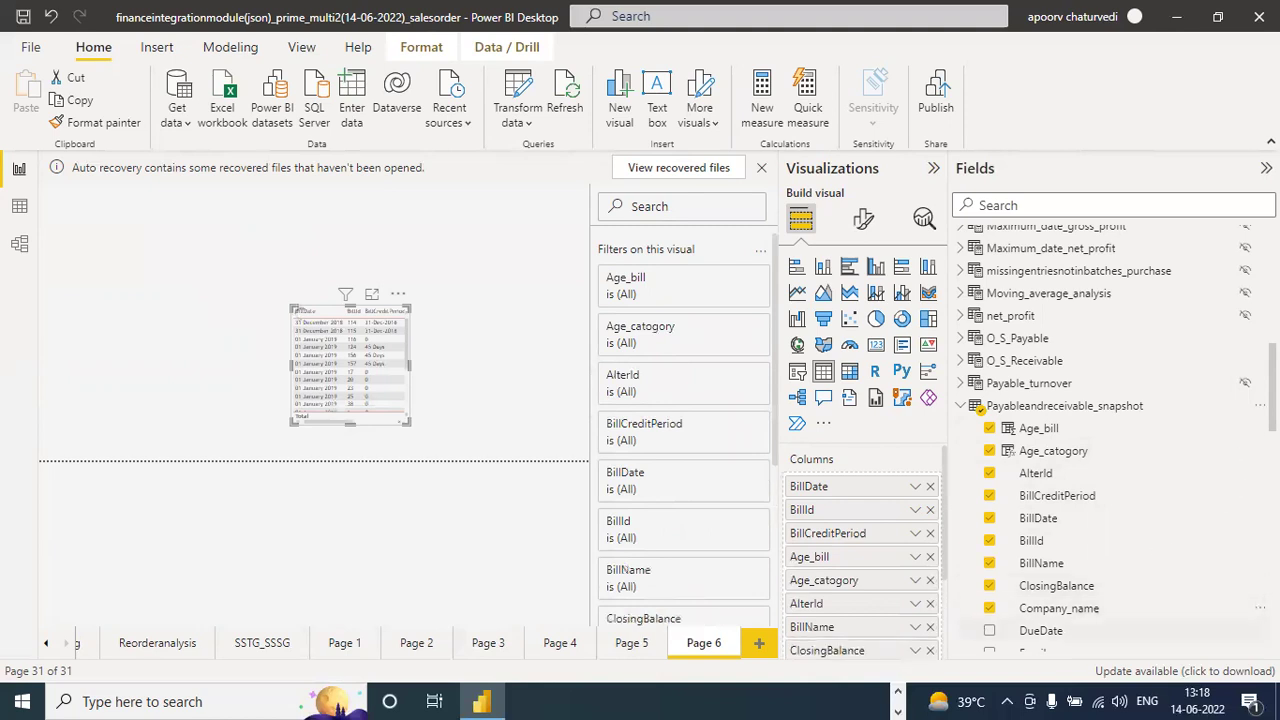
{"action": "scroll", "coordinate": [1075, 475], "scroll_direction": "down", "scroll_amount": 3}
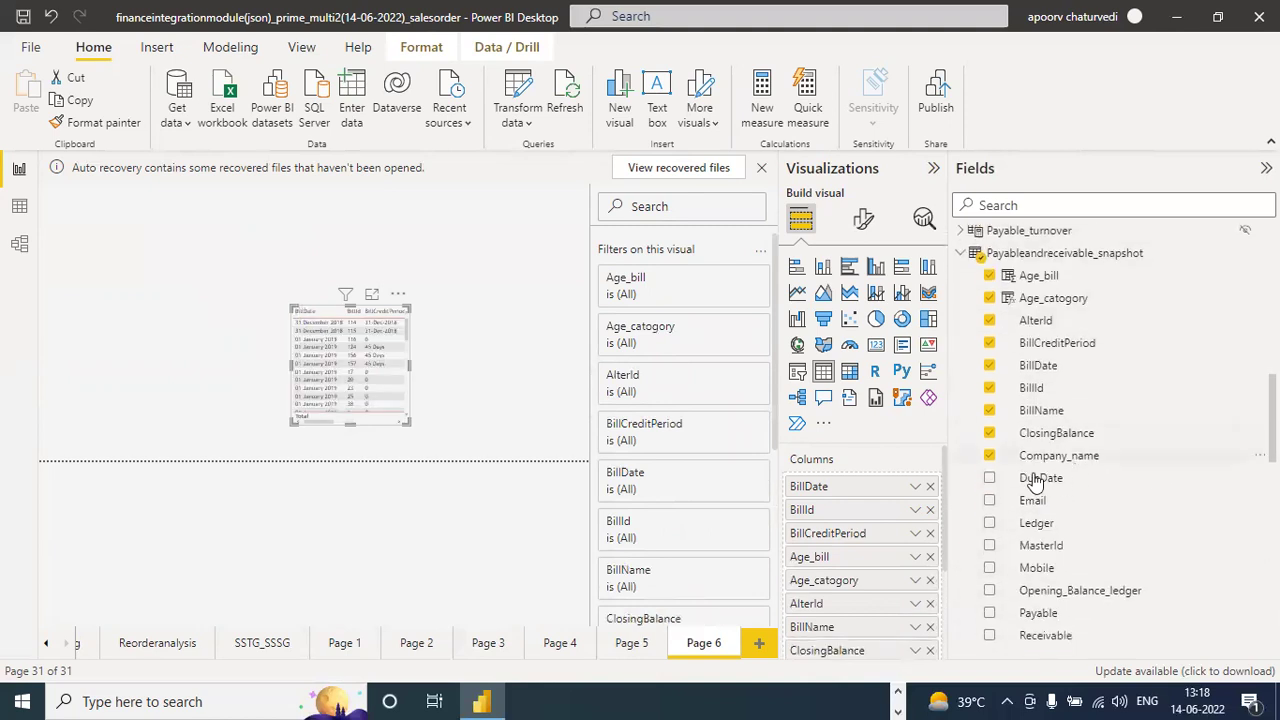
{"action": "left_click", "coordinate": [989, 480]}
{"action": "left_click", "coordinate": [989, 502]}
{"action": "left_click", "coordinate": [989, 523]}
Enlarge the table visual to span nearly the full page width and reach down to the page's lower edge.
{"action": "left_click_drag", "start_coordinate": [403, 420], "coordinate": [580, 460]}
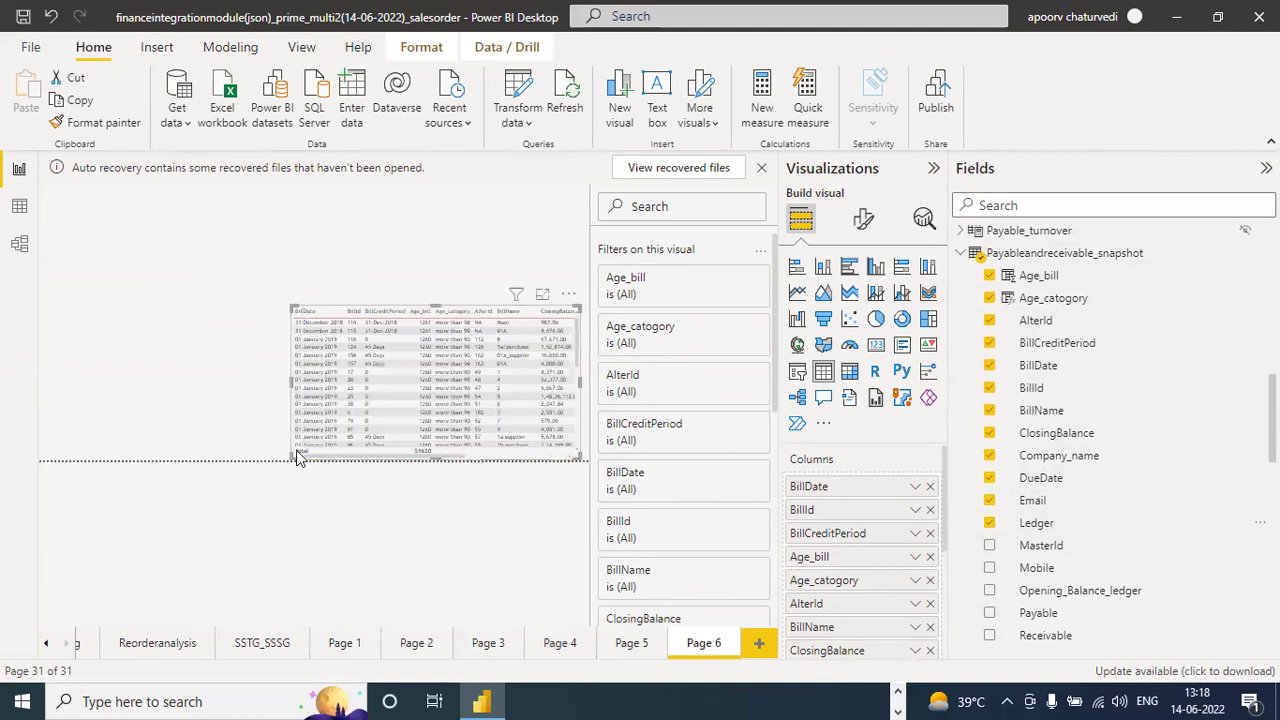
{"action": "left_click_drag", "start_coordinate": [288, 458], "coordinate": [50, 395]}
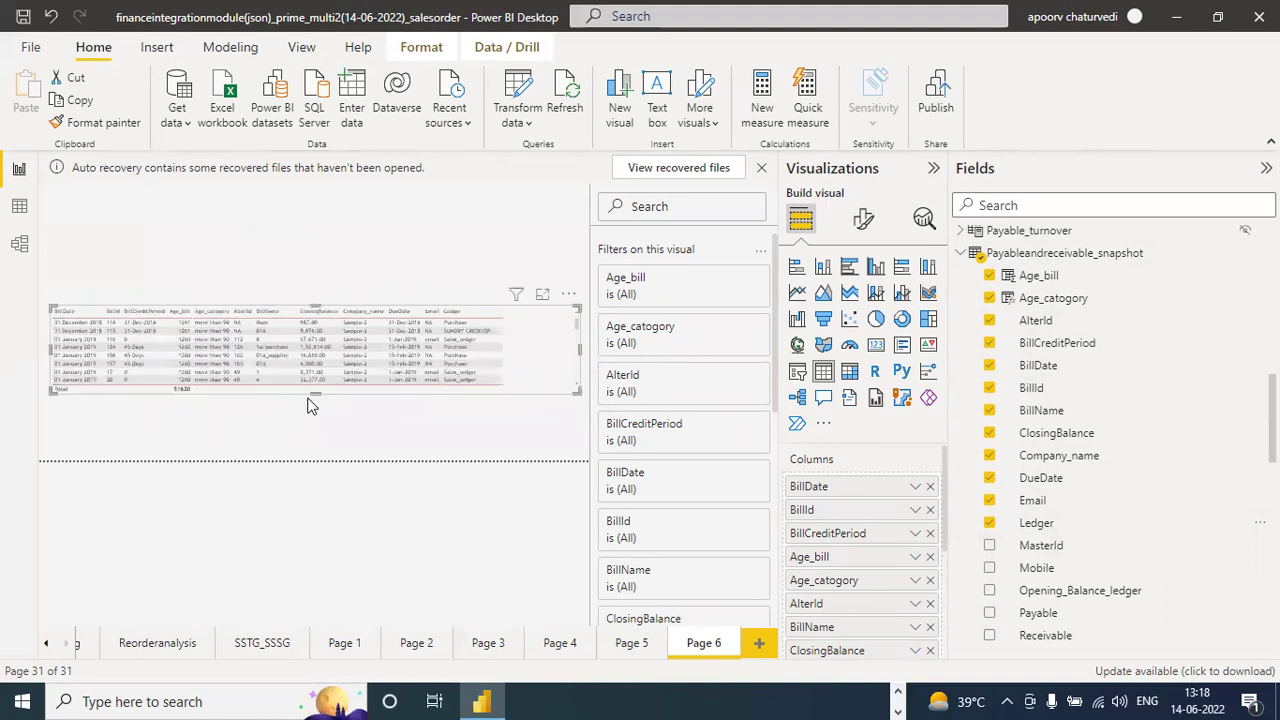
{"action": "left_click_drag", "start_coordinate": [320, 428], "coordinate": [323, 471]}
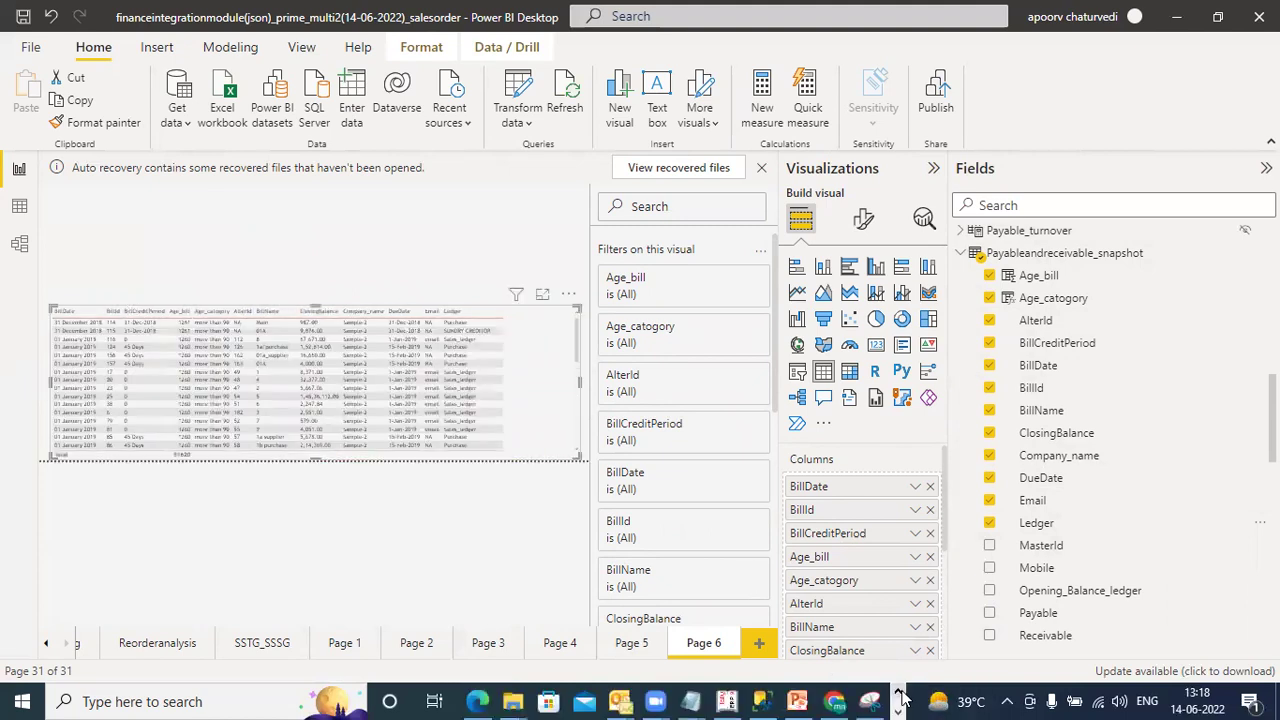
Switch to Tally.ERP 9 and open the Display menu for the Sample-2 company.
{"action": "left_click", "coordinate": [726, 701]}
{"action": "left_click", "coordinate": [811, 455]}
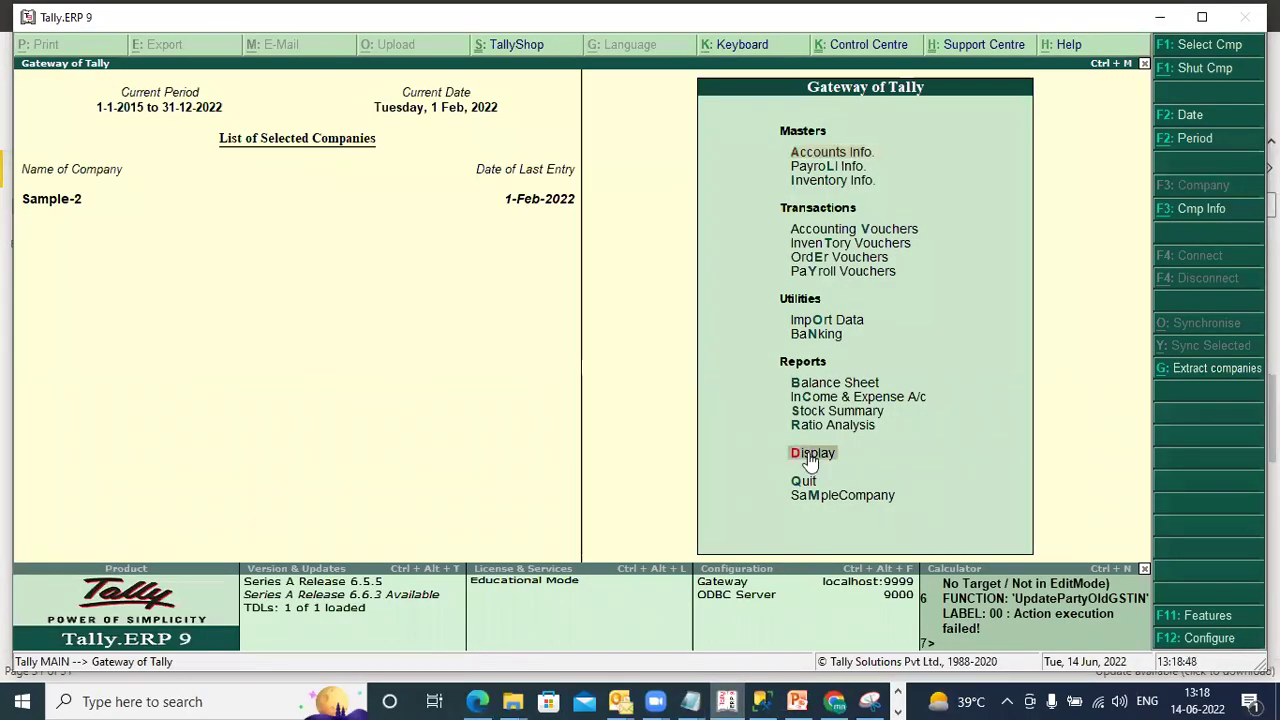
{"action": "left_click", "coordinate": [811, 455]}
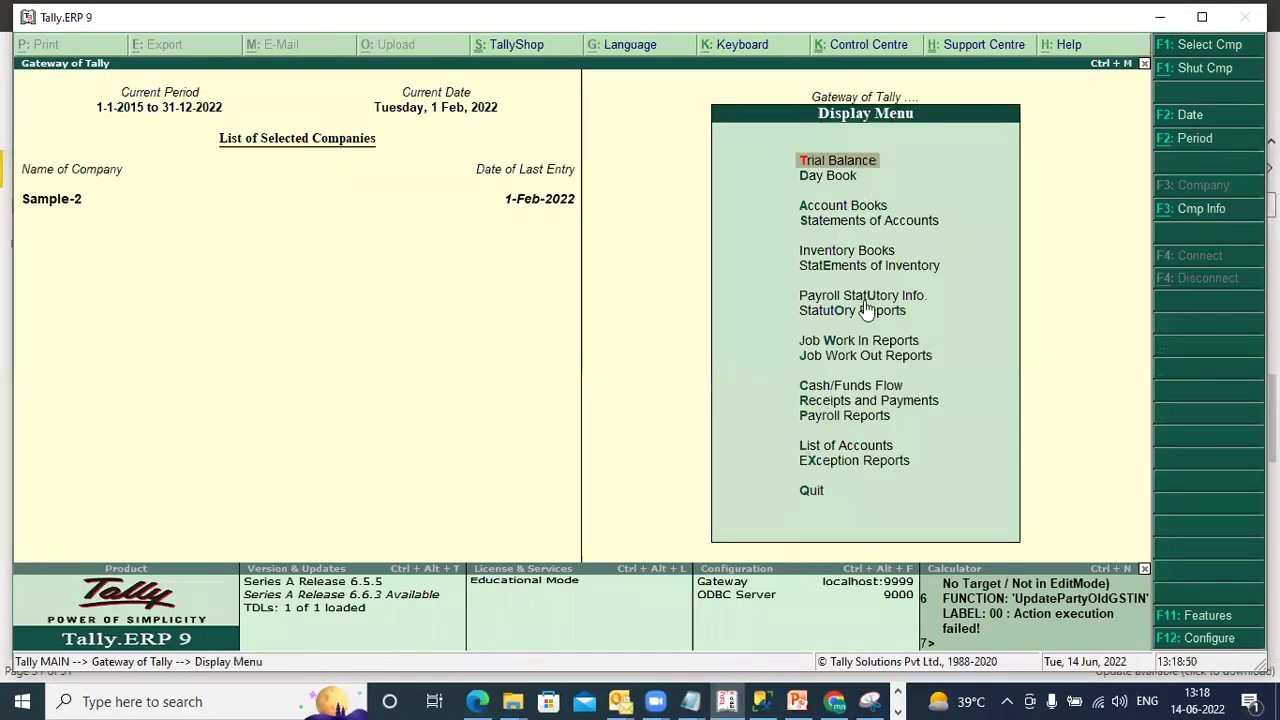
{"action": "left_click", "coordinate": [850, 224]}
{"action": "left_click", "coordinate": [850, 228]}
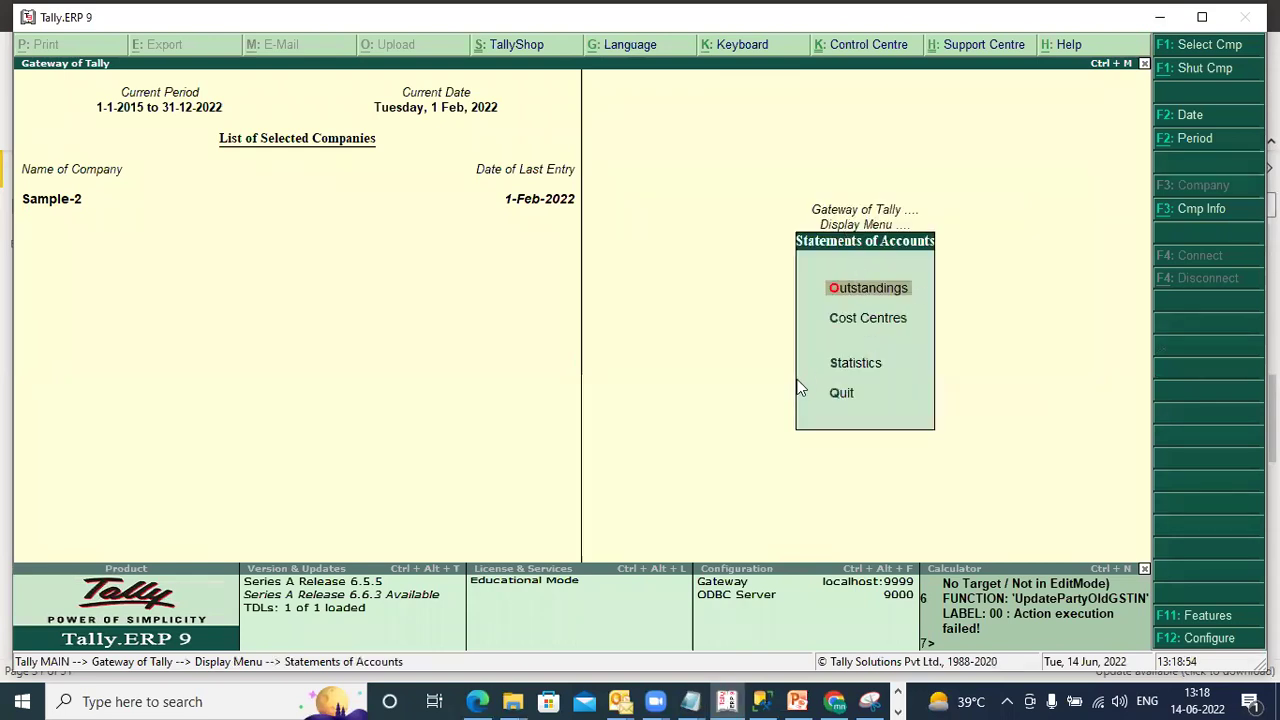
{"action": "left_click", "coordinate": [845, 396]}
{"action": "left_click", "coordinate": [845, 396]}
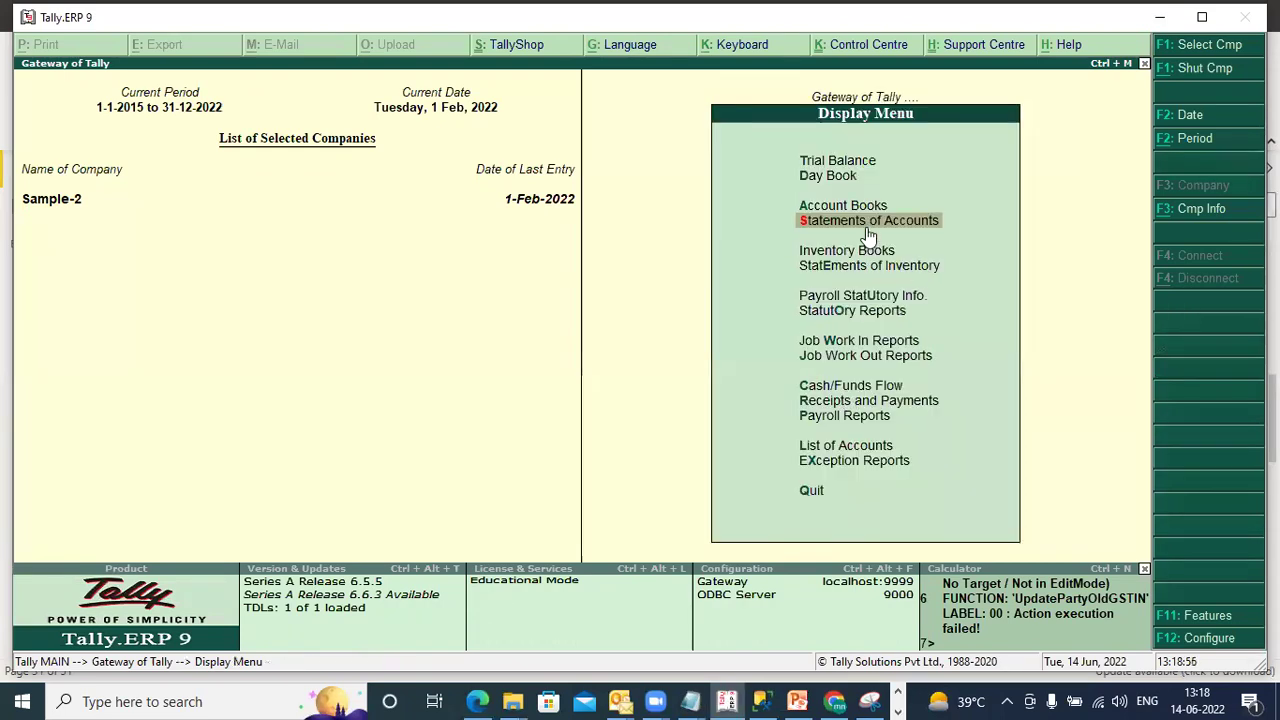
Open the Sales Register from the account books and list the November 2021 sales vouchers.
{"action": "left_click", "coordinate": [868, 209]}
{"action": "left_click", "coordinate": [868, 210]}
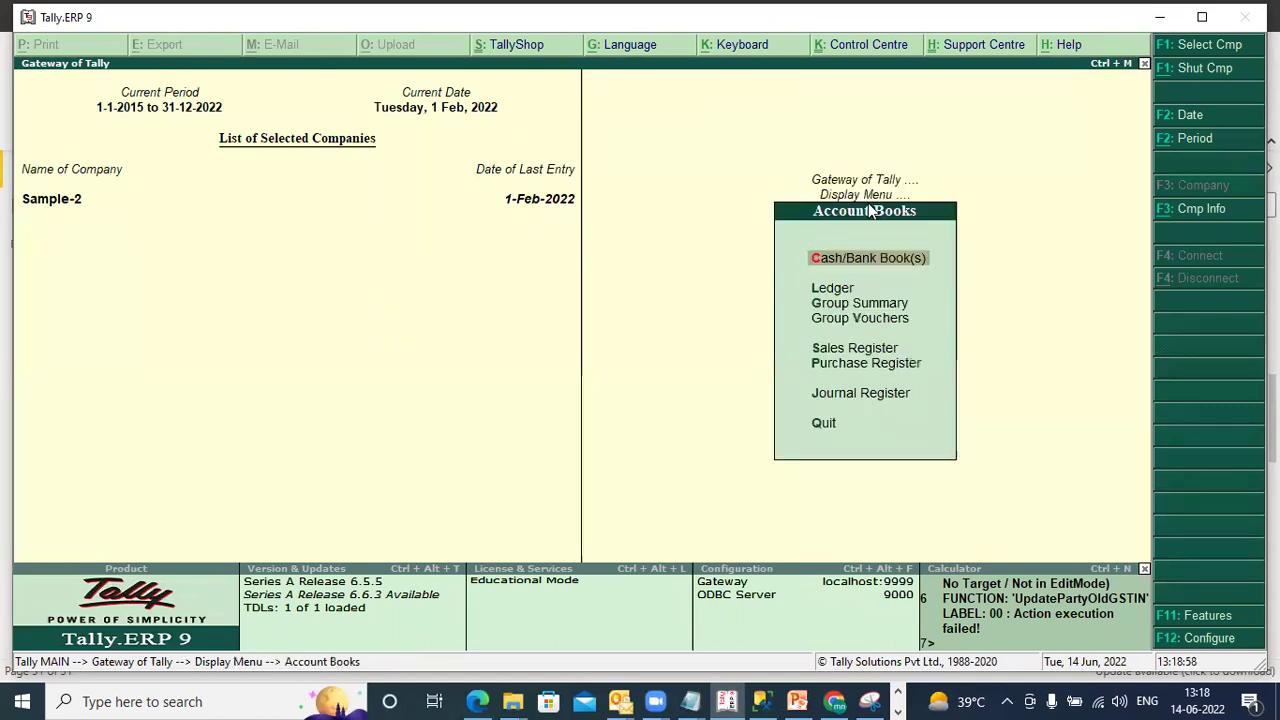
{"action": "left_click", "coordinate": [856, 347]}
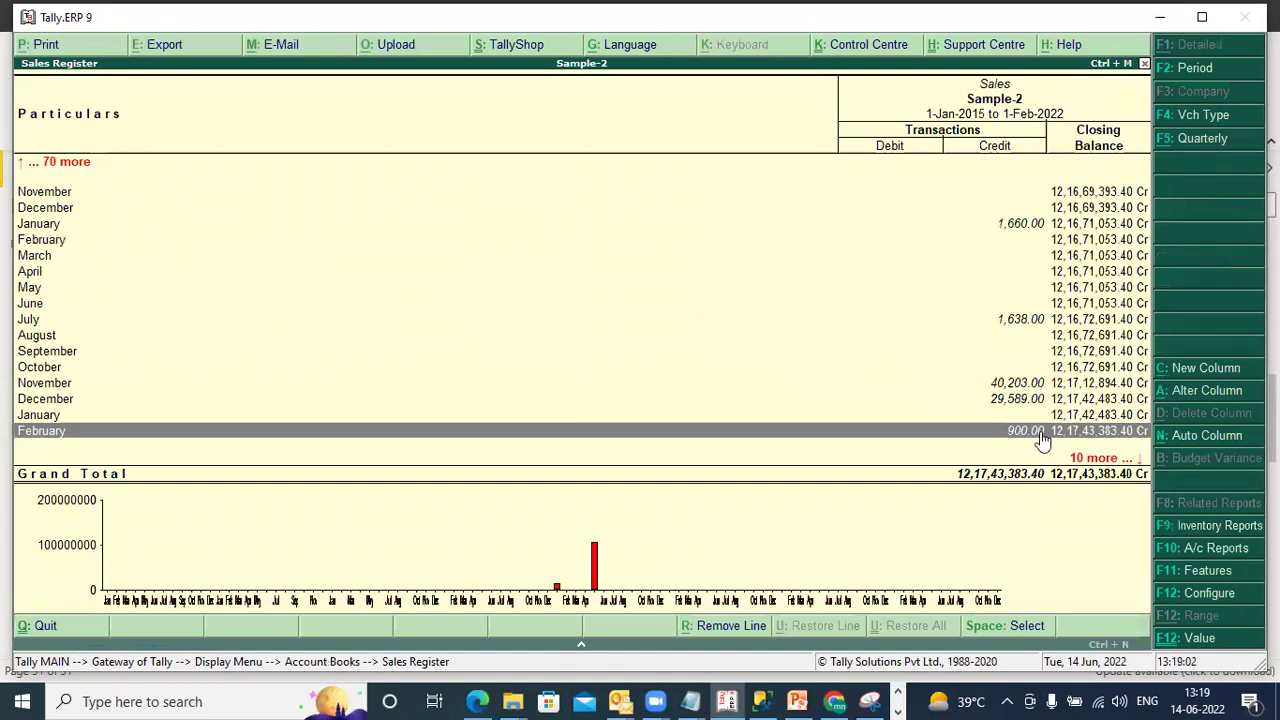
{"action": "left_click", "coordinate": [1038, 385]}
{"action": "left_click", "coordinate": [1038, 385]}
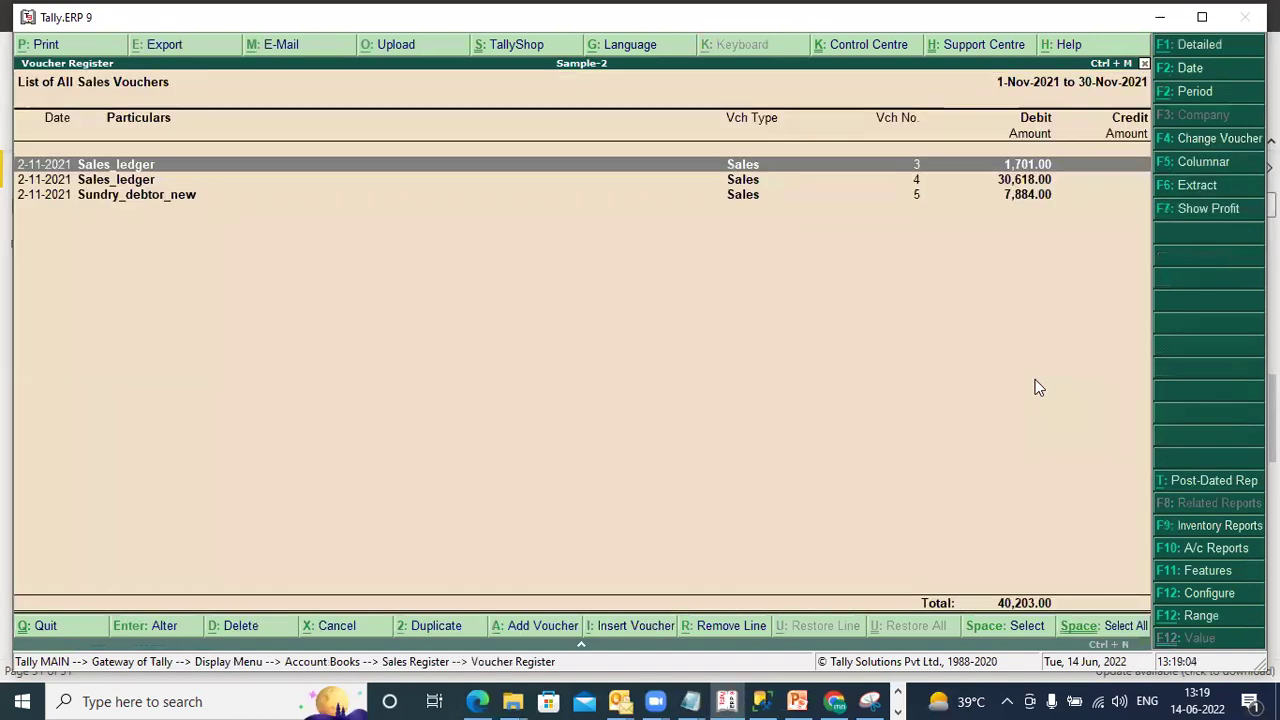
View the November 2021 sales vouchers as a columnar register with every column option kept at Yes, and close the register.
{"action": "left_click", "coordinate": [1205, 163]}
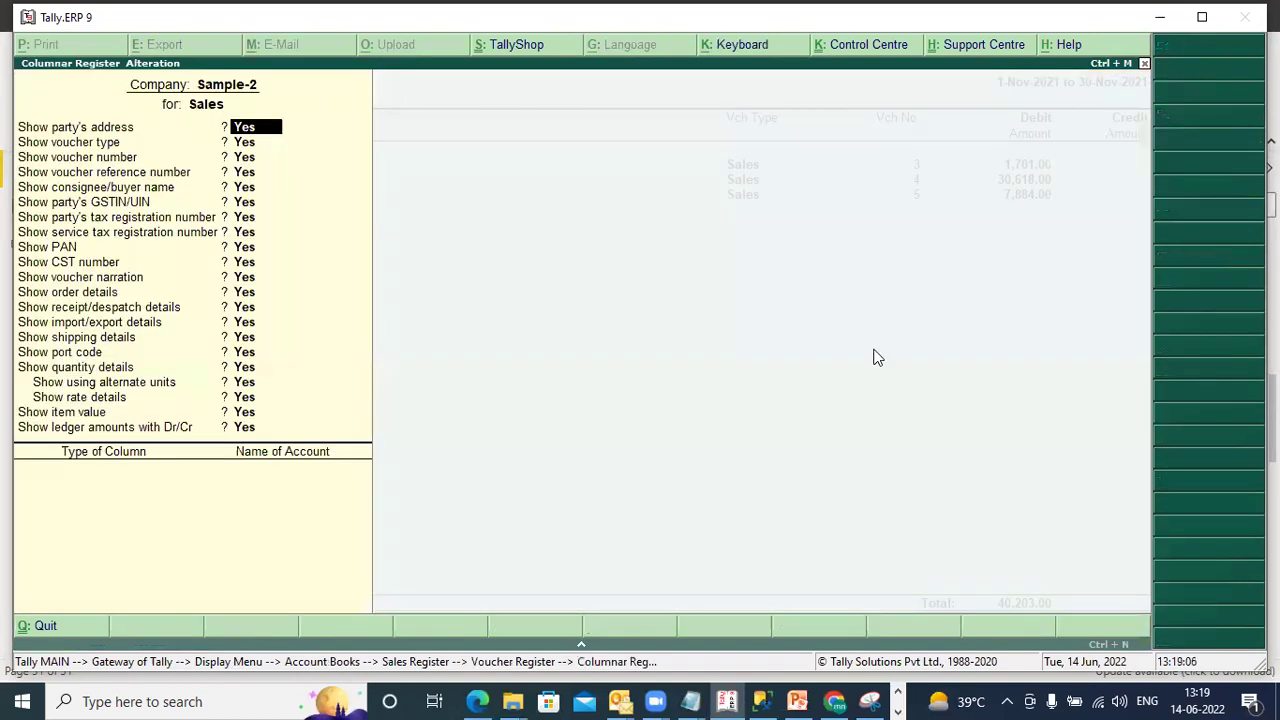
{"action": "key", "text": "Return"}
{"action": "key", "text": "Return"}
{"action": "key", "text": "Return"}
{"action": "key", "text": "Return"}
{"action": "key", "text": "Return"}
{"action": "key", "text": "Return"}
{"action": "key", "text": "Return"}
{"action": "key", "text": "Return"}
{"action": "key", "text": "Return"}
{"action": "key", "text": "Return"}
{"action": "key", "text": "Return"}
{"action": "key", "text": "Return"}
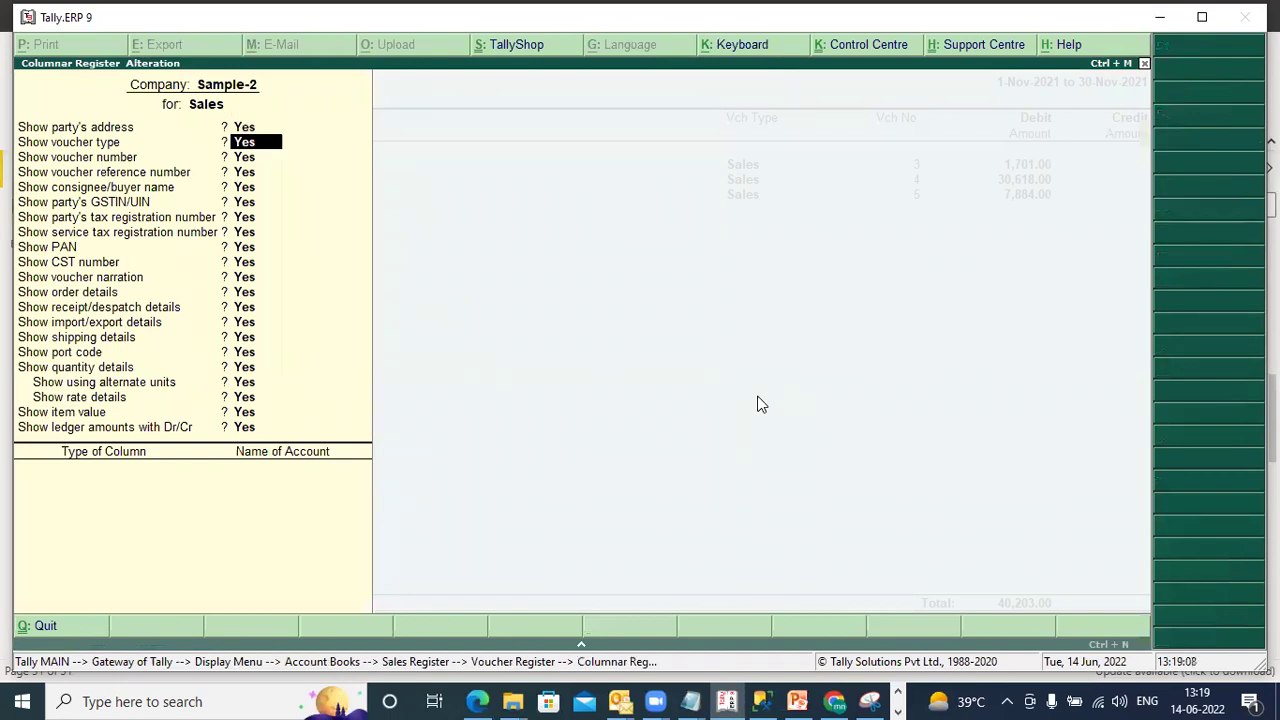
{"action": "key", "text": "Return"}
{"action": "key", "text": "Return"}
{"action": "key", "text": "Return"}
{"action": "key", "text": "Return"}
{"action": "key", "text": "Return"}
{"action": "key", "text": "Return"}
{"action": "key", "text": "Return"}
{"action": "key", "text": "Return"}
{"action": "key", "text": "Return"}
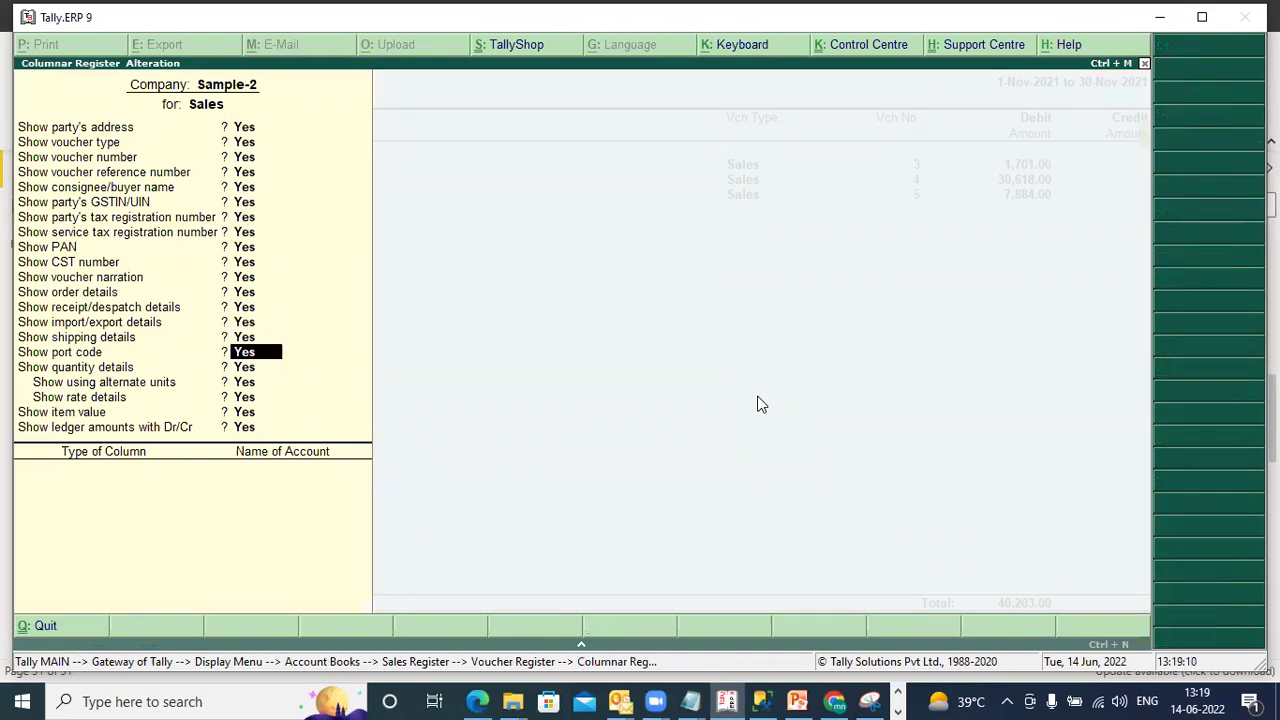
{"action": "key", "text": "Return"}
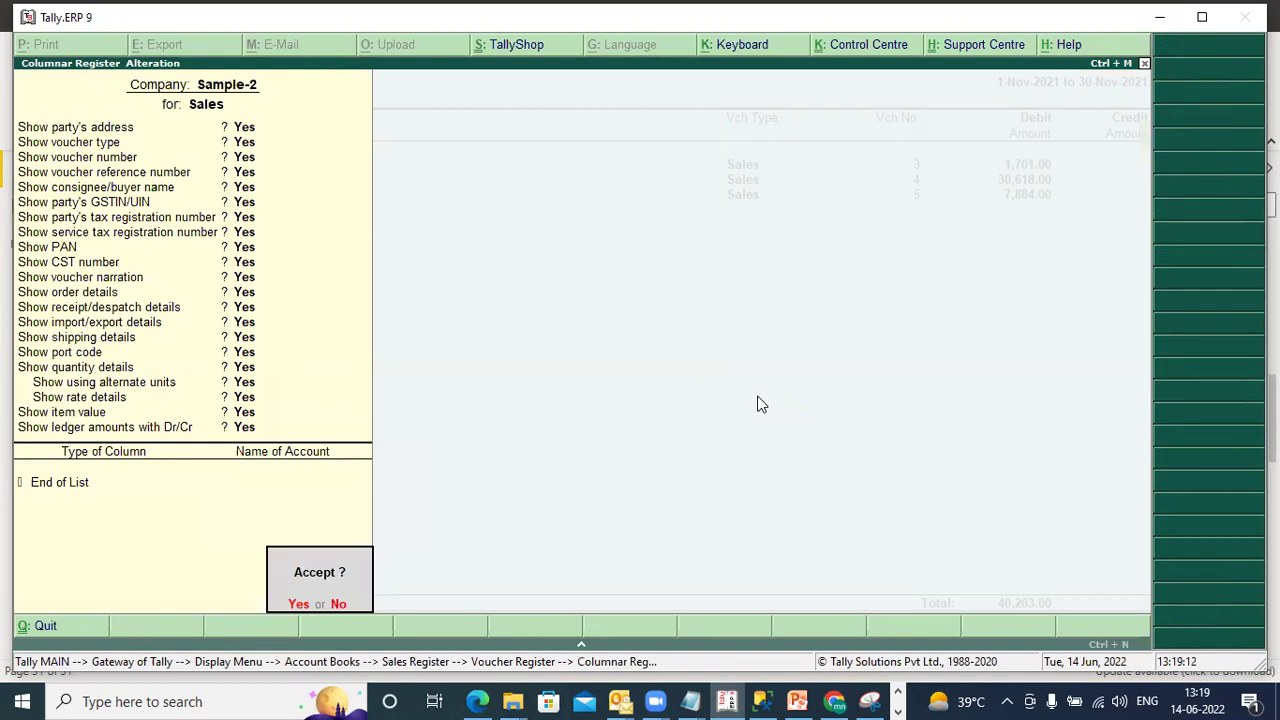
{"action": "key", "text": "Return"}
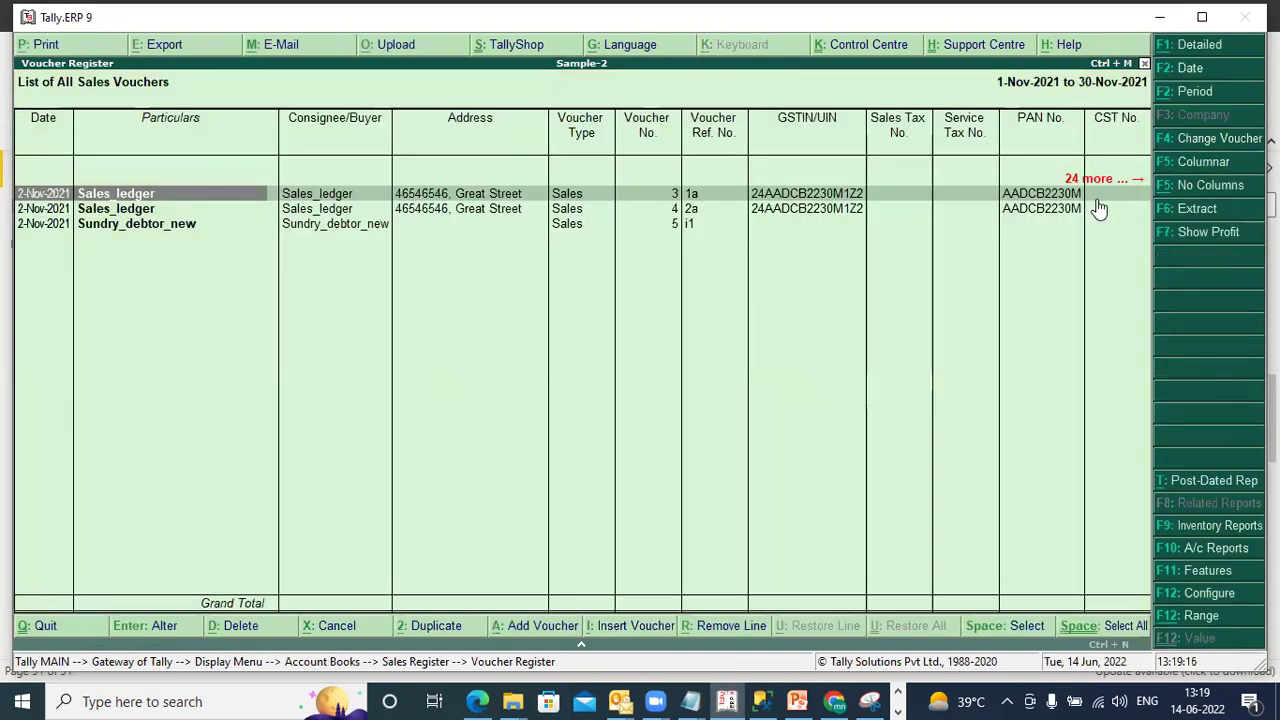
{"action": "left_click", "coordinate": [47, 628]}
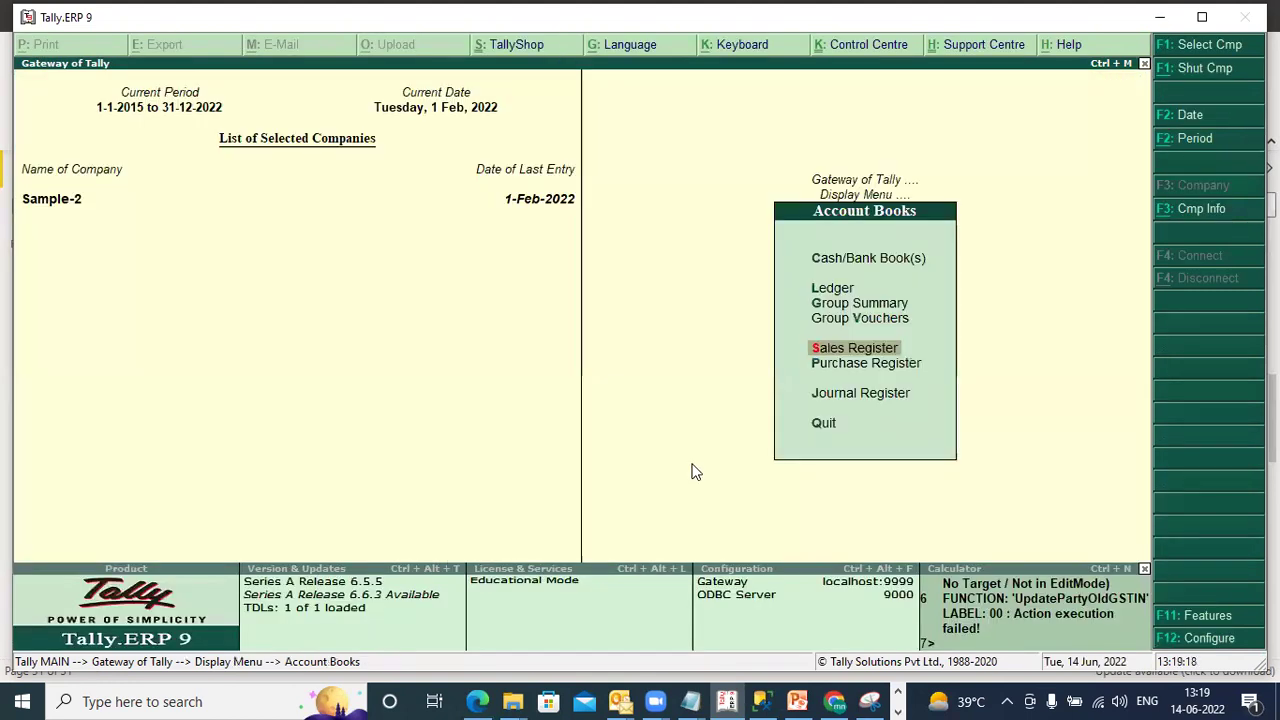
View the February 2022 purchase vouchers from the Purchase Register in columnar form with every column option kept at Yes, and close the register.
{"action": "left_click", "coordinate": [866, 363]}
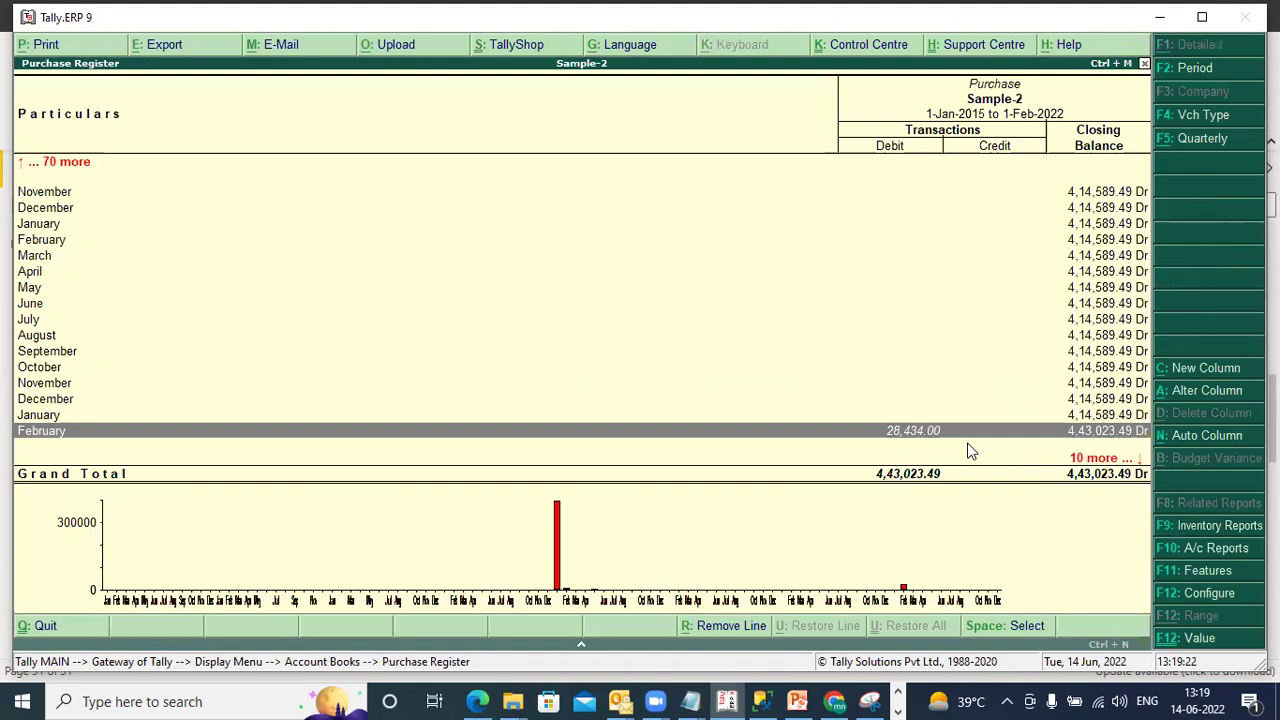
{"action": "key", "text": "Return"}
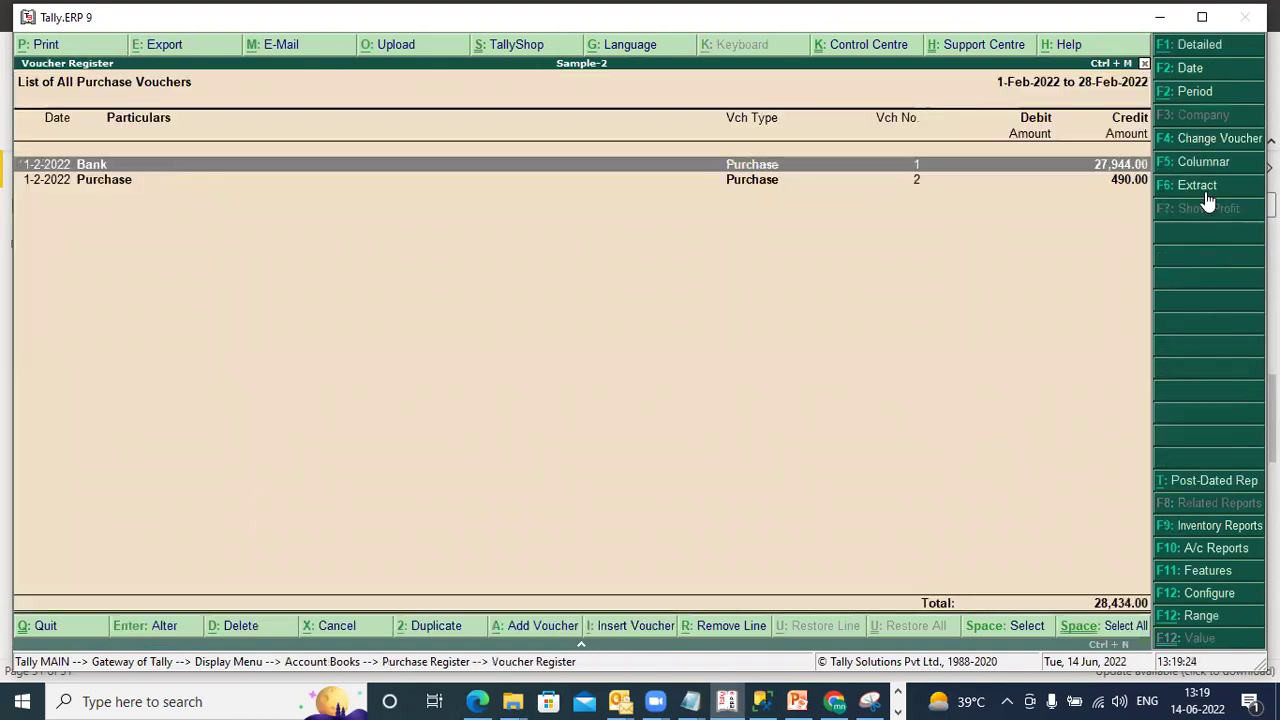
{"action": "left_click", "coordinate": [1206, 164]}
{"action": "key", "text": "Return"}
{"action": "key", "text": "Return"}
{"action": "key", "text": "Return"}
{"action": "key", "text": "Return"}
{"action": "key", "text": "Return"}
{"action": "key", "text": "Return"}
{"action": "key", "text": "Return"}
{"action": "key", "text": "Return"}
{"action": "key", "text": "Return"}
{"action": "key", "text": "Return"}
{"action": "key", "text": "Return"}
{"action": "key", "text": "Return"}
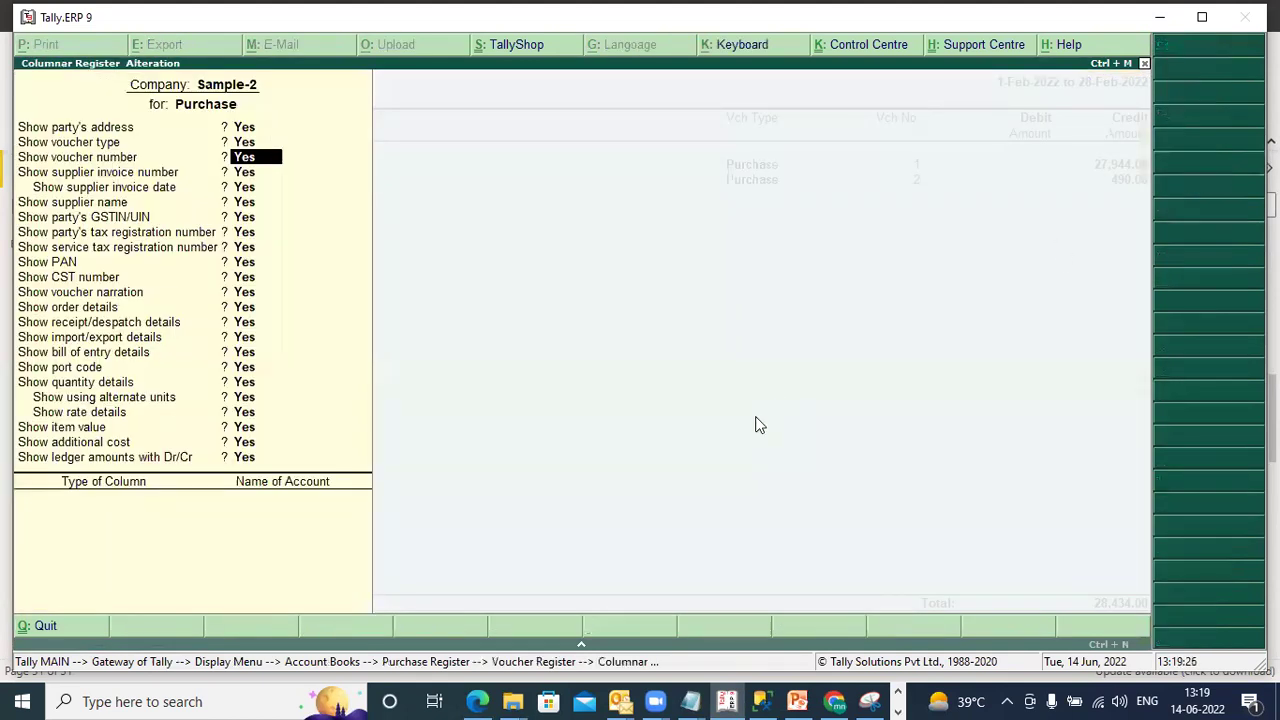
{"action": "key", "text": "Return"}
{"action": "key", "text": "Return"}
{"action": "key", "text": "Return"}
{"action": "key", "text": "Return"}
{"action": "key", "text": "Return"}
{"action": "key", "text": "Return"}
{"action": "key", "text": "Return"}
{"action": "key", "text": "Return"}
{"action": "key", "text": "Return"}
{"action": "key", "text": "Return"}
{"action": "key", "text": "Return"}
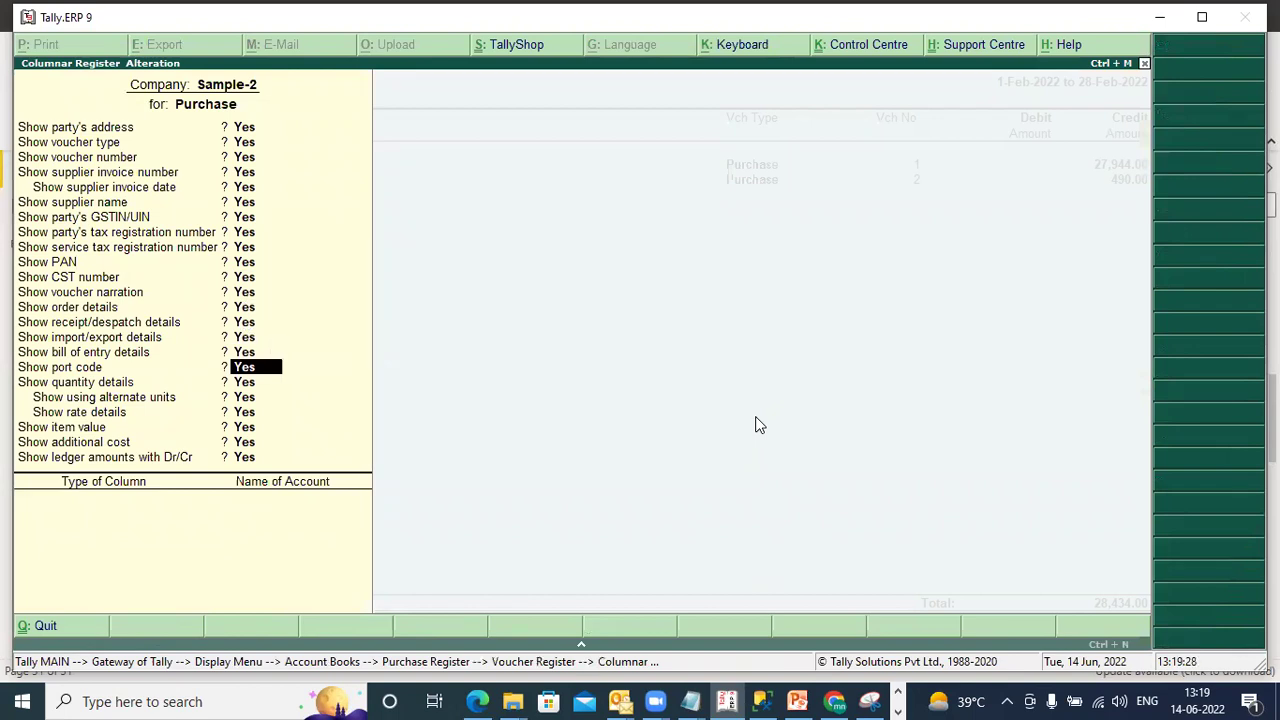
{"action": "key", "text": "Return"}
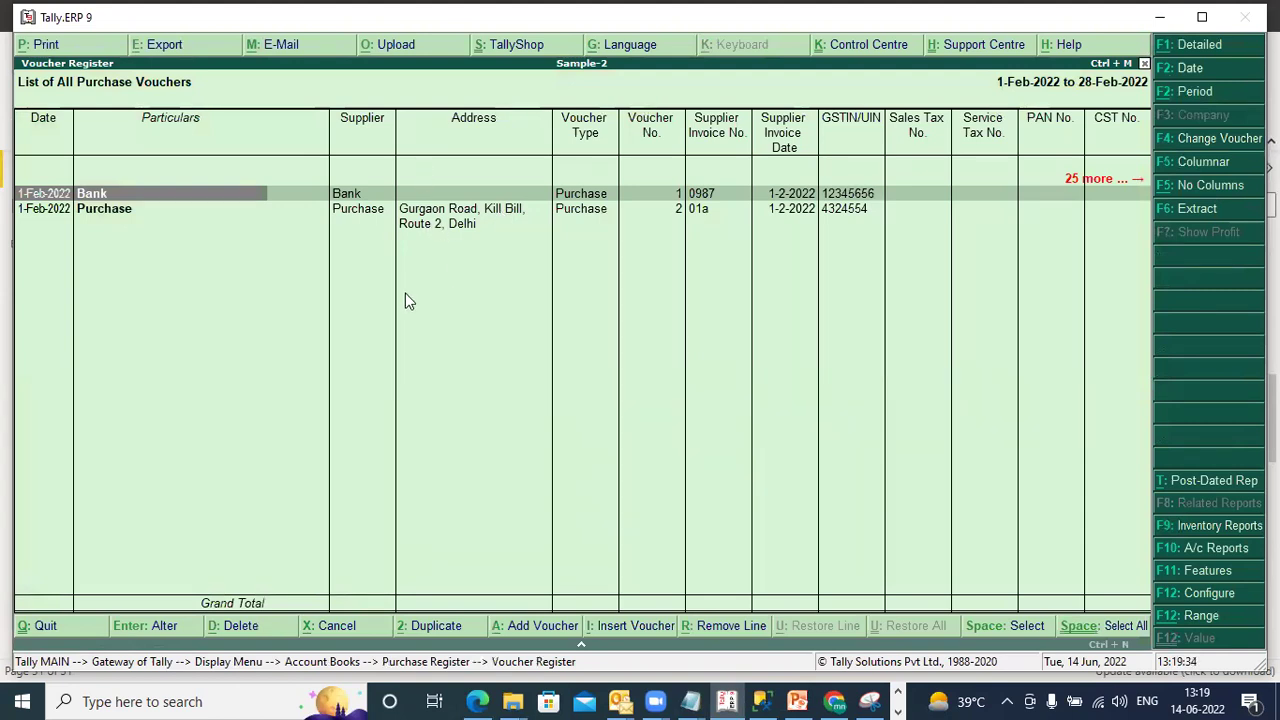
{"action": "left_click", "coordinate": [66, 621]}
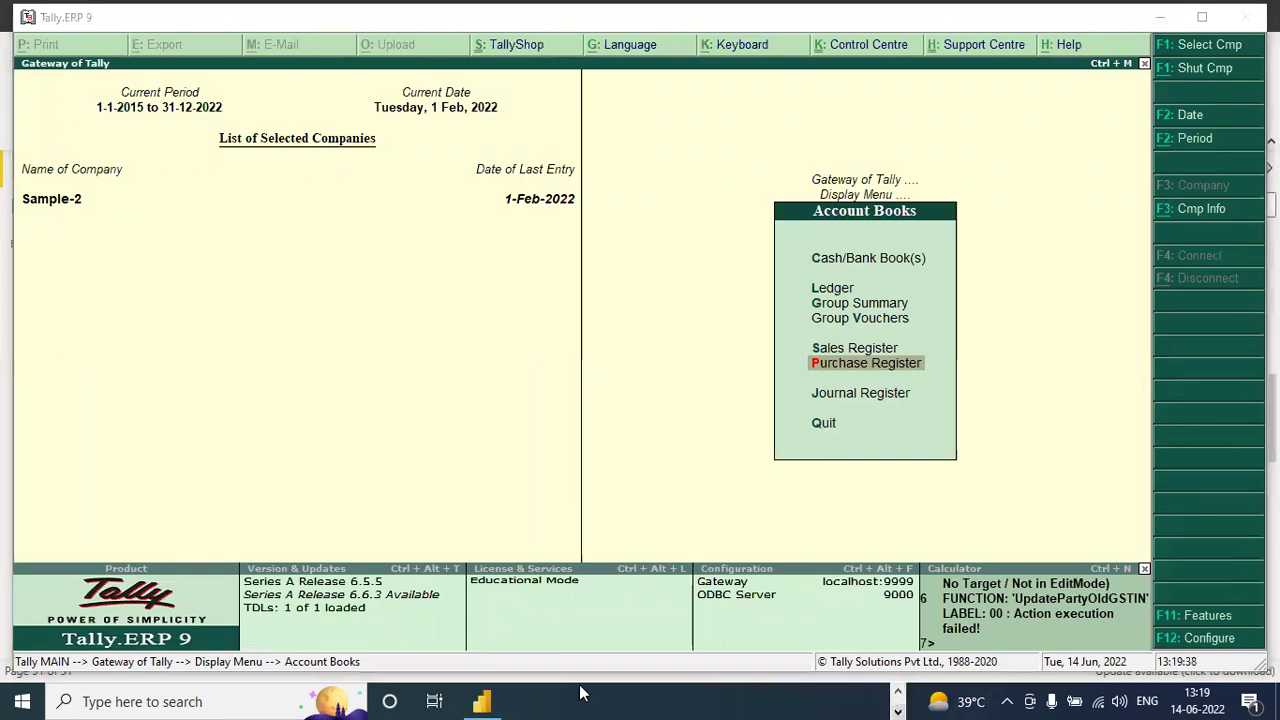
Switch to Power BI Desktop, add a new report page and insert an empty table visual on it.
{"action": "left_click", "coordinate": [481, 701]}
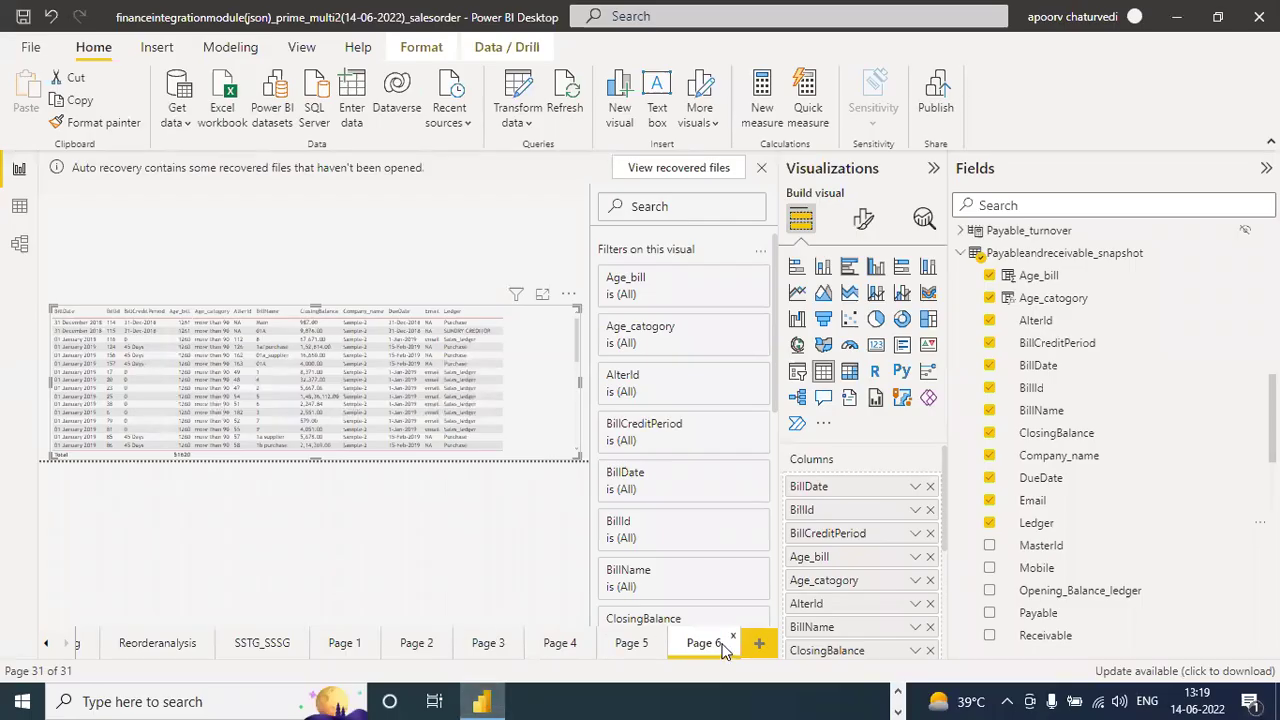
{"action": "left_click", "coordinate": [758, 643]}
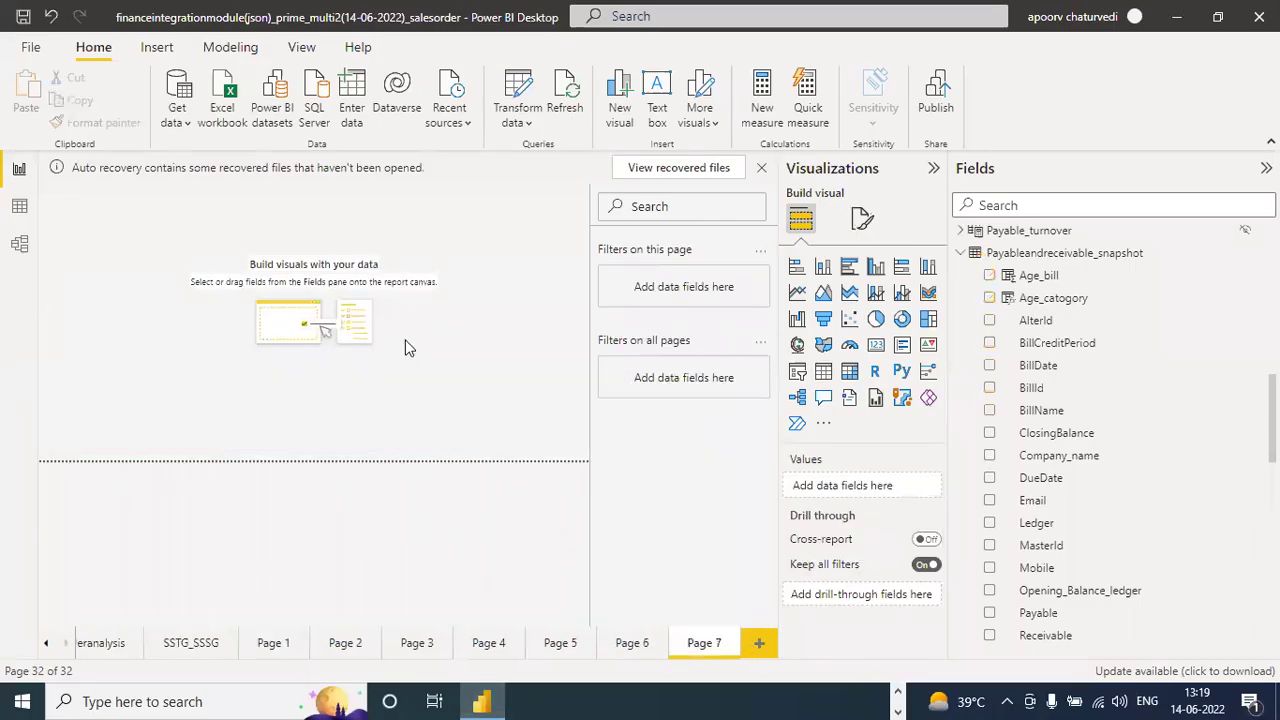
{"action": "left_click", "coordinate": [822, 372]}
{"action": "left_click_drag", "start_coordinate": [126, 244], "coordinate": [362, 372]}
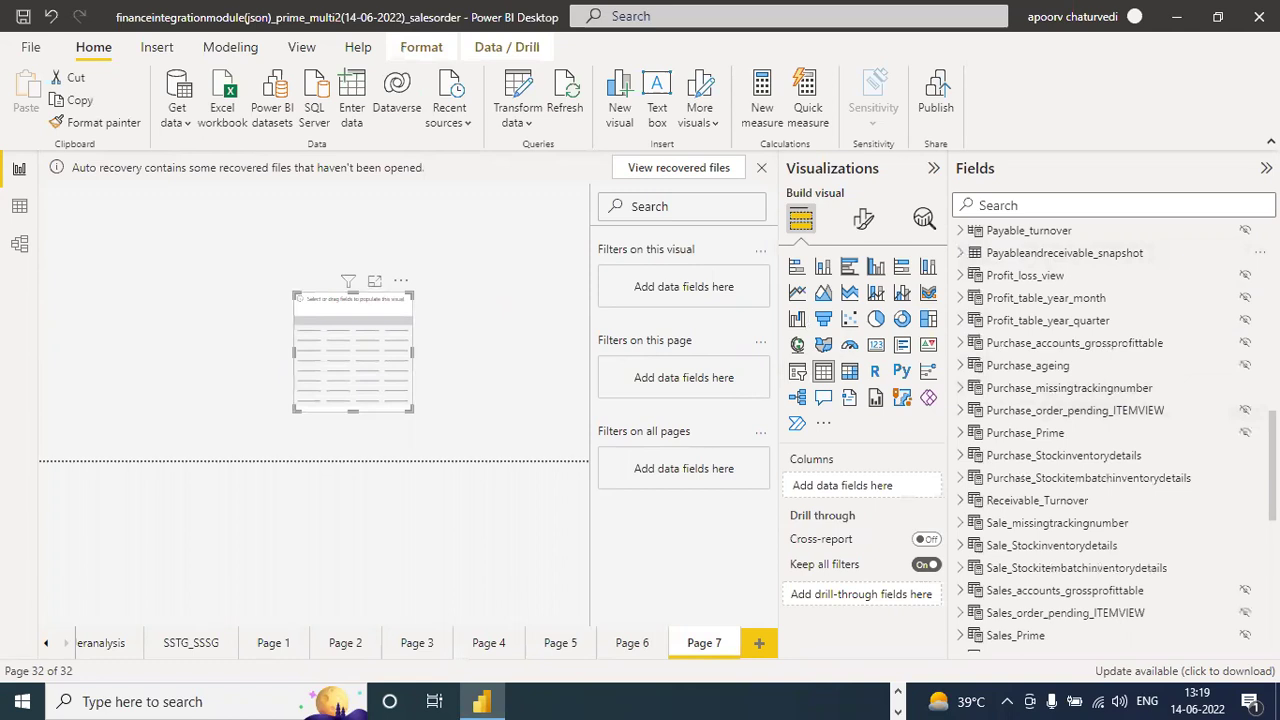
Expand the Ledger_view table's fields and move the empty table visual closer to the page's left edge.
{"action": "scroll", "coordinate": [1116, 438], "scroll_direction": "up", "scroll_amount": 4}
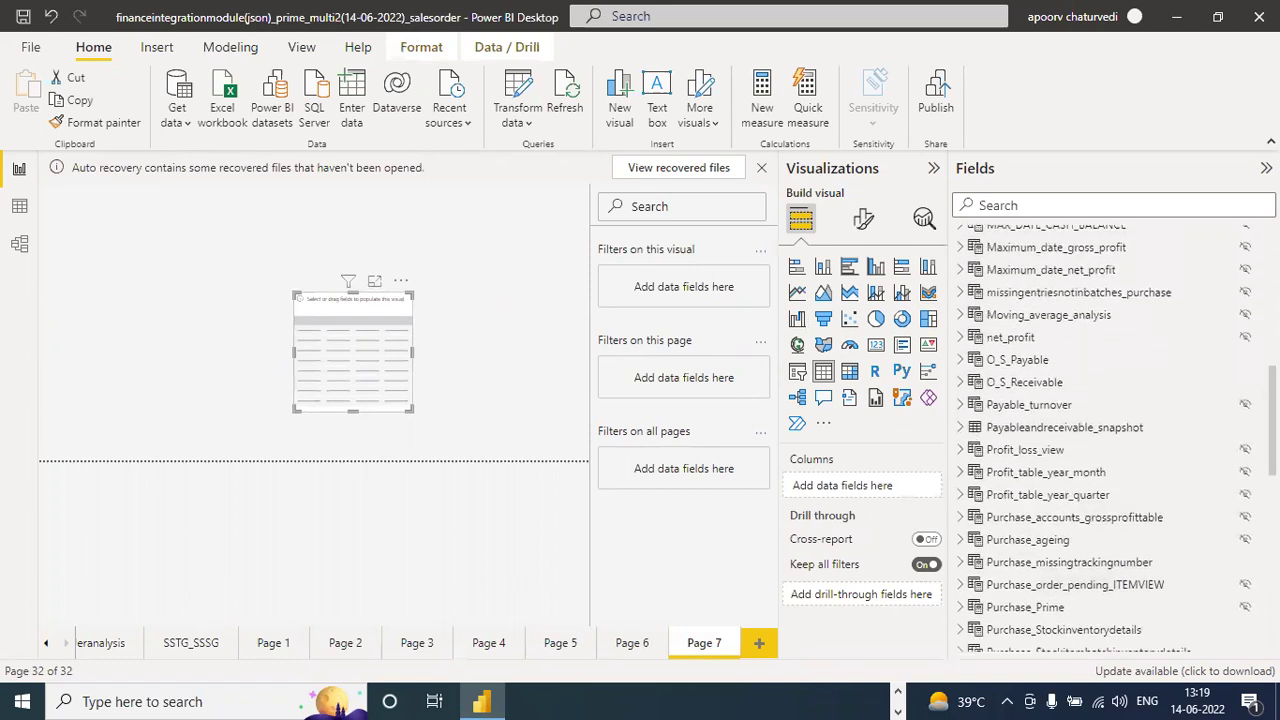
{"action": "scroll", "coordinate": [988, 266], "scroll_direction": "up", "scroll_amount": 5}
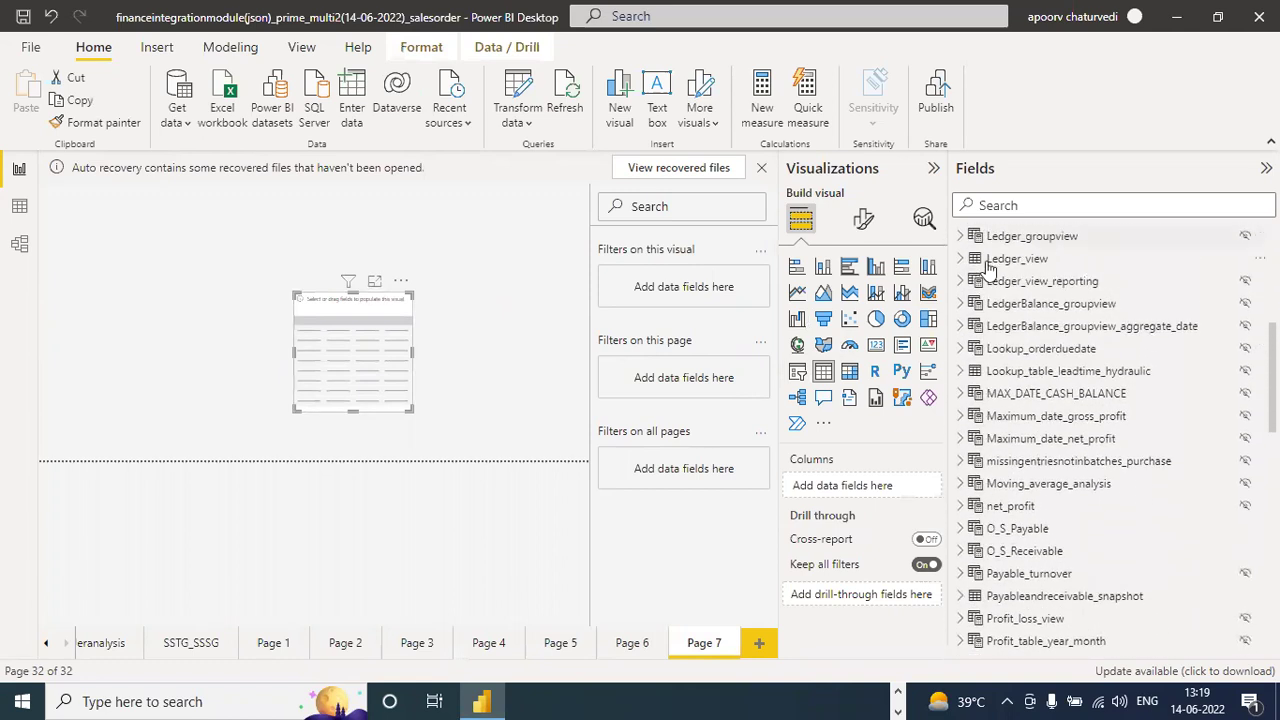
{"action": "left_click", "coordinate": [961, 260]}
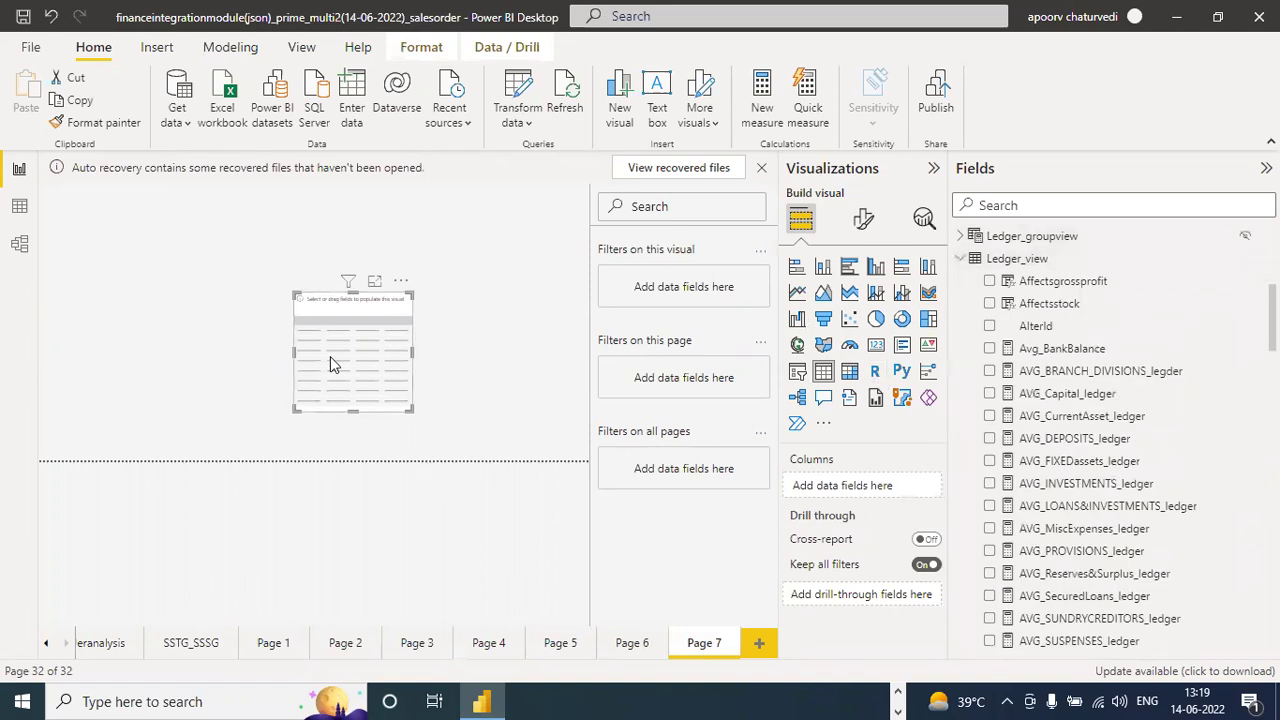
{"action": "left_click_drag", "start_coordinate": [333, 365], "coordinate": [226, 350]}
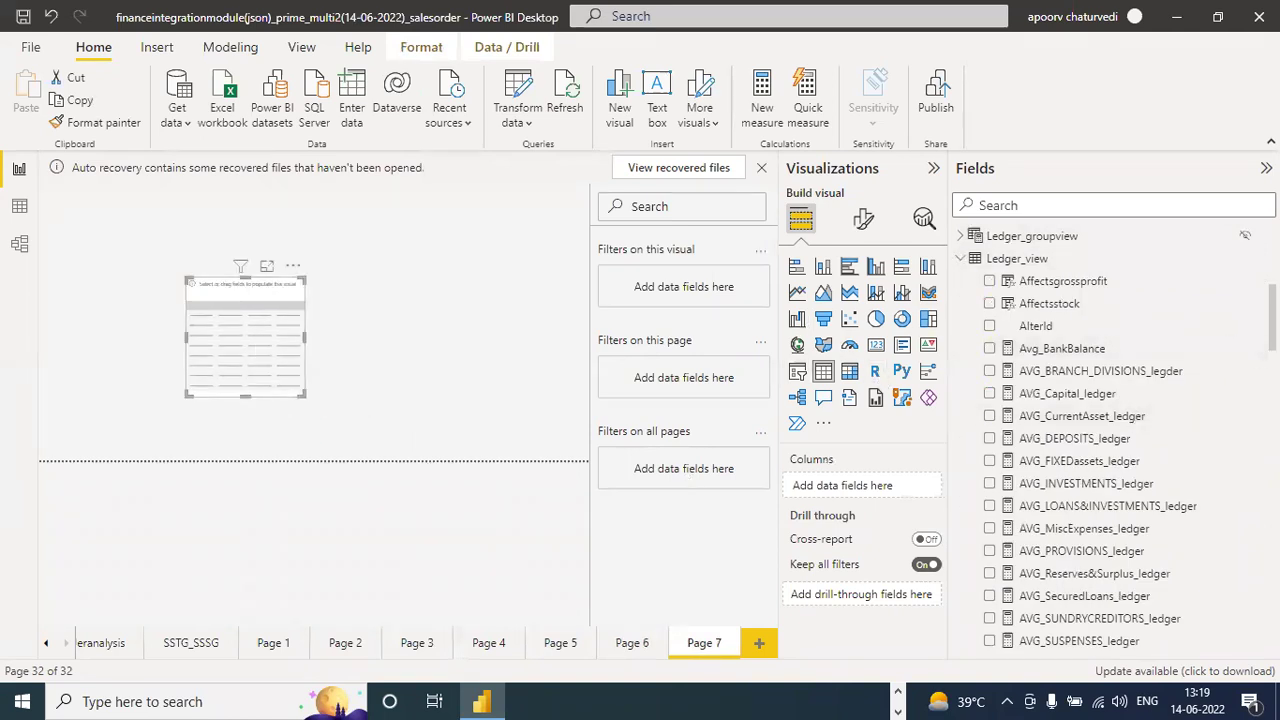
Add CompanyName, DocumentDate and DocumentNumber from Ledger_view to the table visual.
{"action": "scroll", "coordinate": [992, 472], "scroll_direction": "down", "scroll_amount": 5}
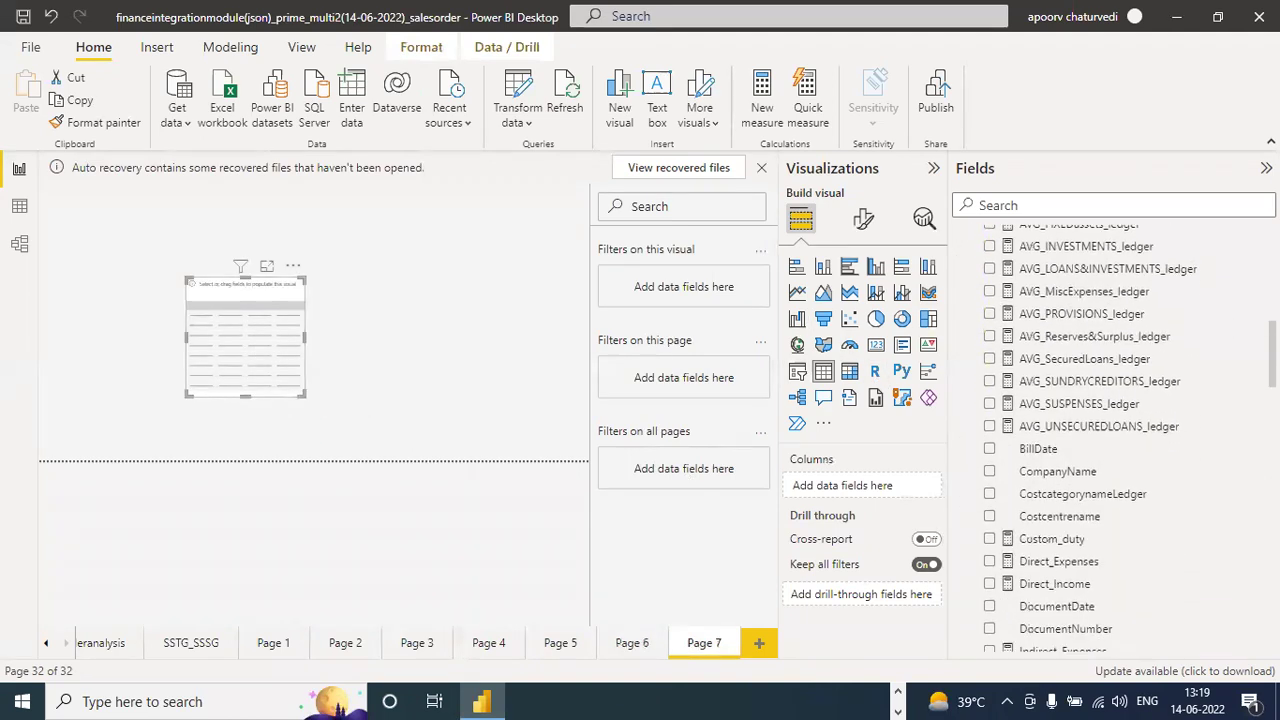
{"action": "left_click", "coordinate": [990, 467]}
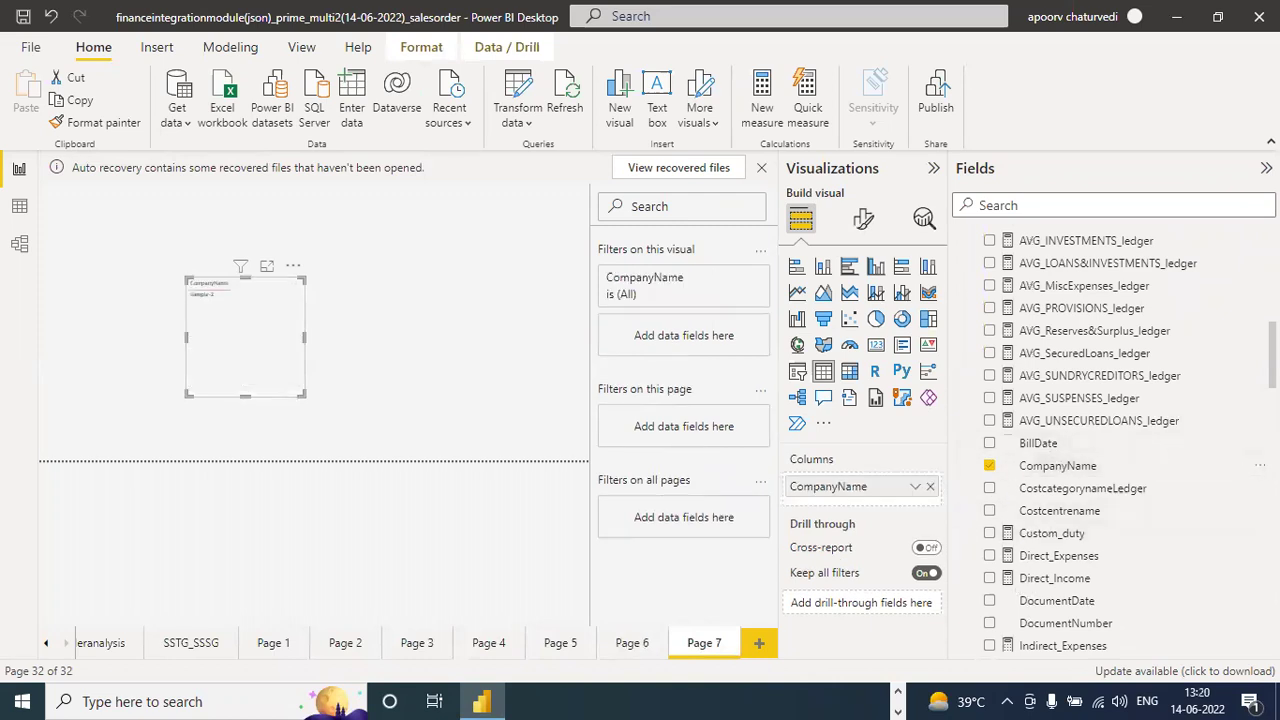
{"action": "scroll", "coordinate": [1110, 440], "scroll_direction": "down", "scroll_amount": 5}
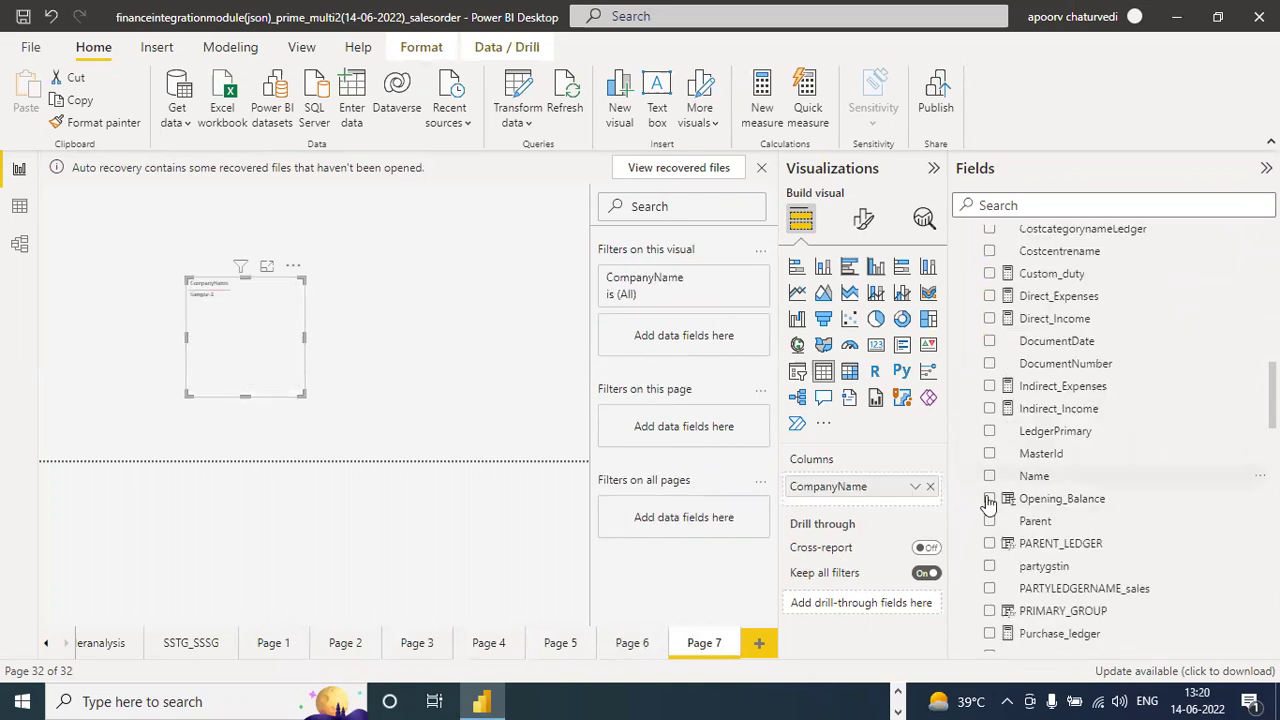
{"action": "left_click", "coordinate": [990, 342]}
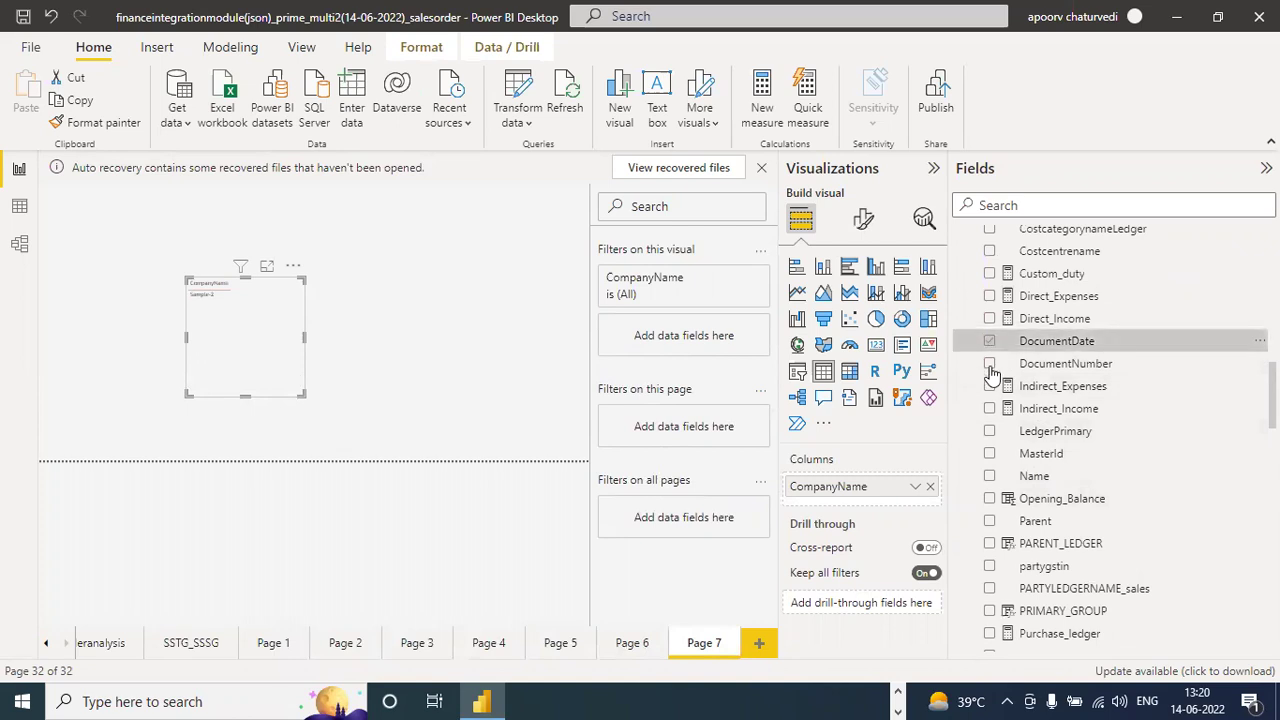
{"action": "left_click", "coordinate": [990, 364]}
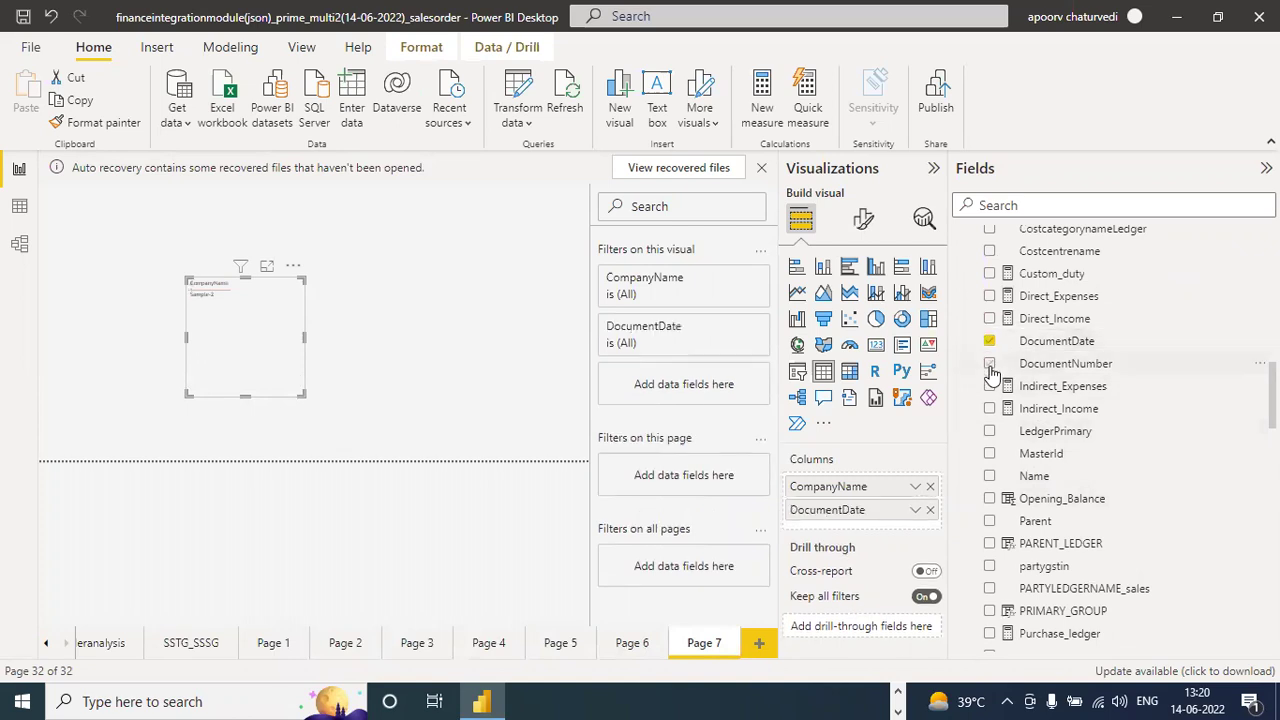
Add LedgerPrimary, Name, Parent, partygstin and PARTYLEDGERNAME_sales as further columns and widen the table visual to near the page's right edge.
{"action": "left_click", "coordinate": [990, 431]}
{"action": "left_click", "coordinate": [990, 477]}
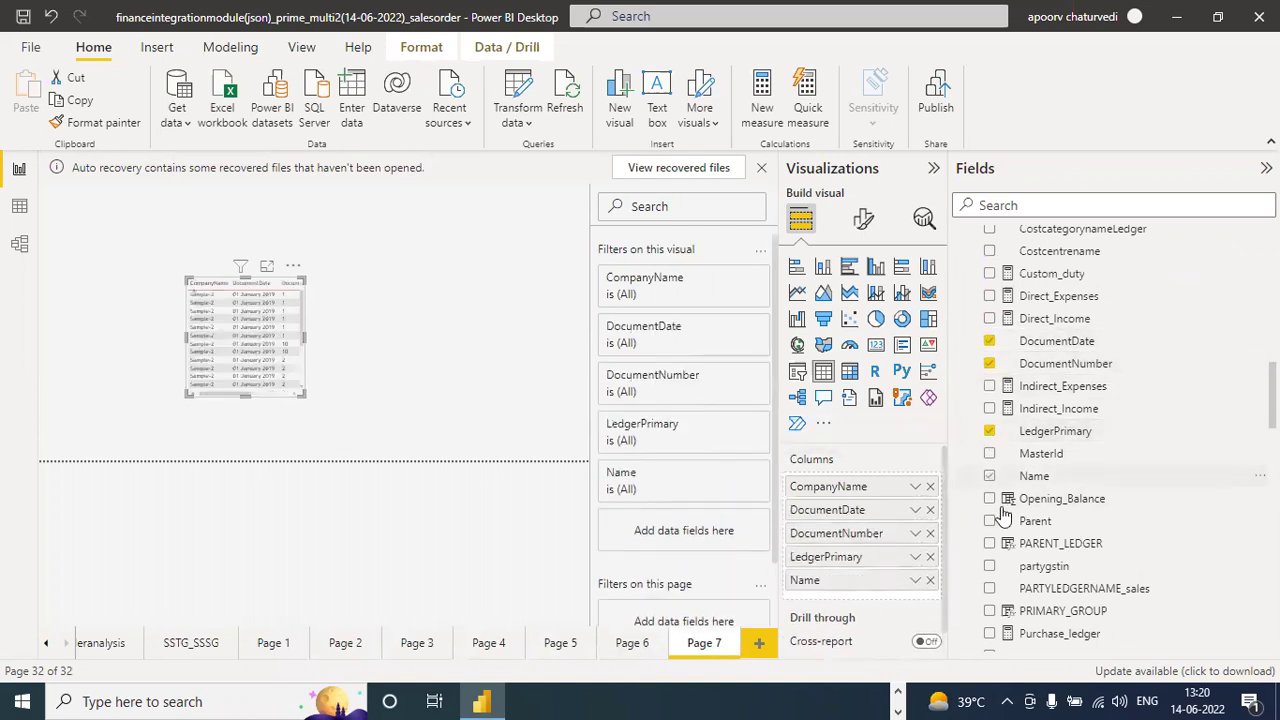
{"action": "left_click", "coordinate": [990, 521]}
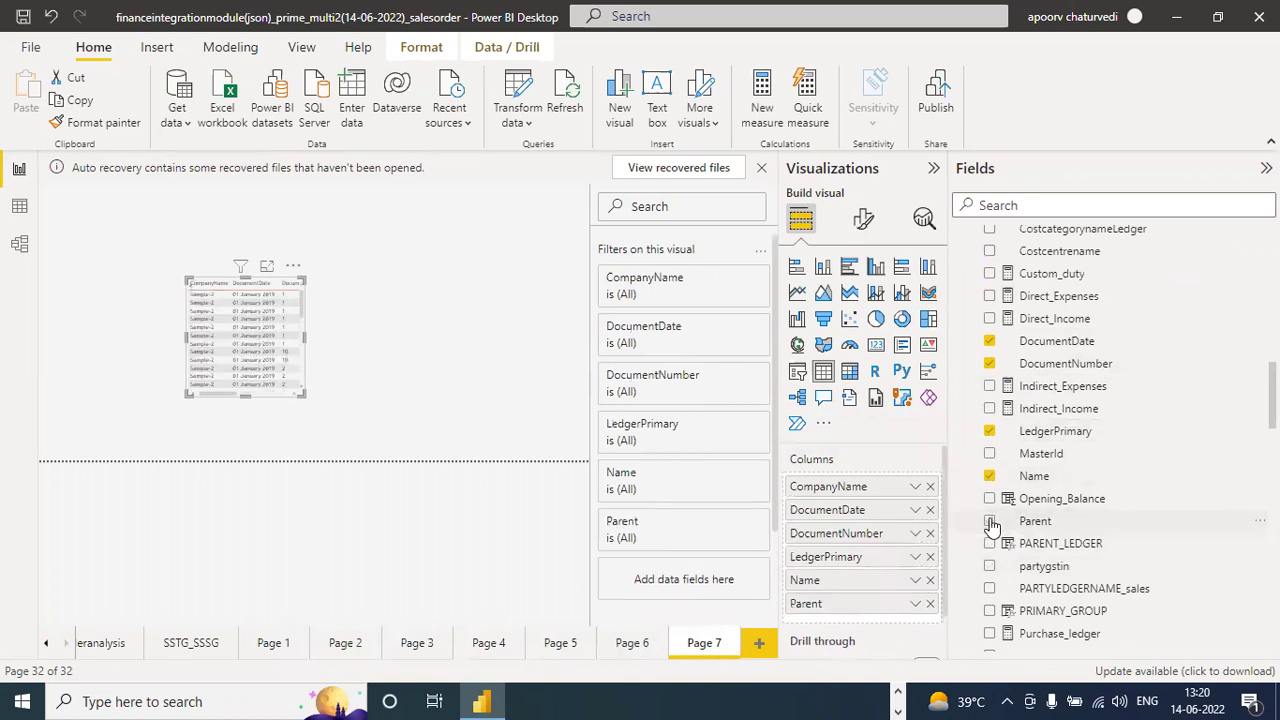
{"action": "left_click", "coordinate": [990, 566]}
{"action": "left_click", "coordinate": [990, 589]}
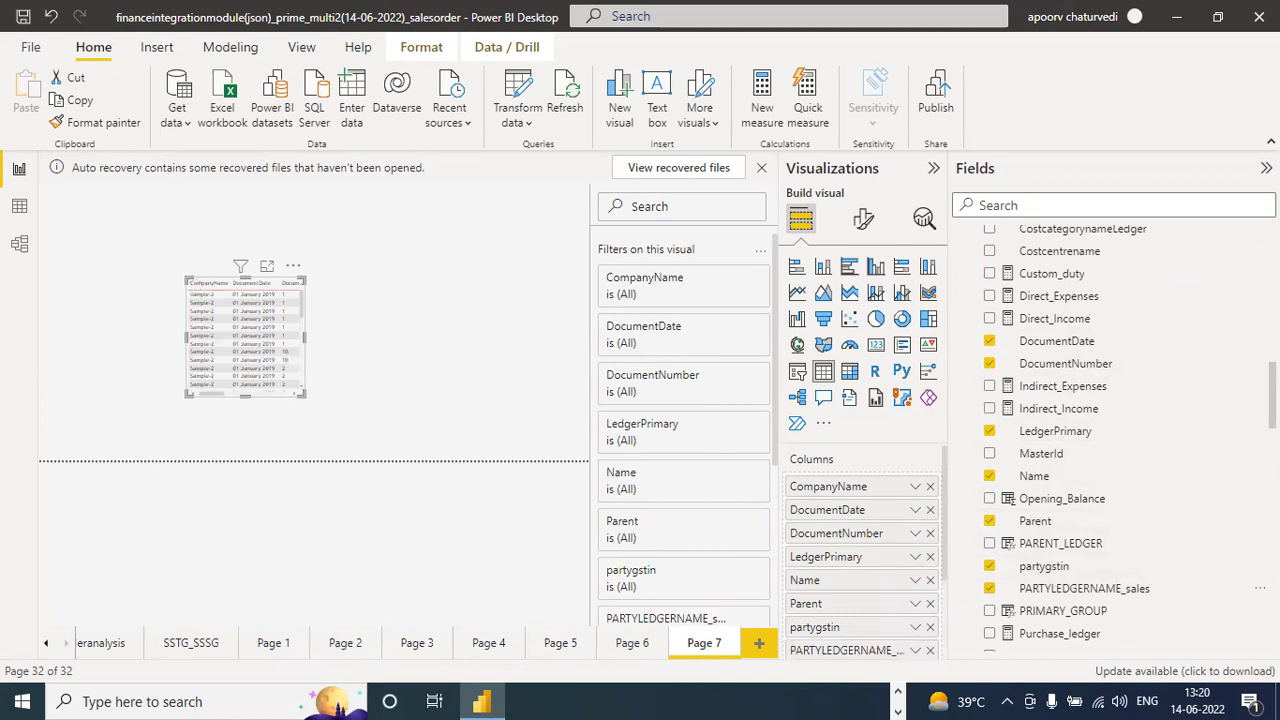
{"action": "left_click_drag", "start_coordinate": [301, 394], "coordinate": [563, 421]}
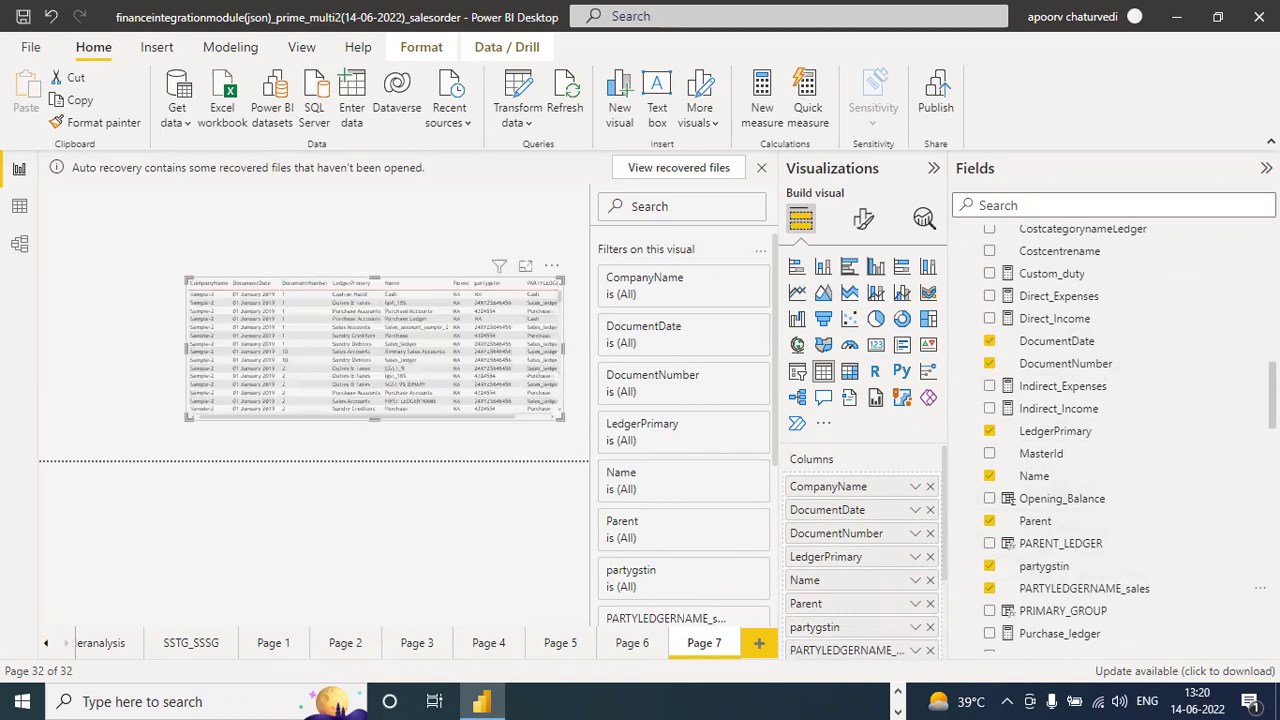
Add the Sales_ledger and Purchase_ledger measures from Ledger_view to the table visual and display it in focus mode.
{"action": "scroll", "coordinate": [1110, 440], "scroll_direction": "down", "scroll_amount": 3}
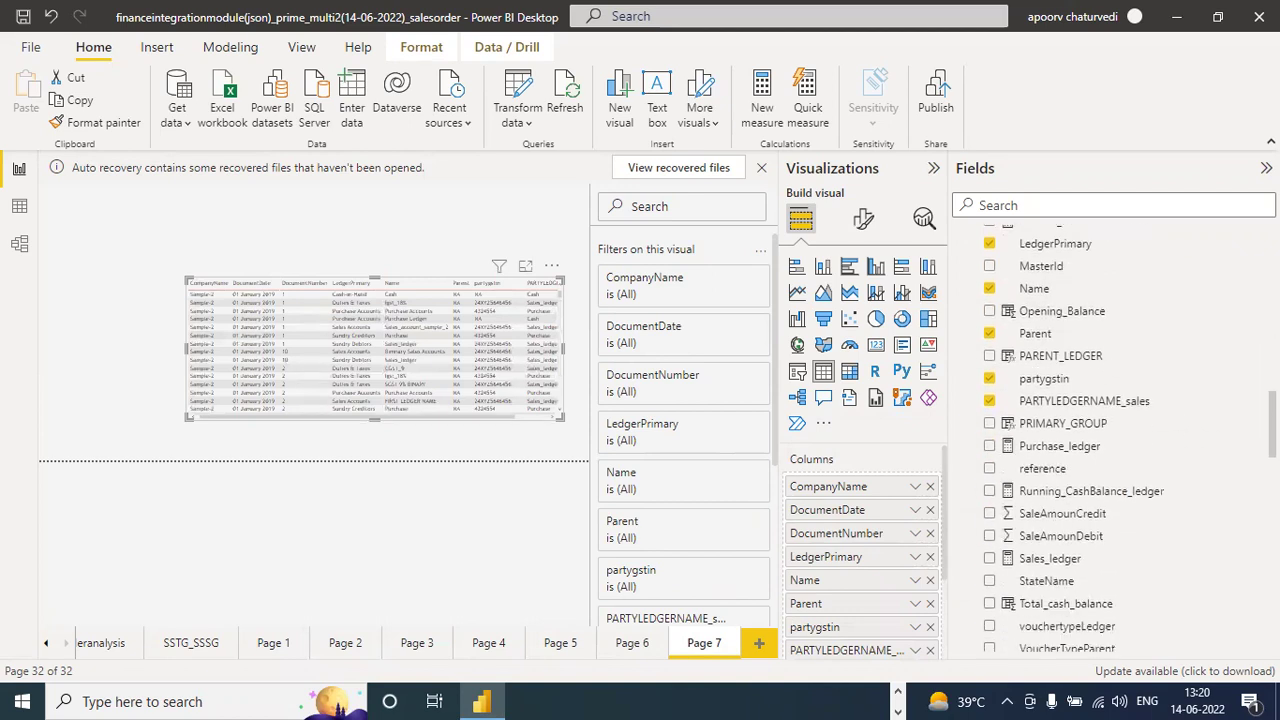
{"action": "scroll", "coordinate": [1025, 630], "scroll_direction": "down", "scroll_amount": 1}
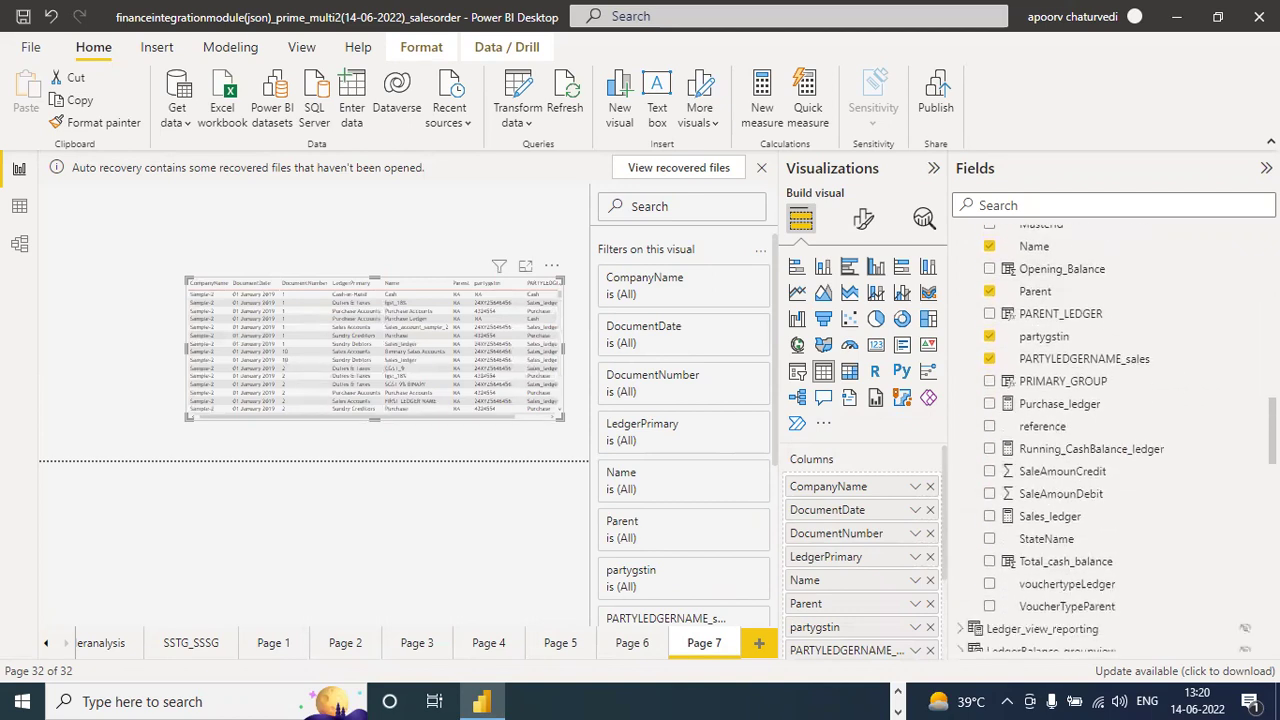
{"action": "left_click", "coordinate": [990, 517]}
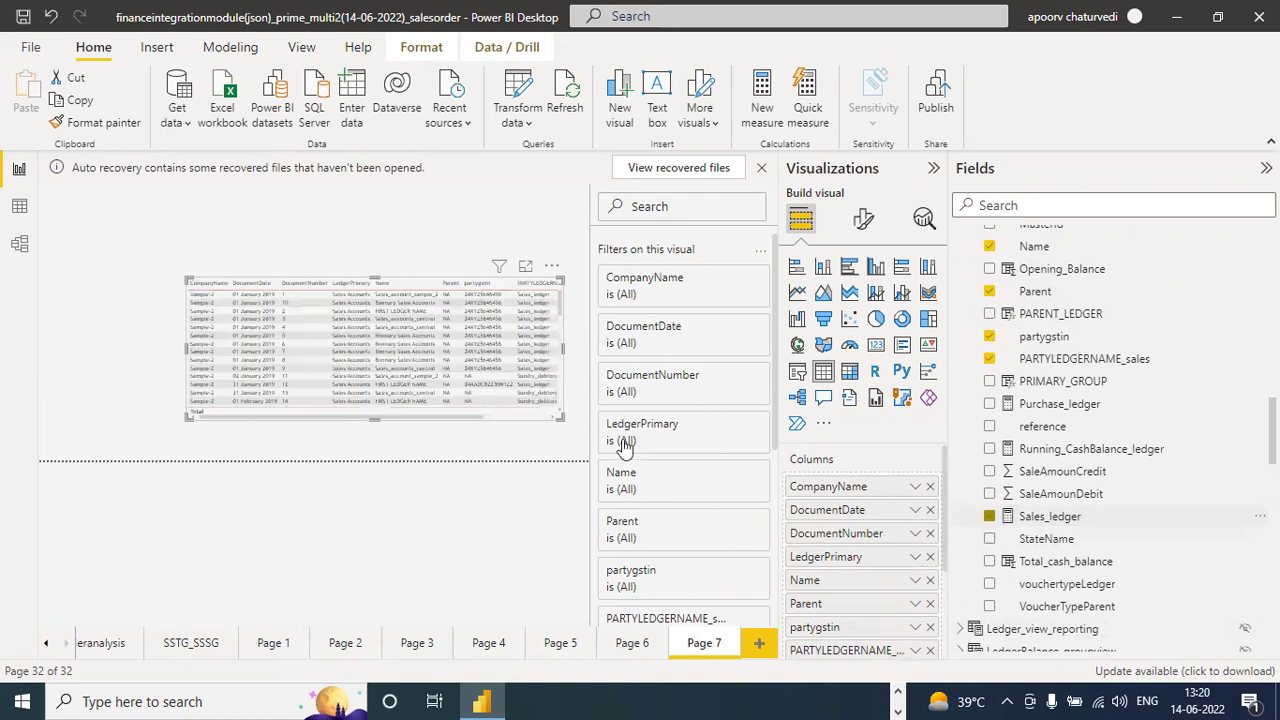
{"action": "left_click", "coordinate": [534, 419]}
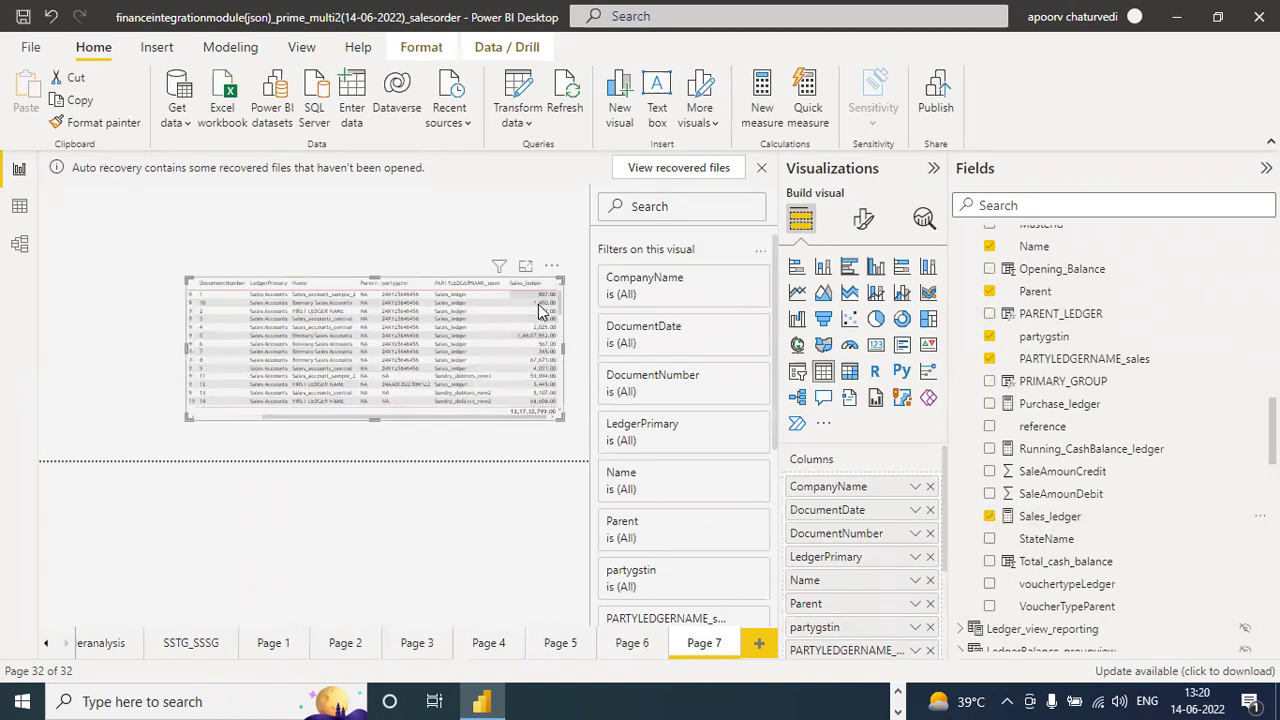
{"action": "left_click", "coordinate": [991, 406]}
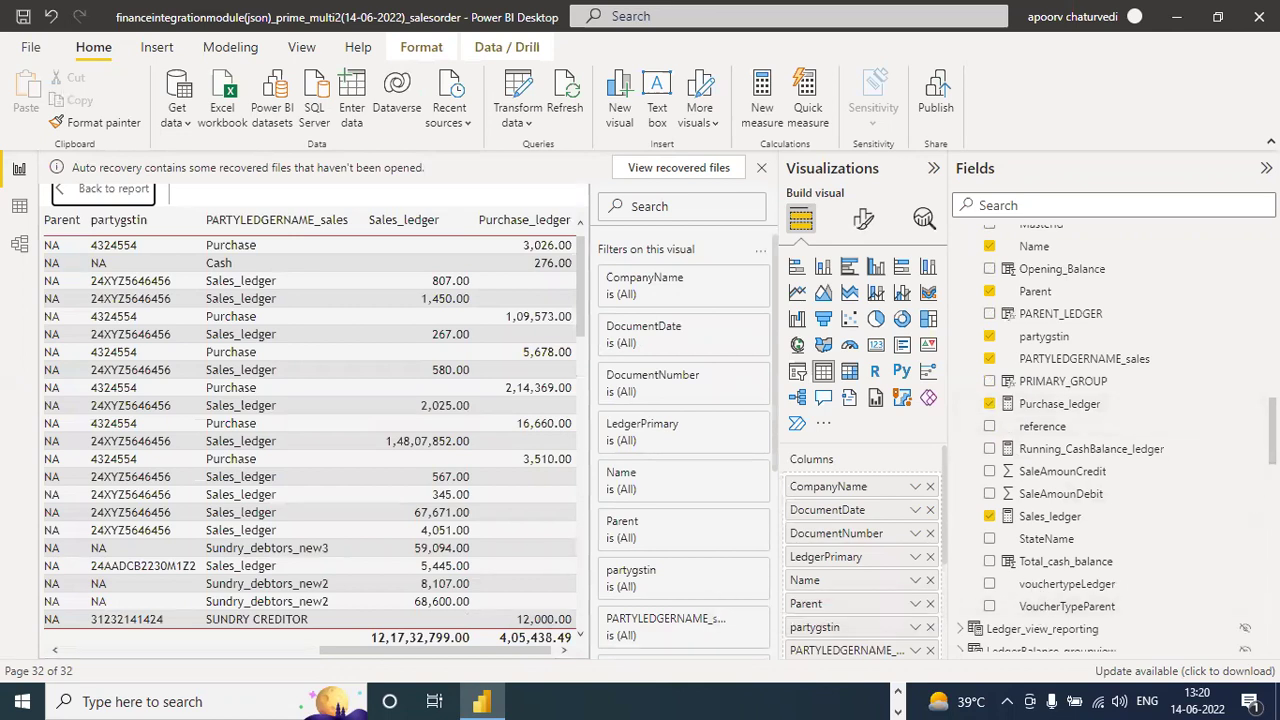
Add the Direct_Expenses and Direct_Income measures to the table visual and check their columns down to the lower rows.
{"action": "scroll", "coordinate": [1110, 430], "scroll_direction": "up", "scroll_amount": 3}
{"action": "scroll", "coordinate": [1073, 308], "scroll_direction": "up", "scroll_amount": 1}
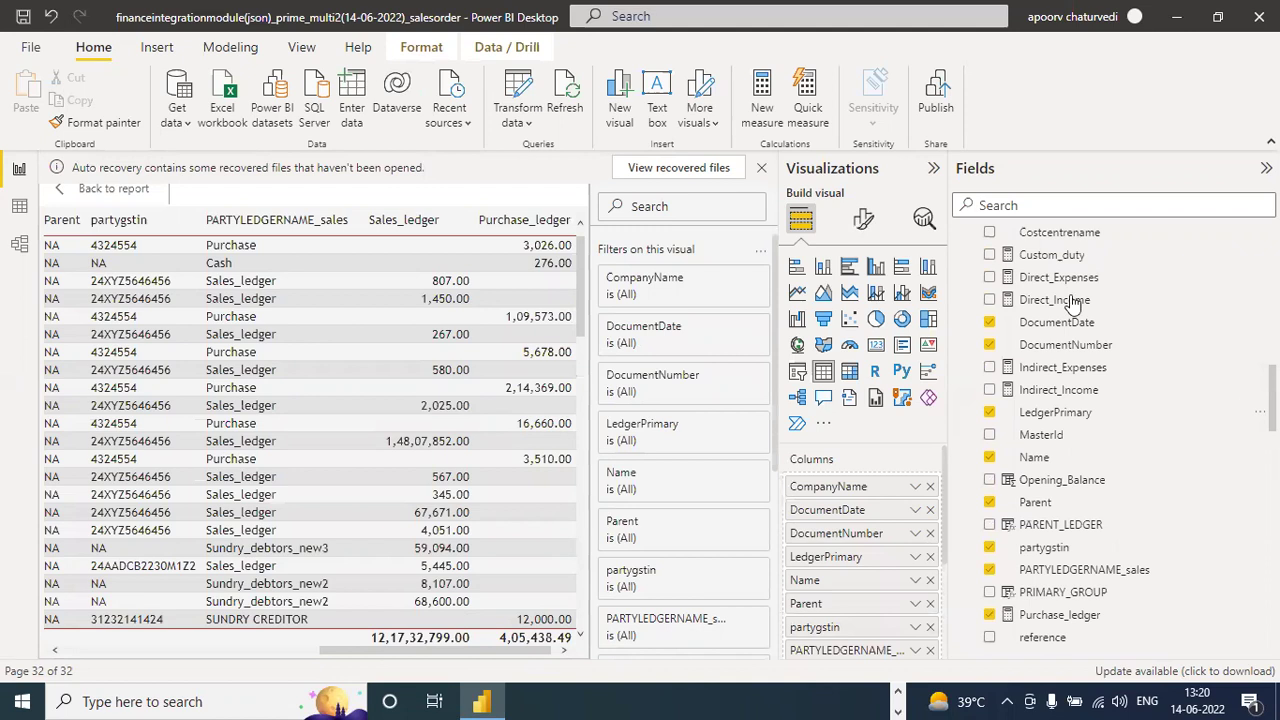
{"action": "left_click", "coordinate": [992, 279]}
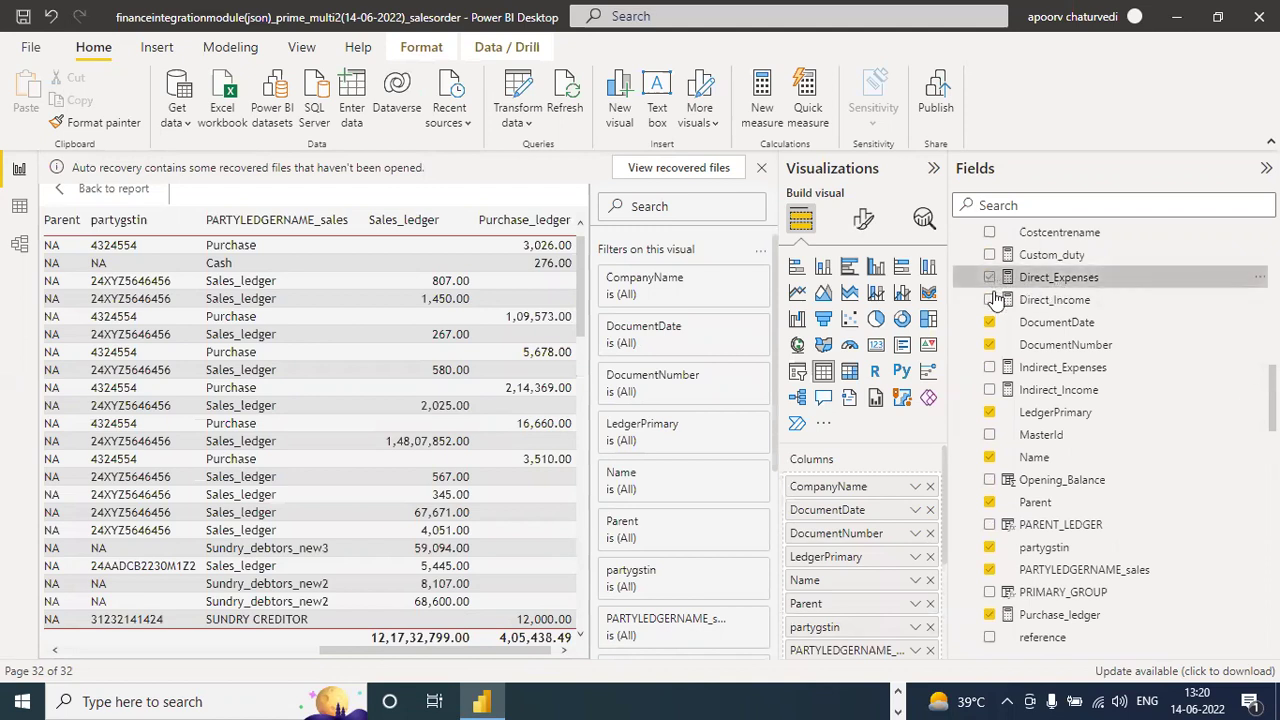
{"action": "left_click", "coordinate": [993, 301]}
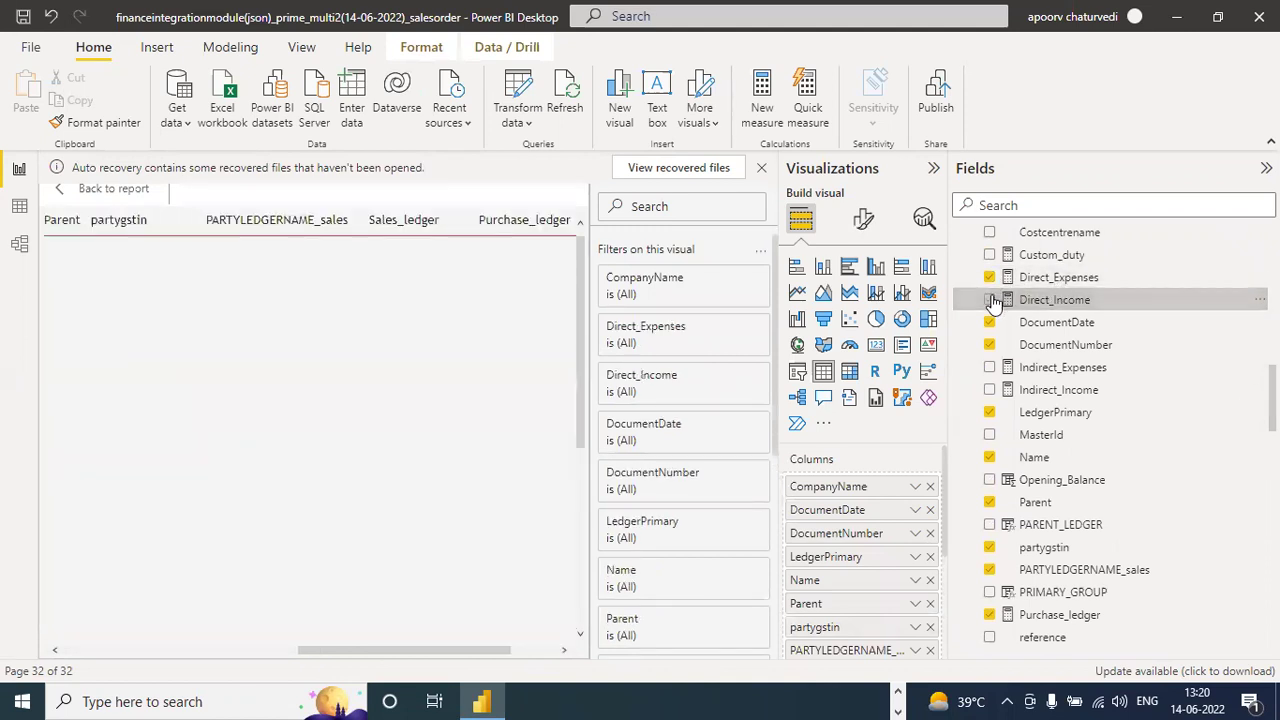
{"action": "left_click", "coordinate": [533, 652]}
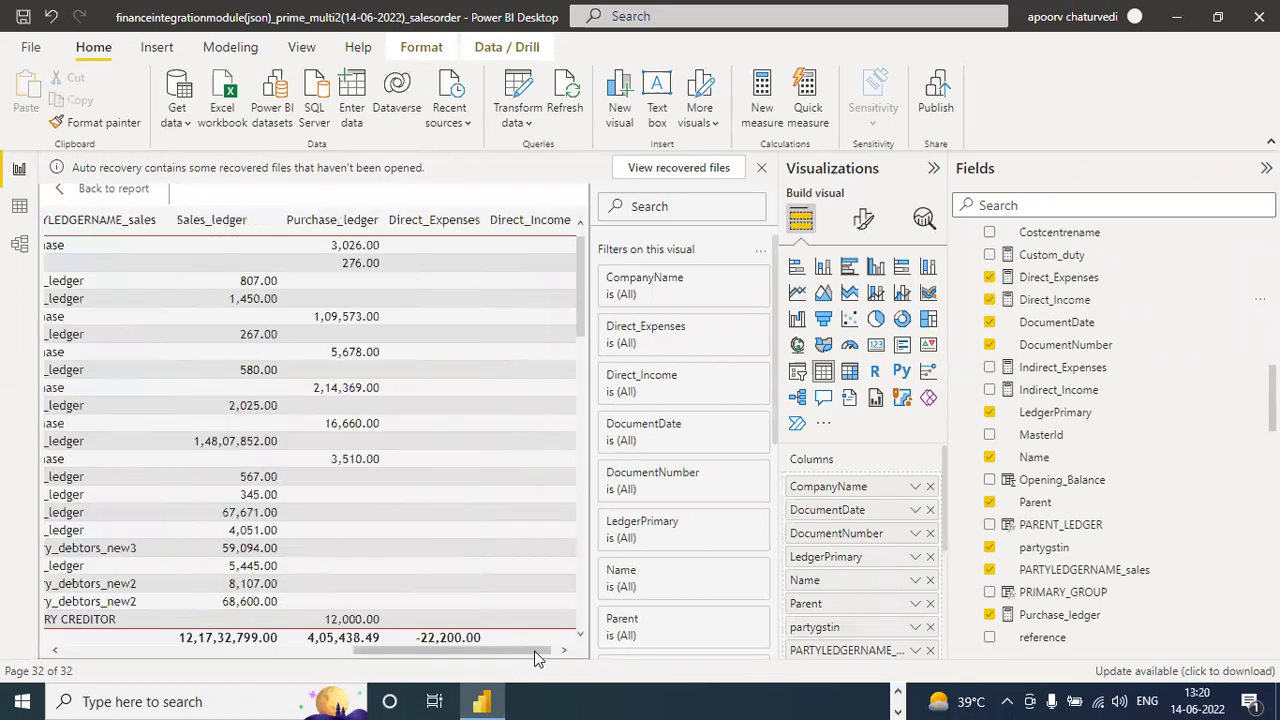
{"action": "left_click_drag", "start_coordinate": [577, 281], "coordinate": [586, 532]}
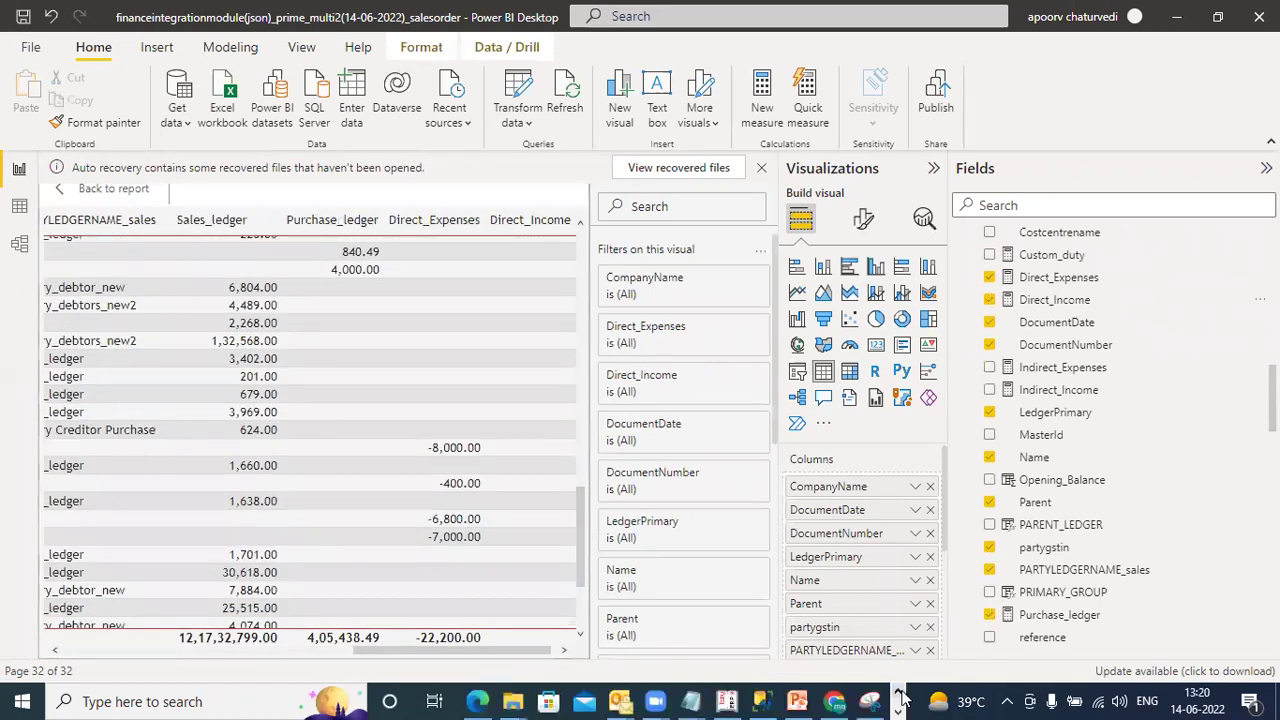
Switch to Tally.ERP 9 and go back from Account Books to the Display Menu.
{"action": "left_click", "coordinate": [735, 701]}
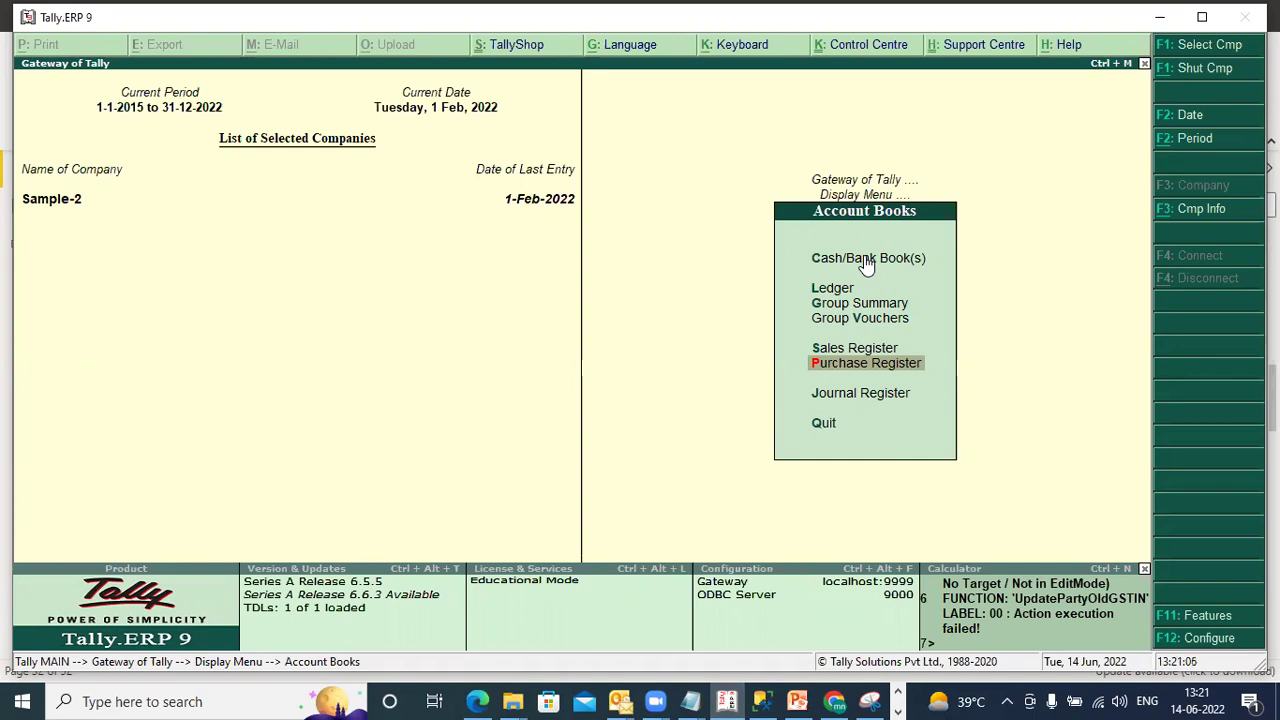
{"action": "left_click", "coordinate": [898, 710]}
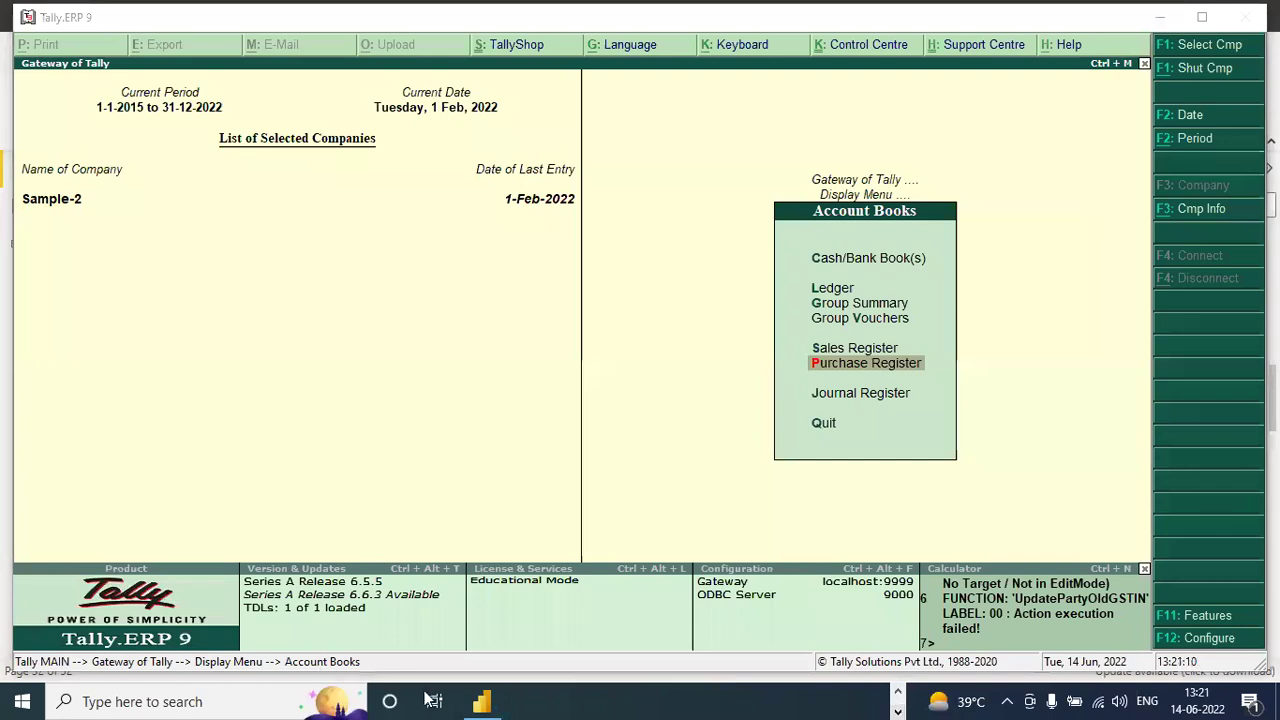
{"action": "left_click", "coordinate": [481, 701]}
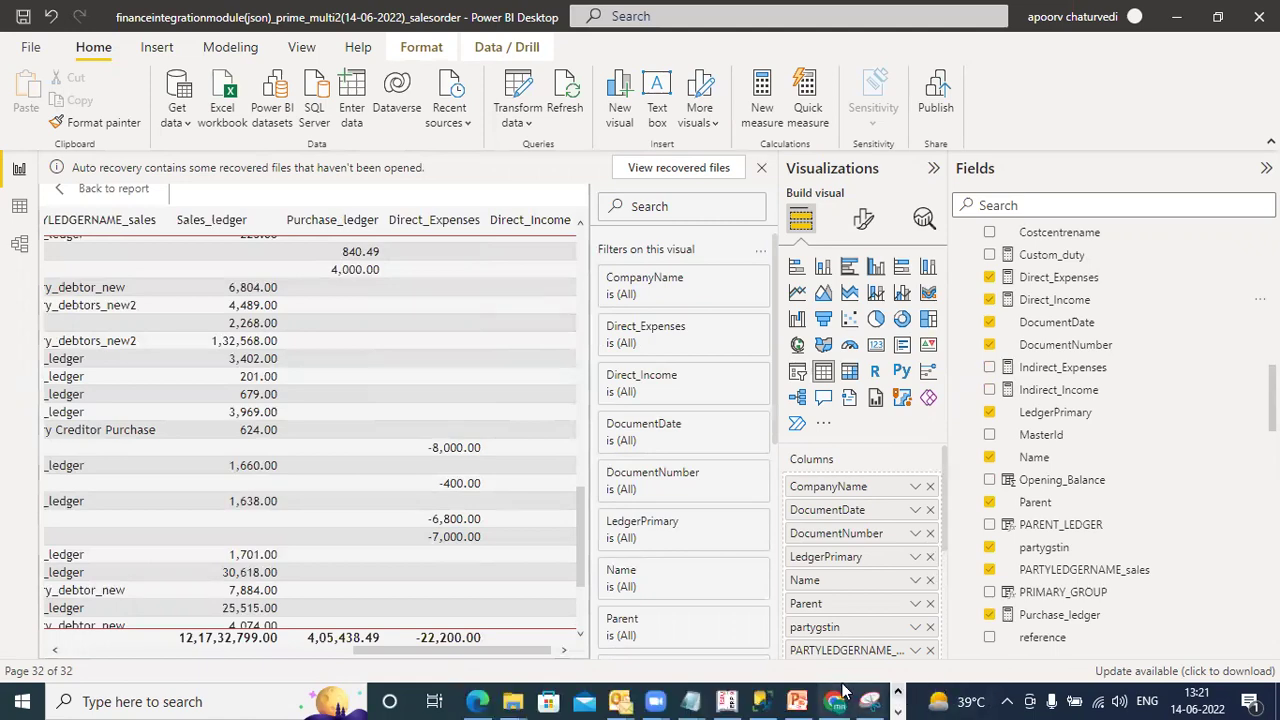
{"action": "left_click", "coordinate": [727, 701]}
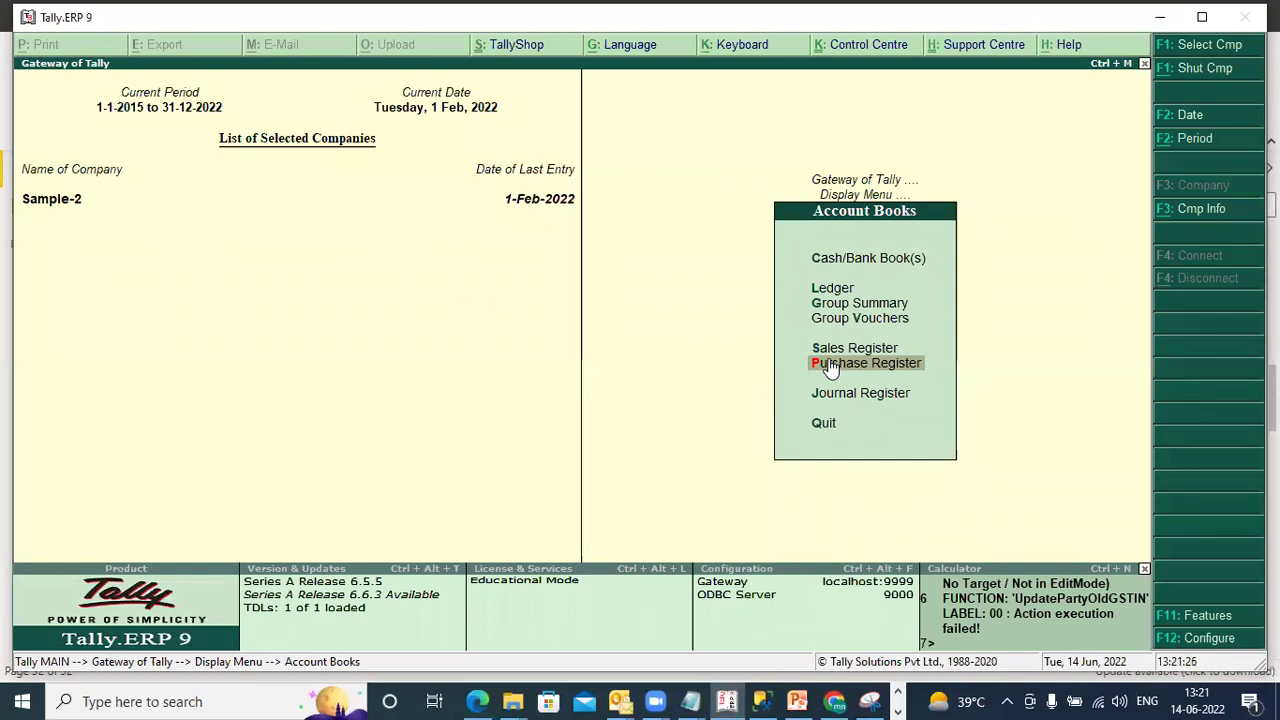
{"action": "left_click", "coordinate": [818, 424]}
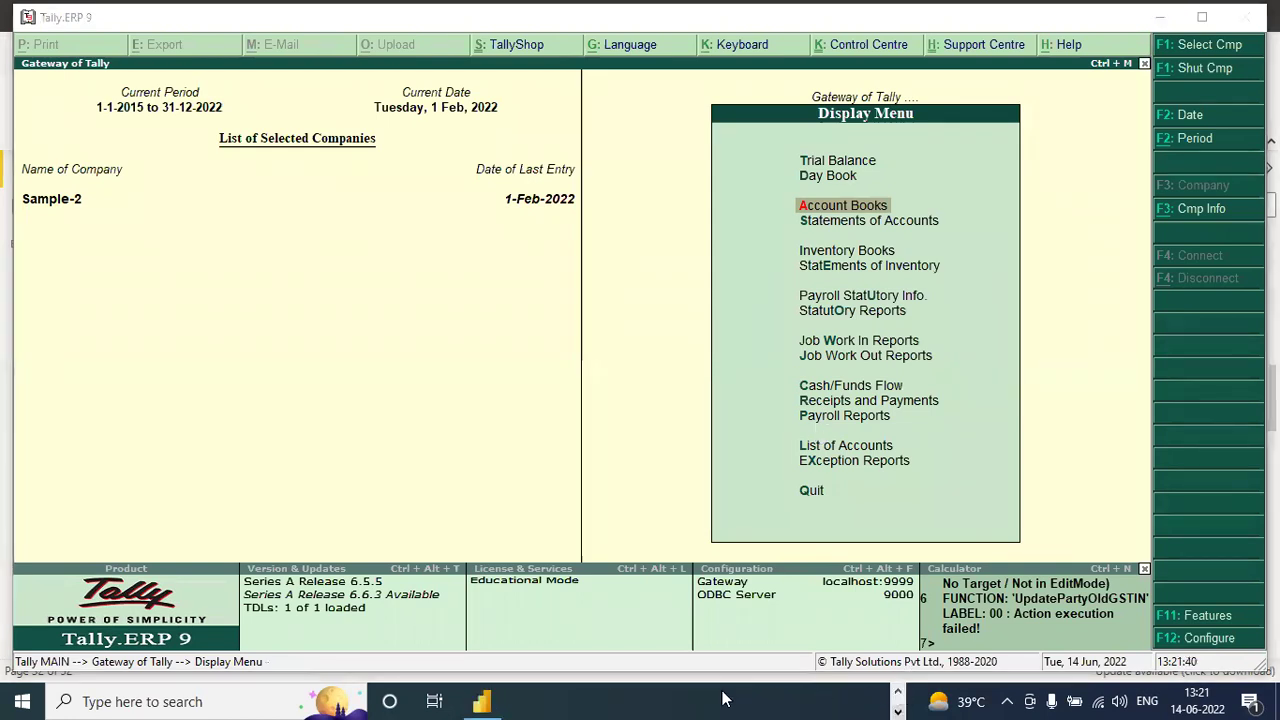
Switch back to Power BI Desktop, collapse the Visualizations pane and return the table visual from focus mode to the report.
{"action": "left_click", "coordinate": [481, 701]}
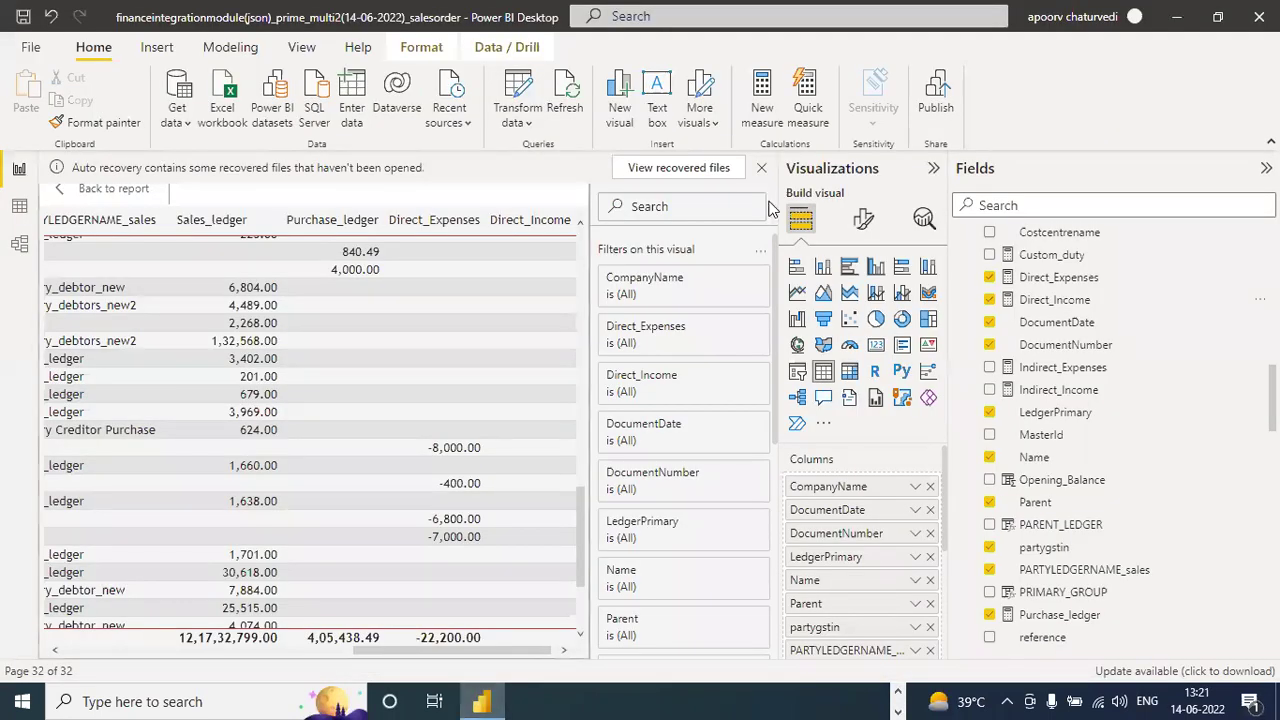
{"action": "left_click", "coordinate": [933, 168]}
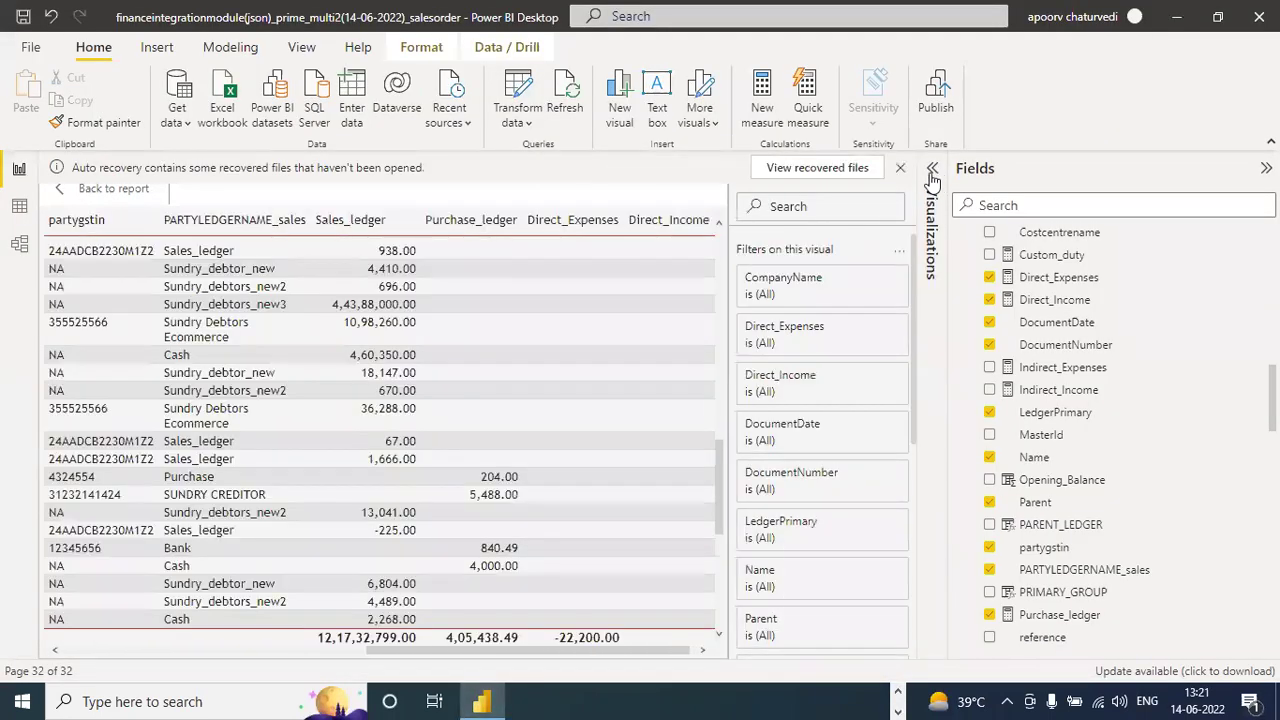
{"action": "left_click", "coordinate": [900, 168]}
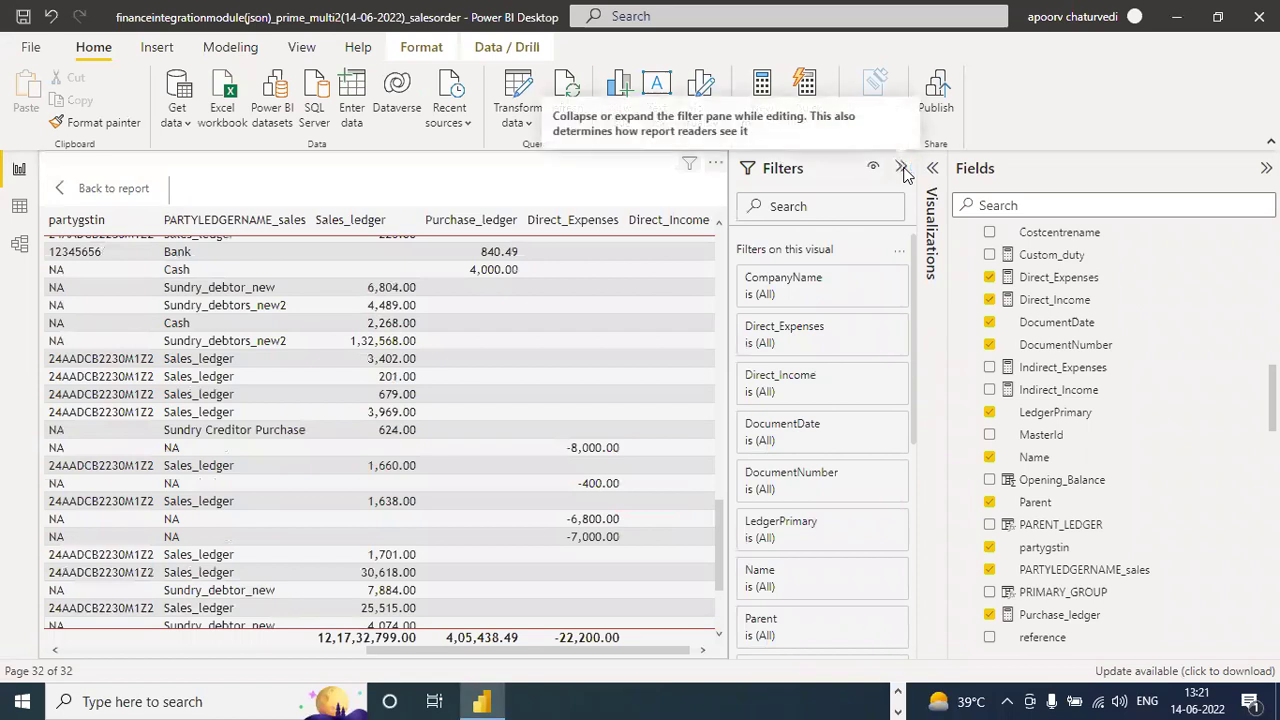
{"action": "left_click", "coordinate": [820, 410]}
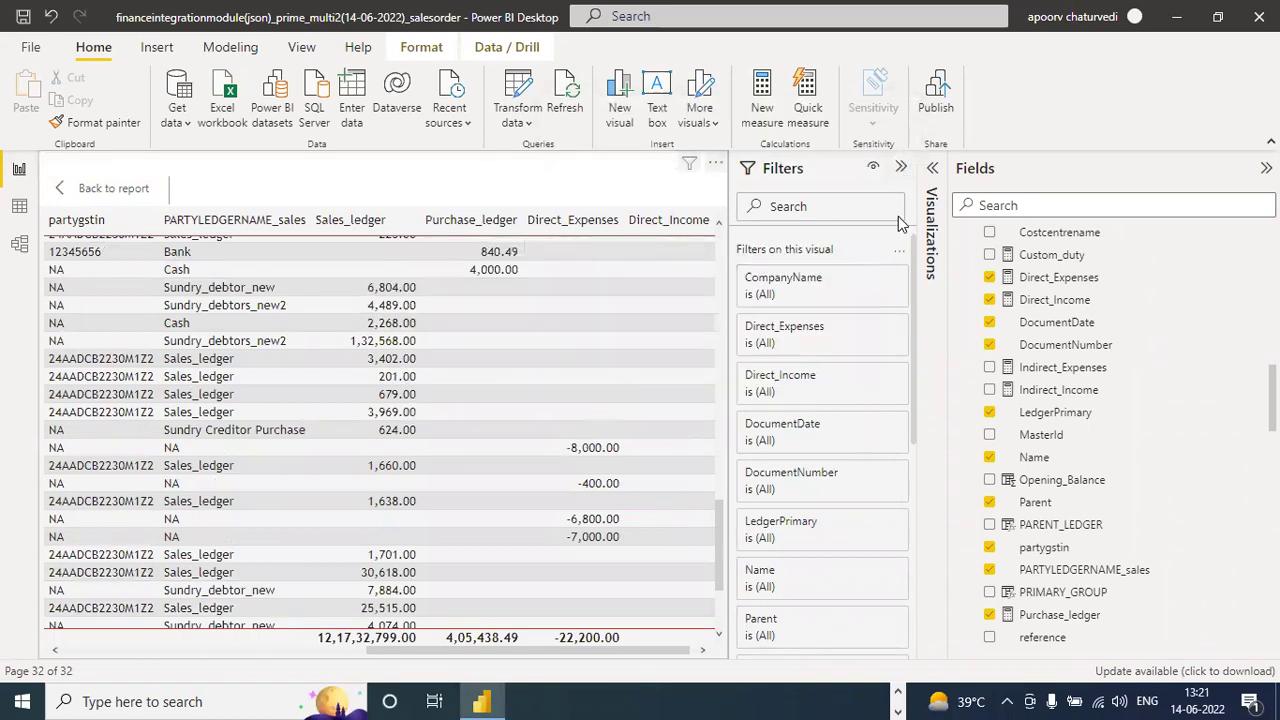
{"action": "left_click", "coordinate": [115, 190]}
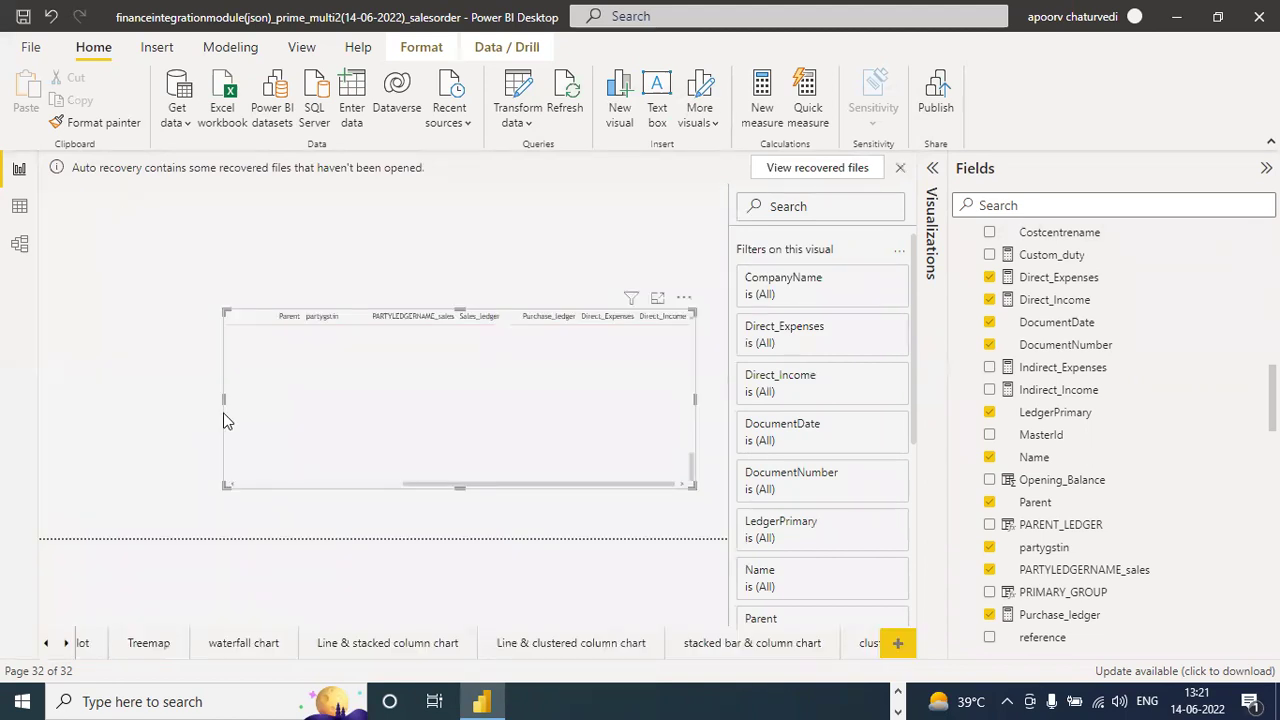
Open the heatmap report page and inspect the value of an item cell in the 2019-4 column.
{"action": "left_click", "coordinate": [45, 647]}
{"action": "left_click", "coordinate": [45, 645]}
{"action": "left_click", "coordinate": [45, 645]}
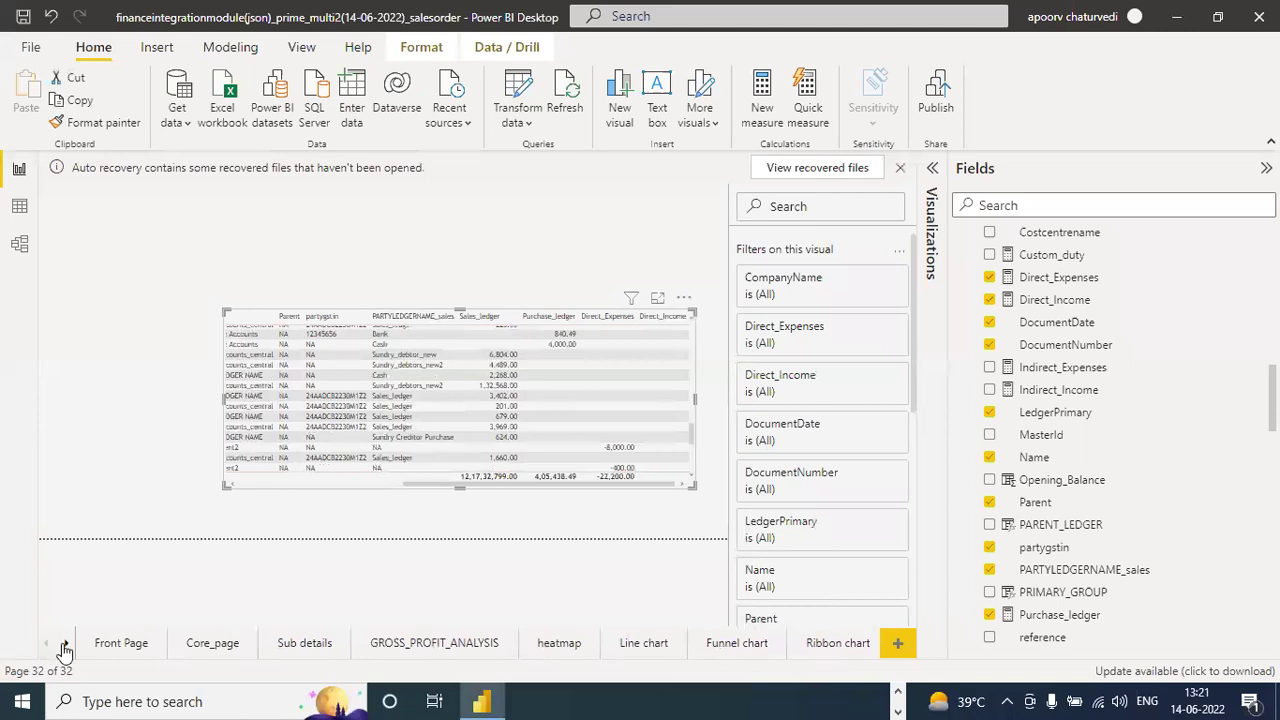
{"action": "left_click", "coordinate": [64, 647]}
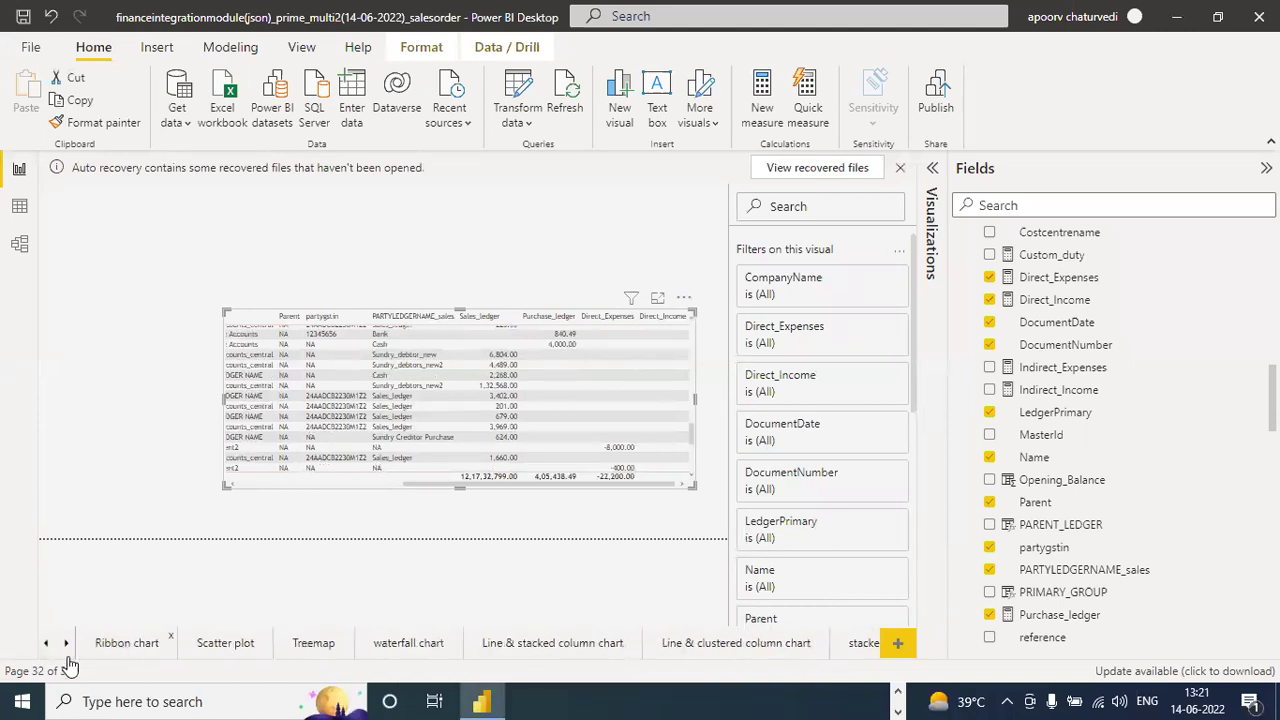
{"action": "left_click", "coordinate": [45, 645]}
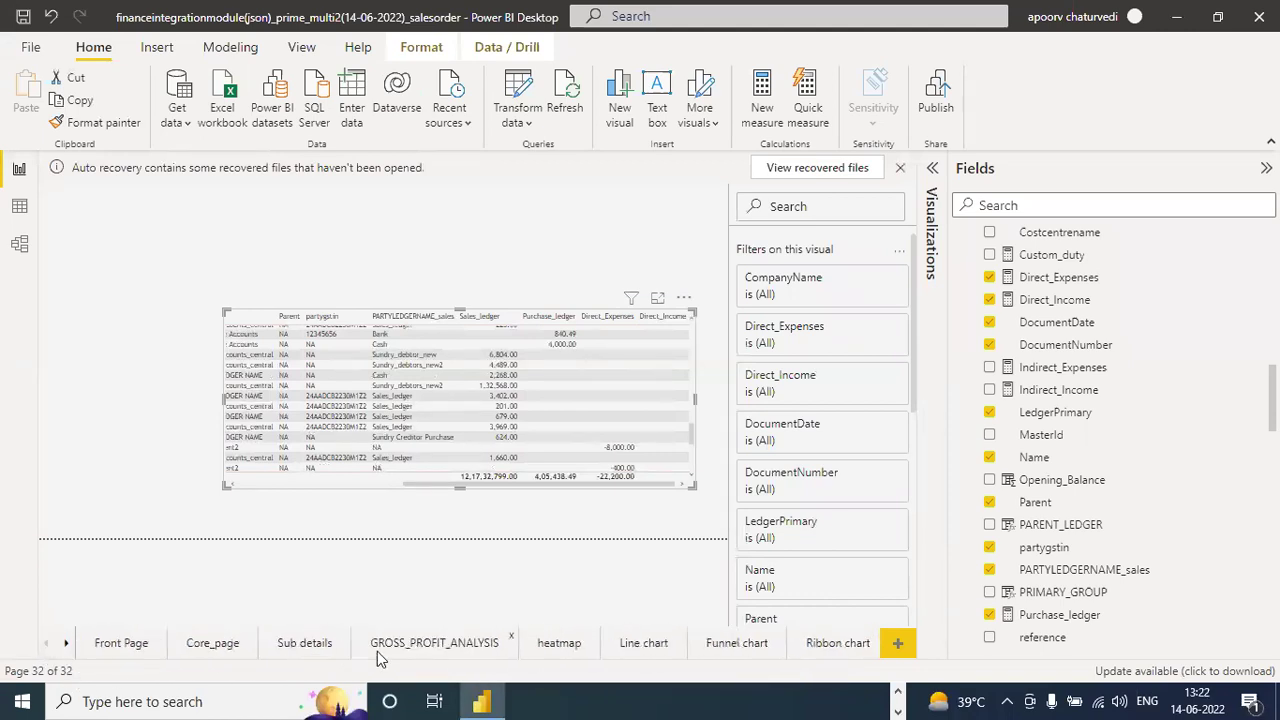
{"action": "left_click", "coordinate": [545, 643]}
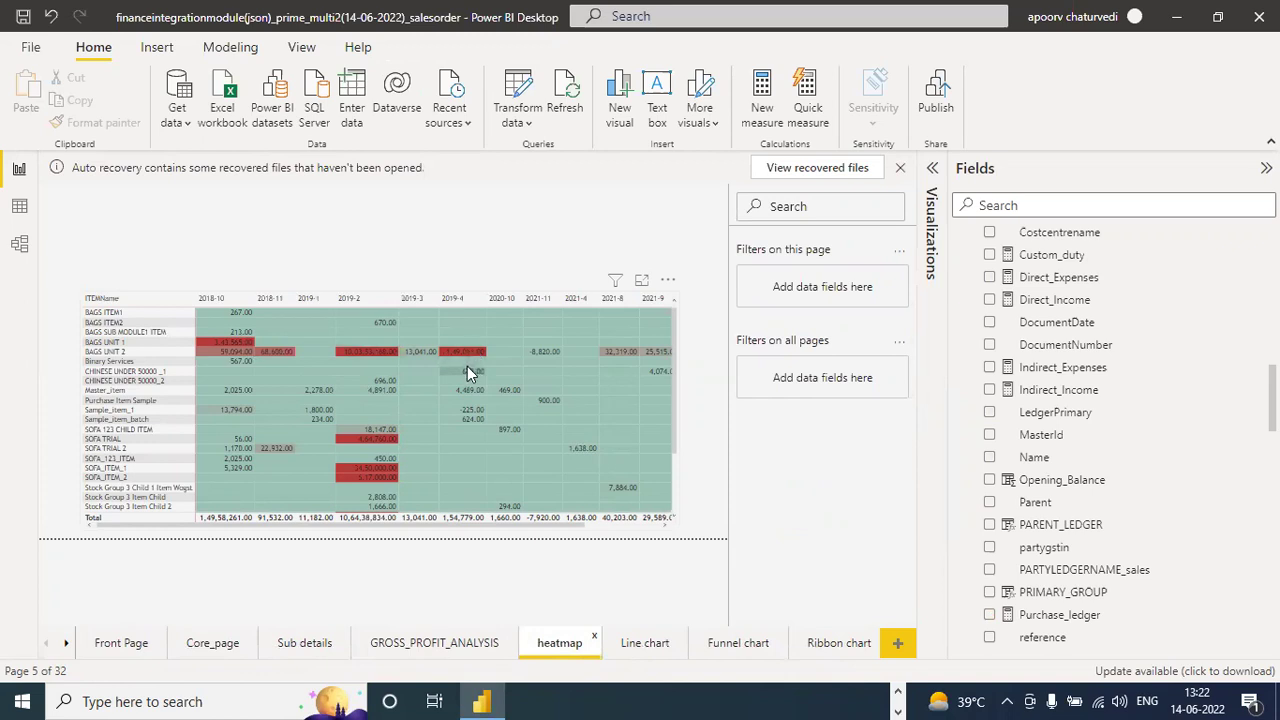
{"action": "mouse_move", "coordinate": [467, 366]}
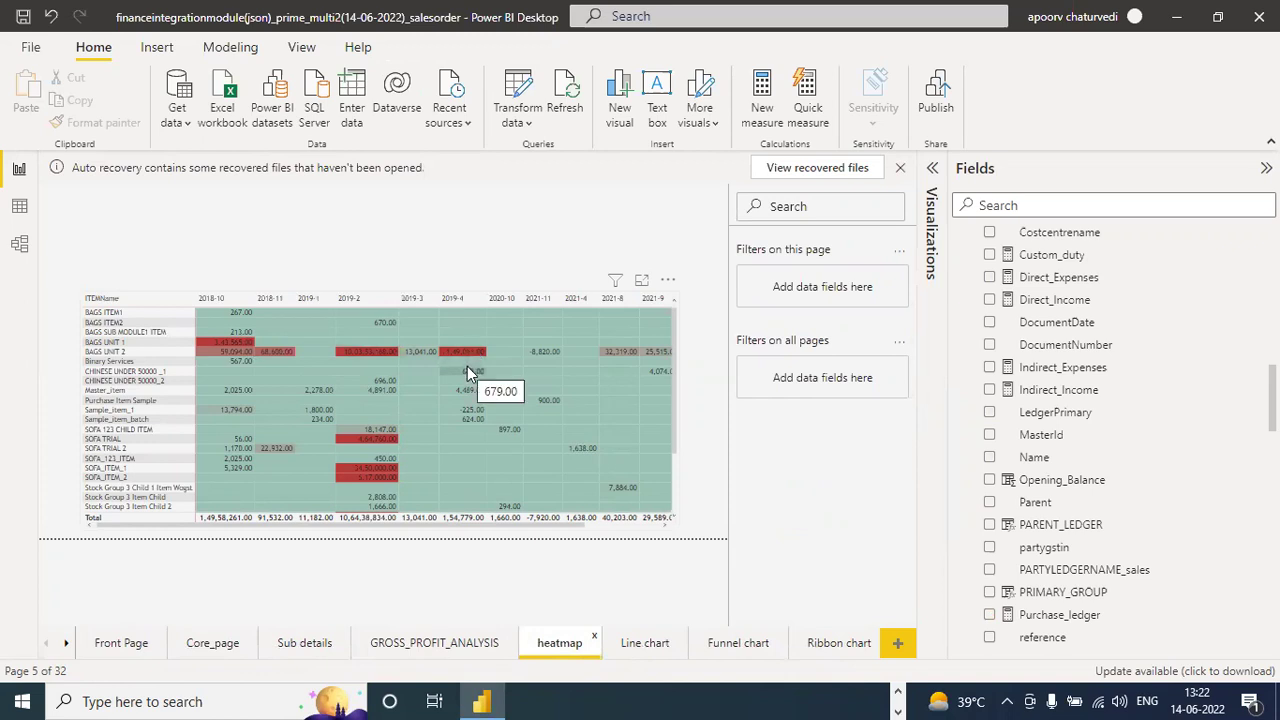
Open the Line chart page and try to drill up the Sales_Value by Month and STOCKGROUP chart.
{"action": "left_click", "coordinate": [644, 645]}
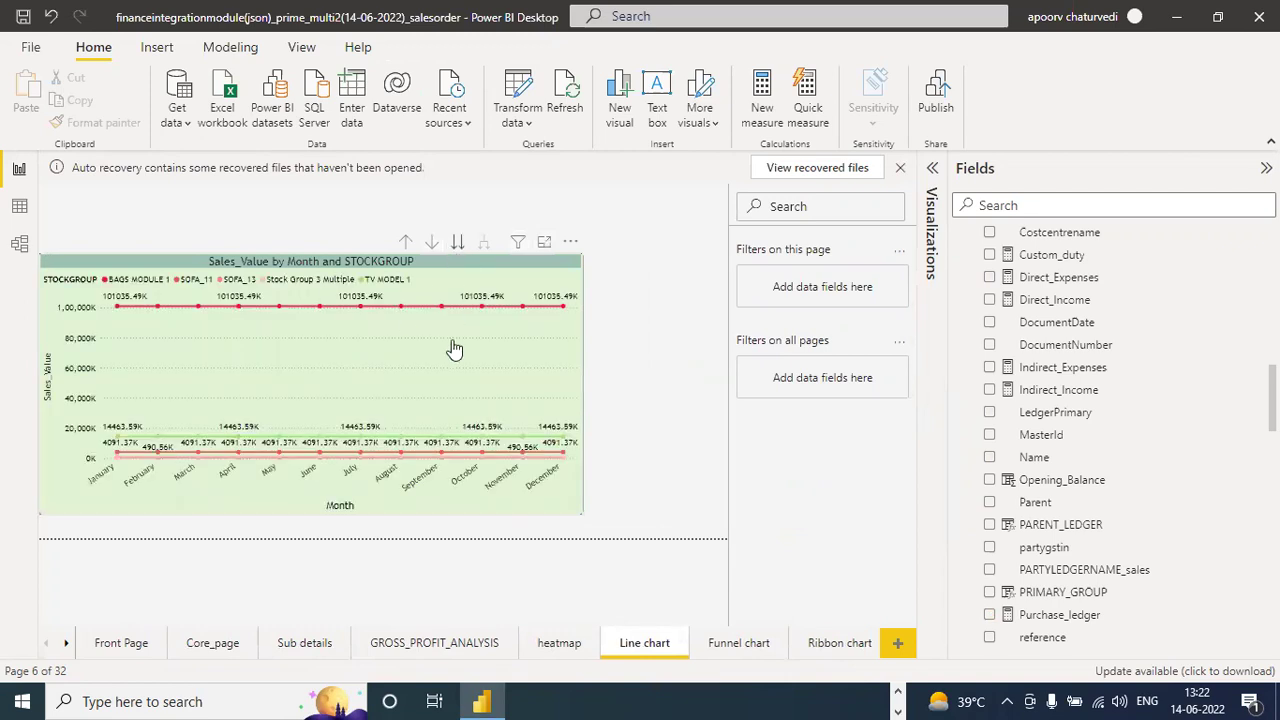
{"action": "left_click", "coordinate": [452, 346]}
{"action": "left_click", "coordinate": [405, 245]}
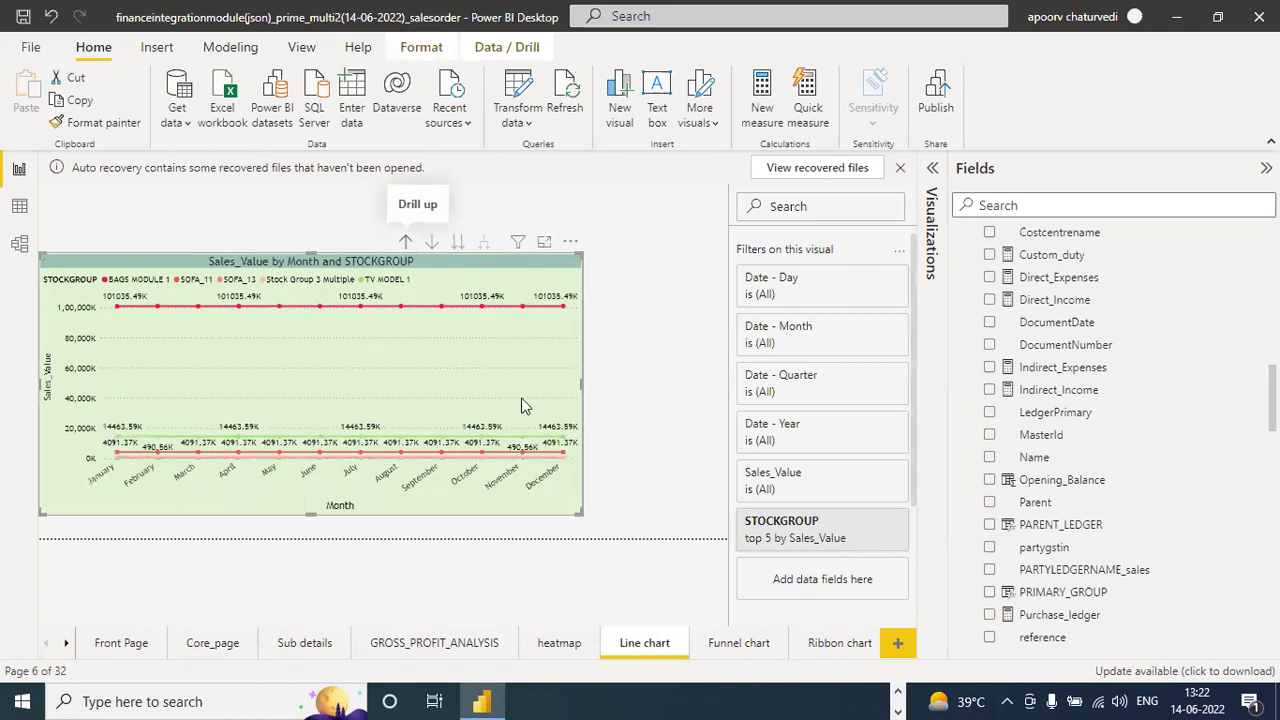
View the Funnel chart page and the Ribbon chart page, inspecting the ribbon chart's Qtr 1 and Qtr 2 sales values.
{"action": "left_click", "coordinate": [733, 647]}
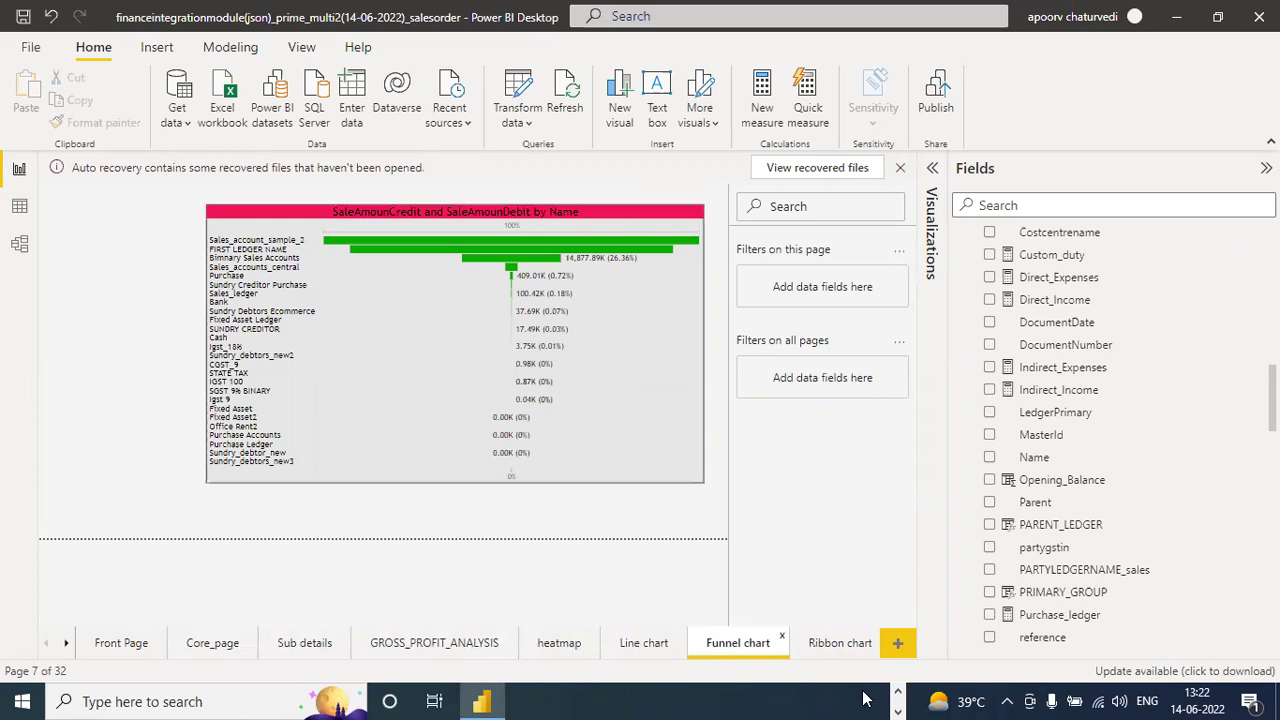
{"action": "left_click", "coordinate": [812, 643]}
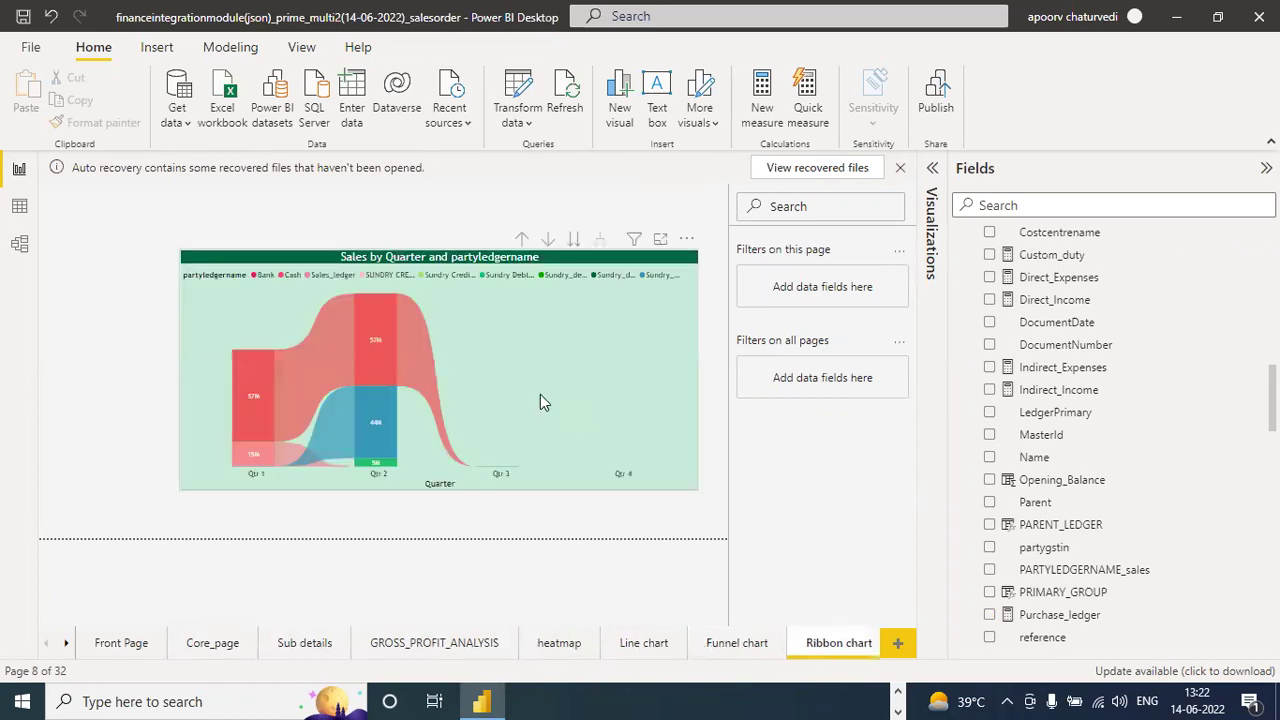
{"action": "mouse_move", "coordinate": [250, 465]}
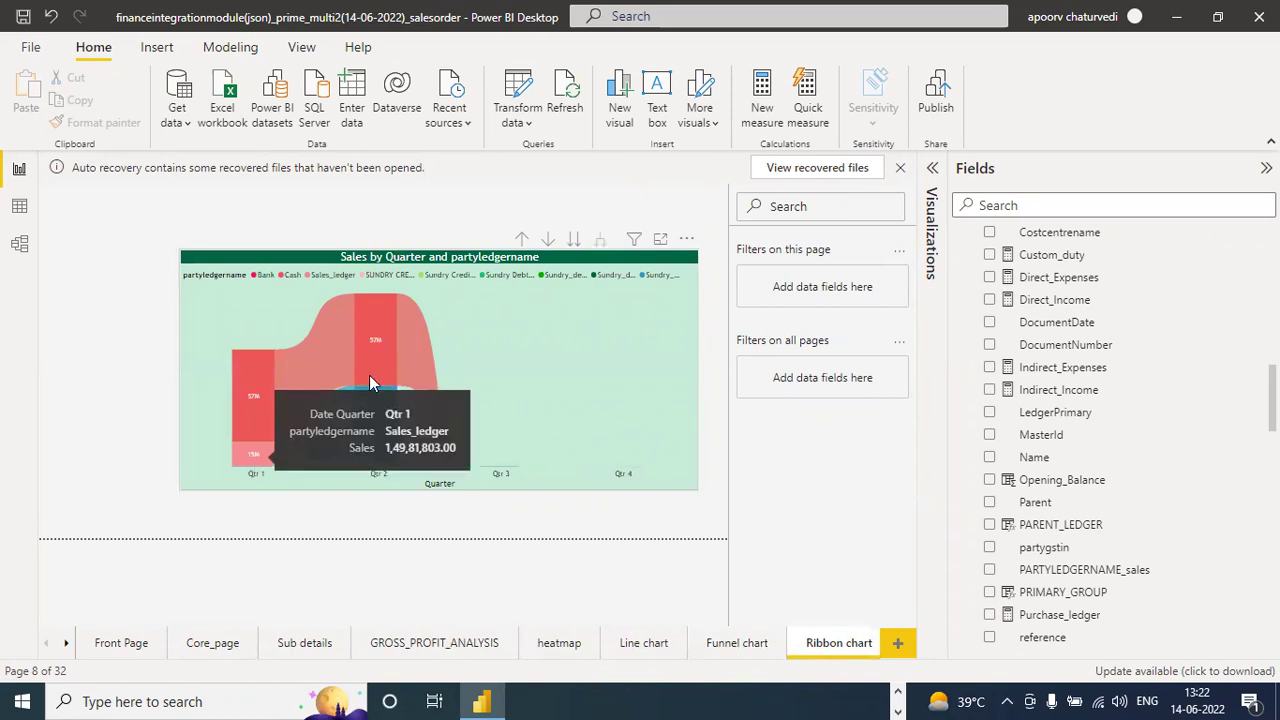
{"action": "mouse_move", "coordinate": [390, 352]}
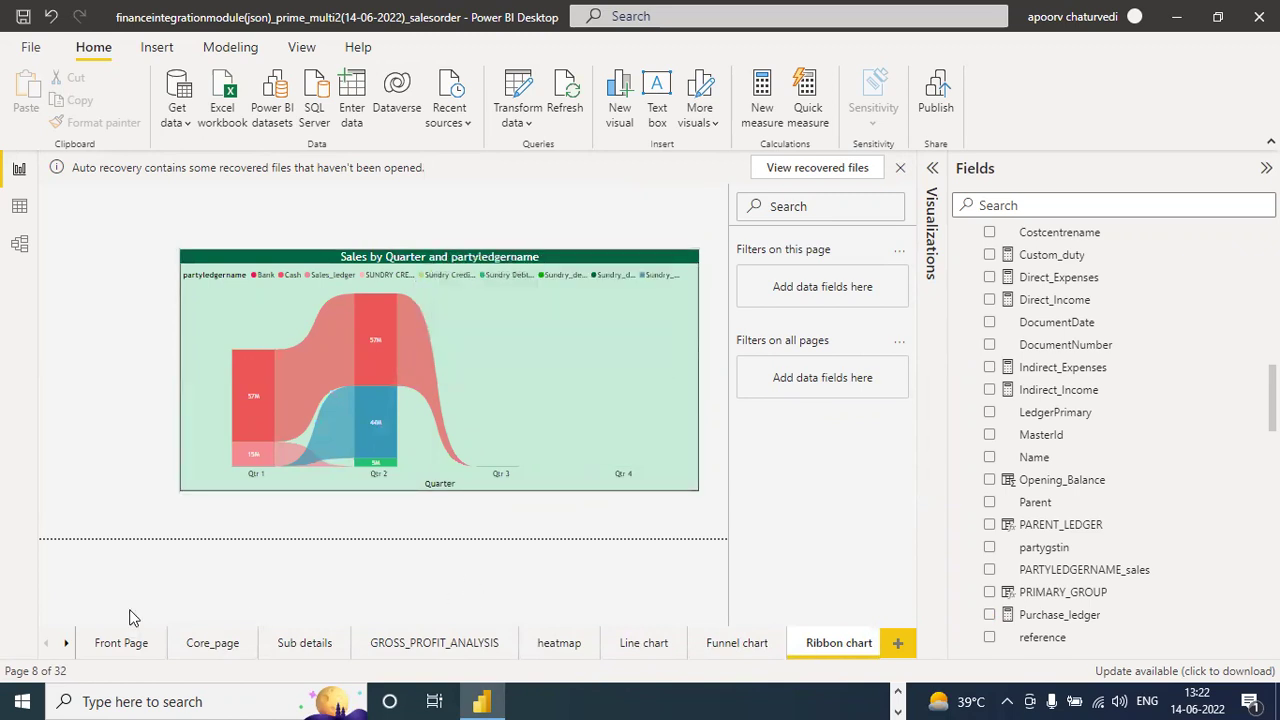
Open the Scatter plot page, select its chart and review the filters applied to the visual.
{"action": "left_click", "coordinate": [67, 643]}
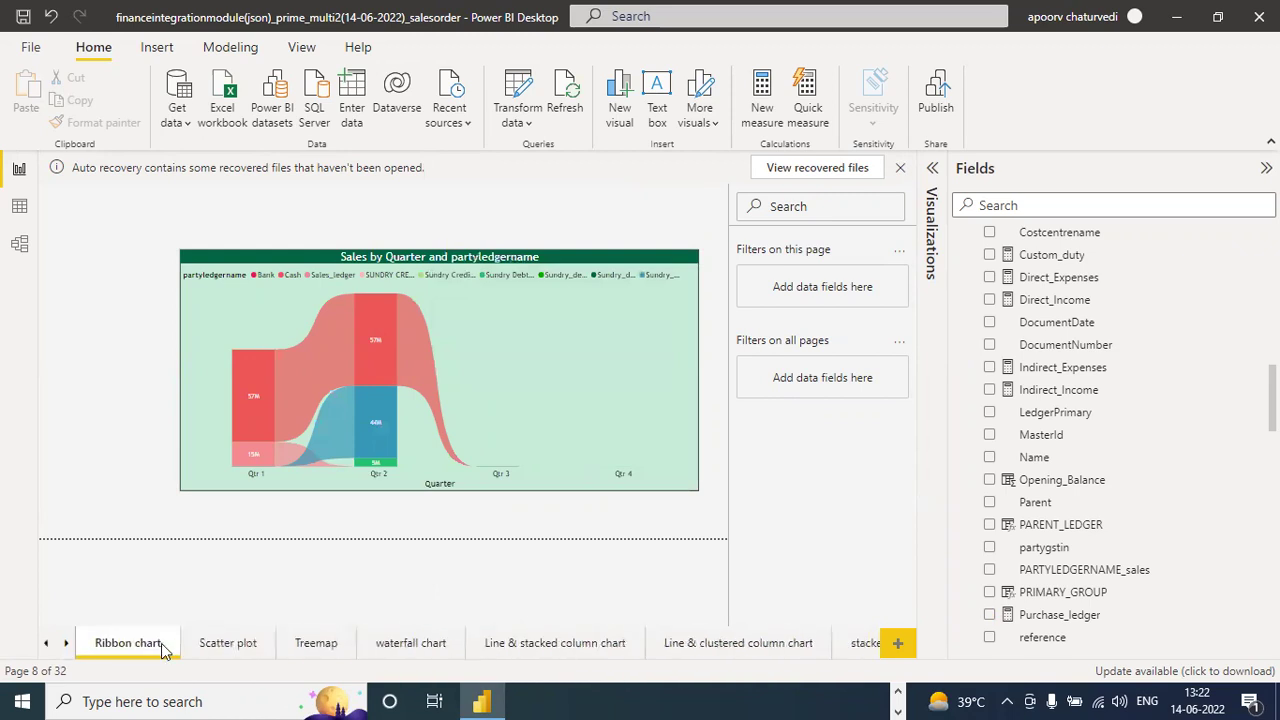
{"action": "left_click", "coordinate": [208, 645]}
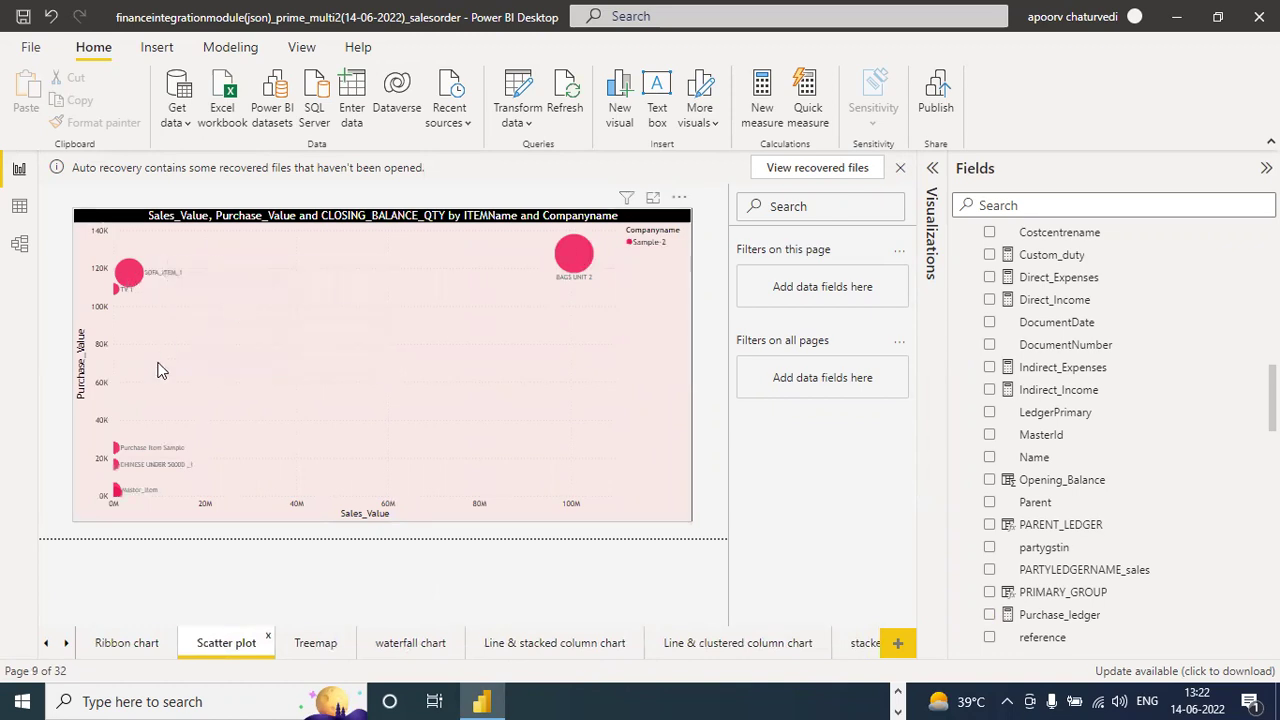
{"action": "left_click", "coordinate": [543, 460]}
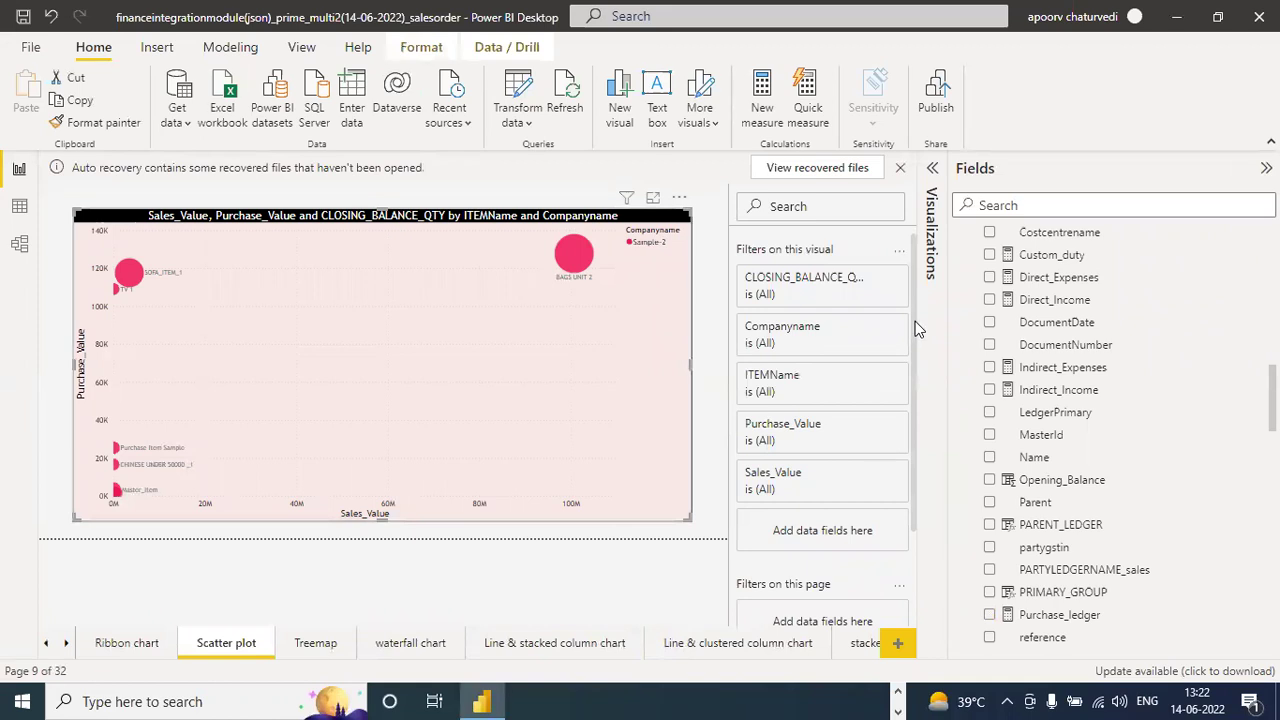
{"action": "scroll", "coordinate": [913, 403], "scroll_direction": "down", "scroll_amount": 3}
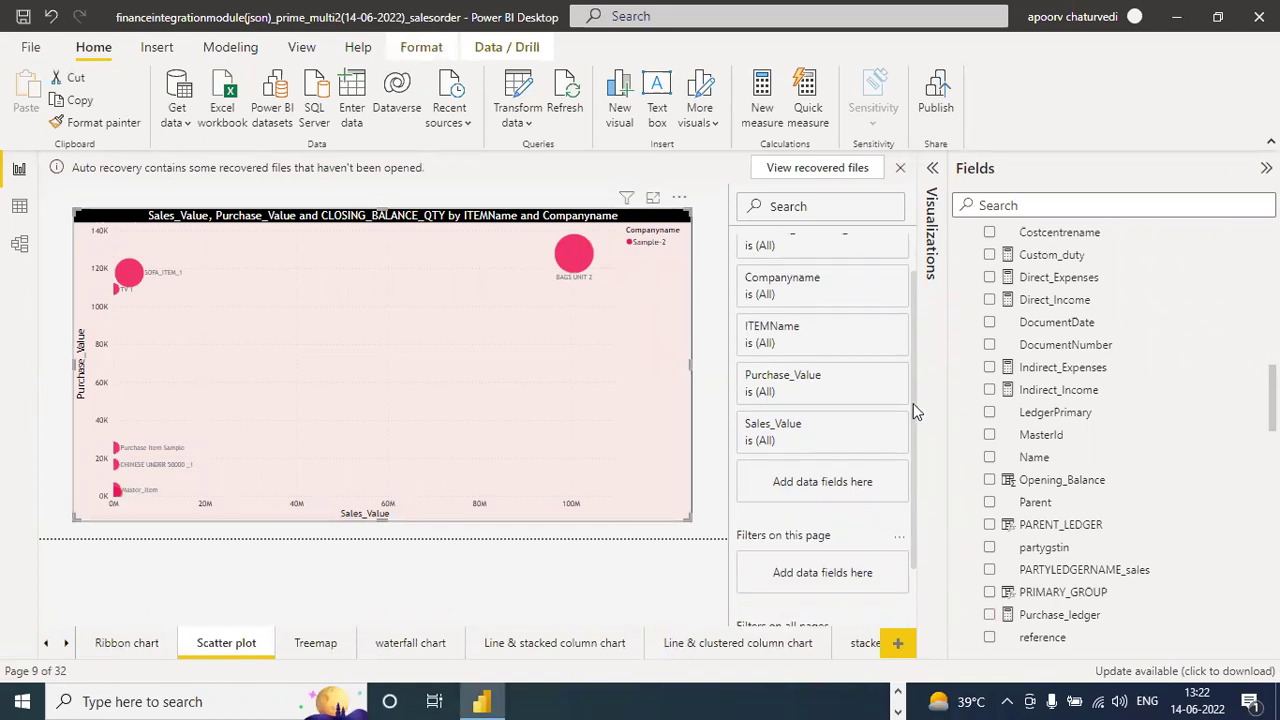
Show the scatter chart's build settings, review its axis, legend and size fields, and inspect the SOFA_ITEM_1 and BAGS UNIT 2 bubbles.
{"action": "left_click", "coordinate": [931, 172]}
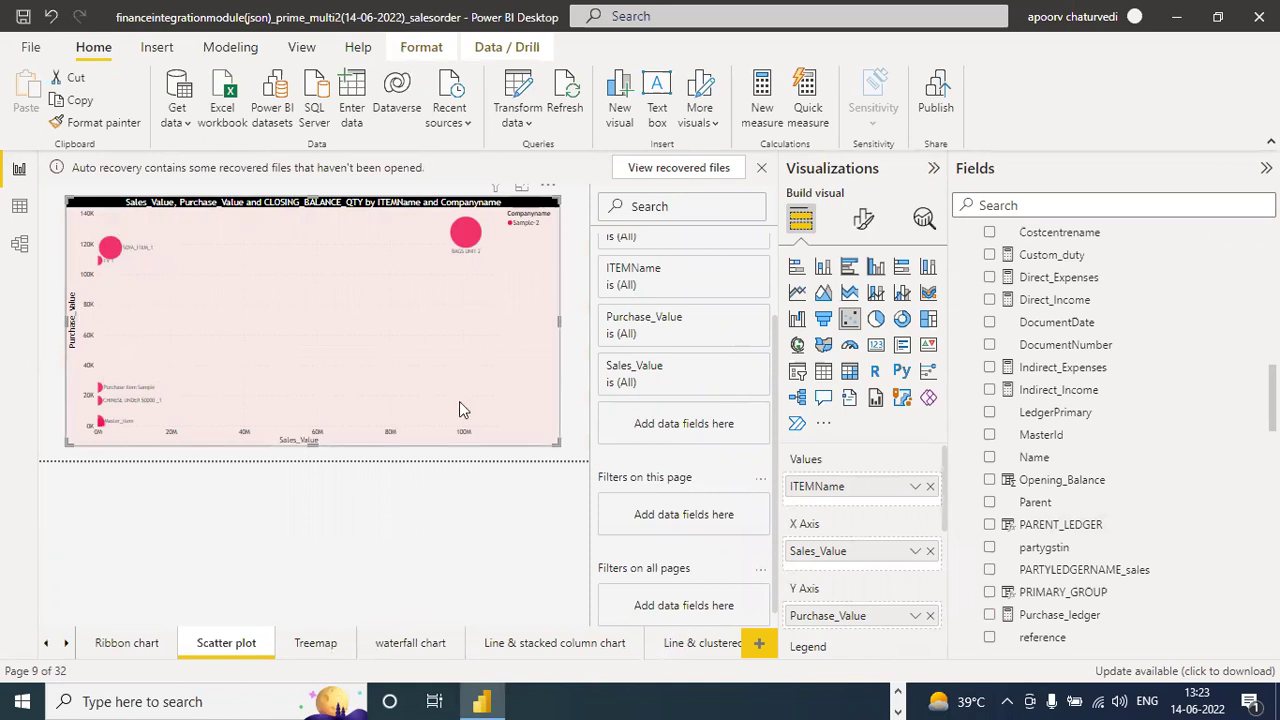
{"action": "left_click_drag", "start_coordinate": [943, 469], "coordinate": [943, 497]}
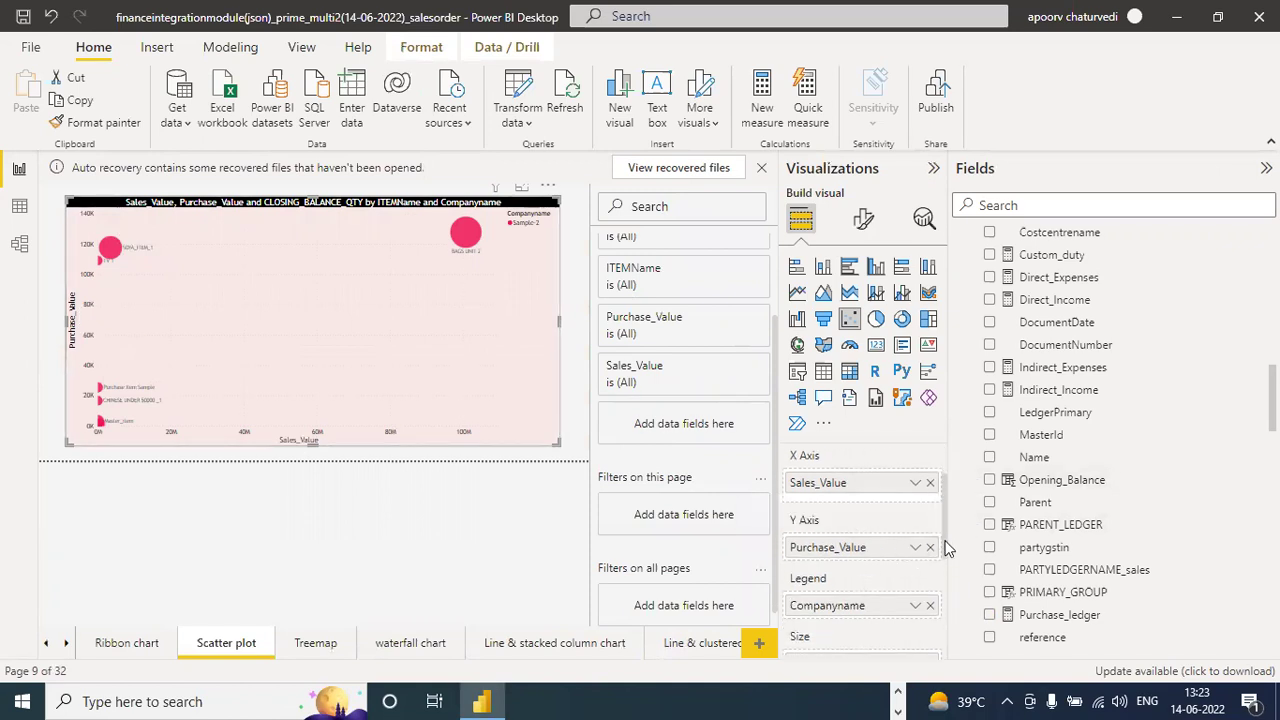
{"action": "scroll", "coordinate": [930, 570], "scroll_direction": "down", "scroll_amount": 2}
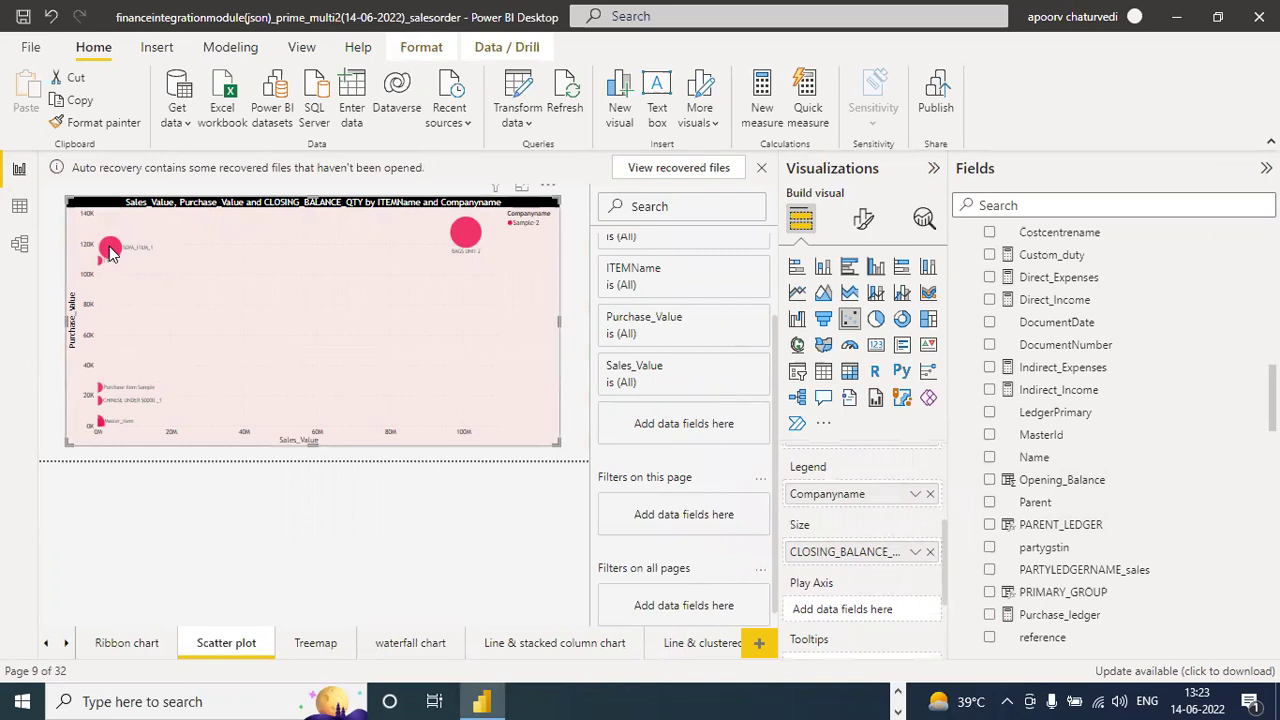
{"action": "mouse_move", "coordinate": [110, 252]}
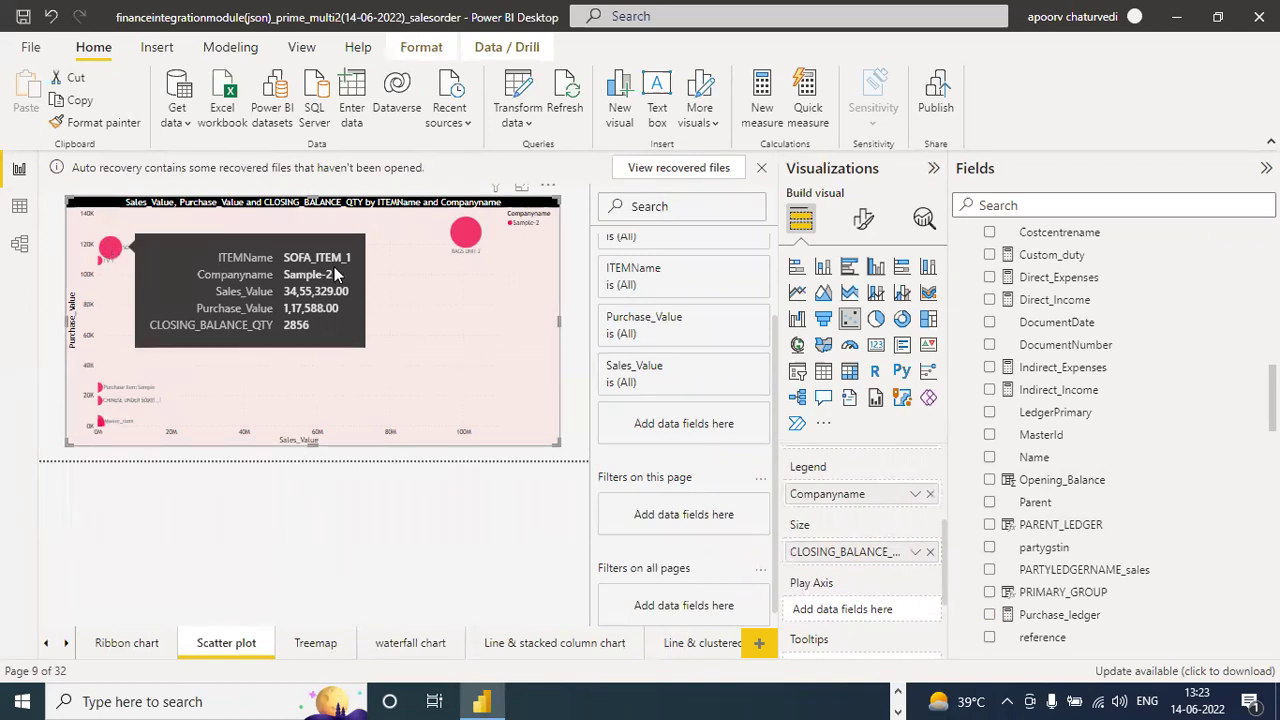
{"action": "mouse_move", "coordinate": [462, 238]}
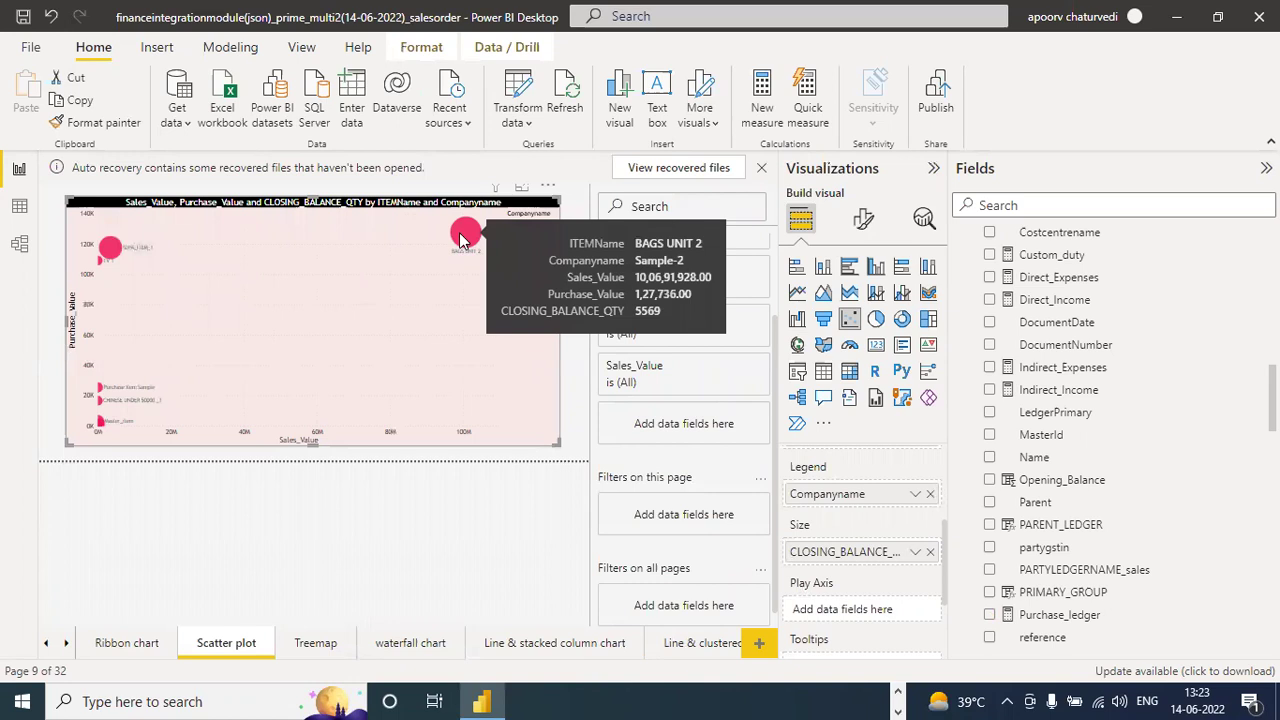
View the Treemap, waterfall chart, Line & stacked column chart and Line & clustered column chart pages in turn.
{"action": "left_click", "coordinate": [298, 645]}
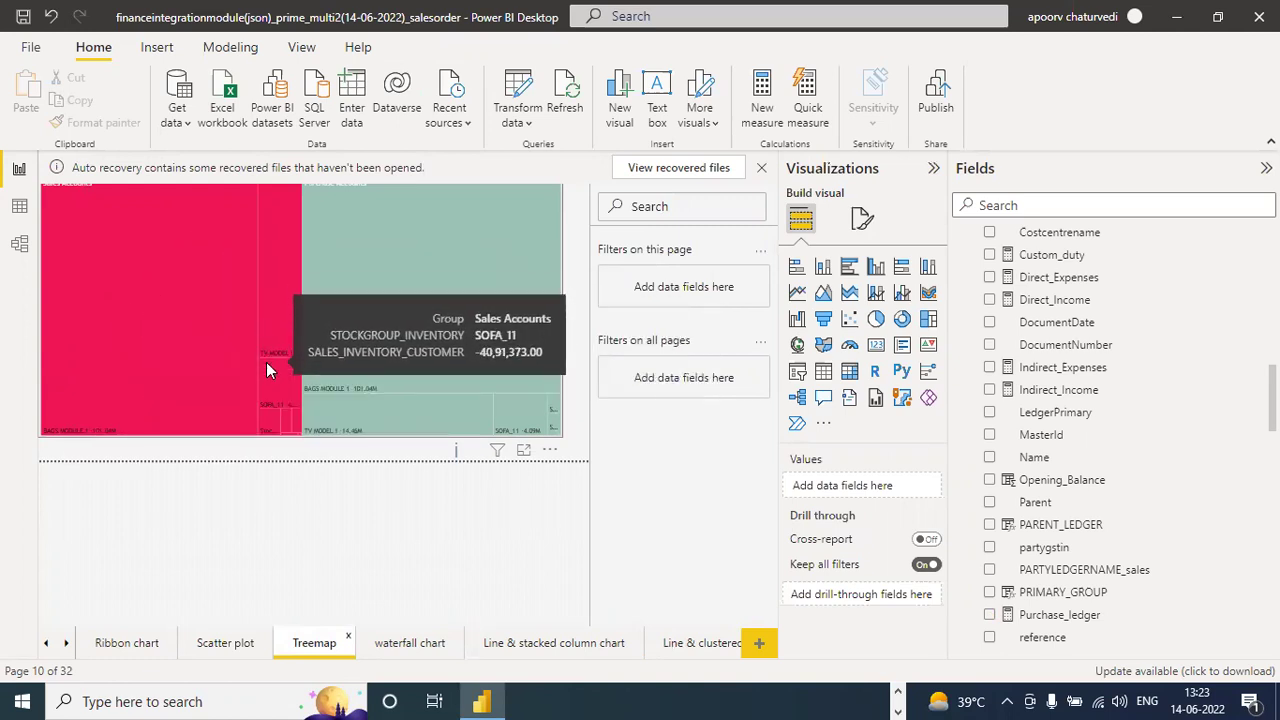
{"action": "left_click", "coordinate": [397, 647]}
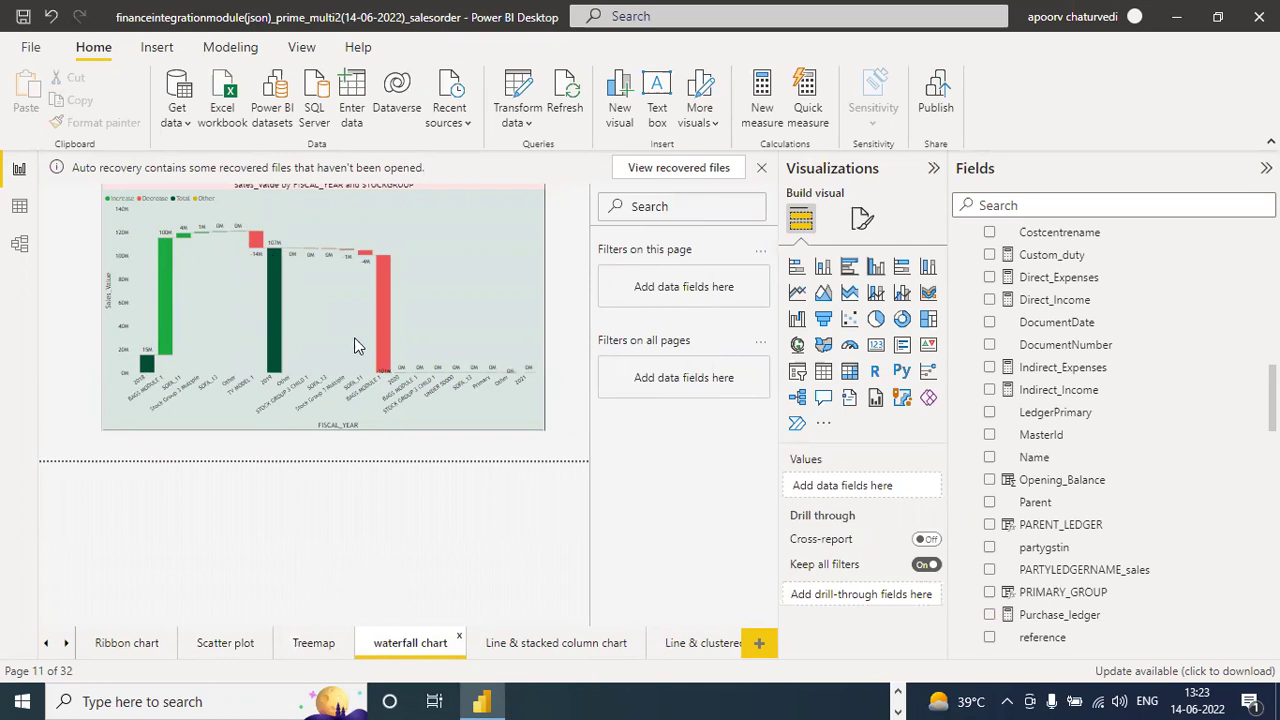
{"action": "left_click", "coordinate": [503, 645]}
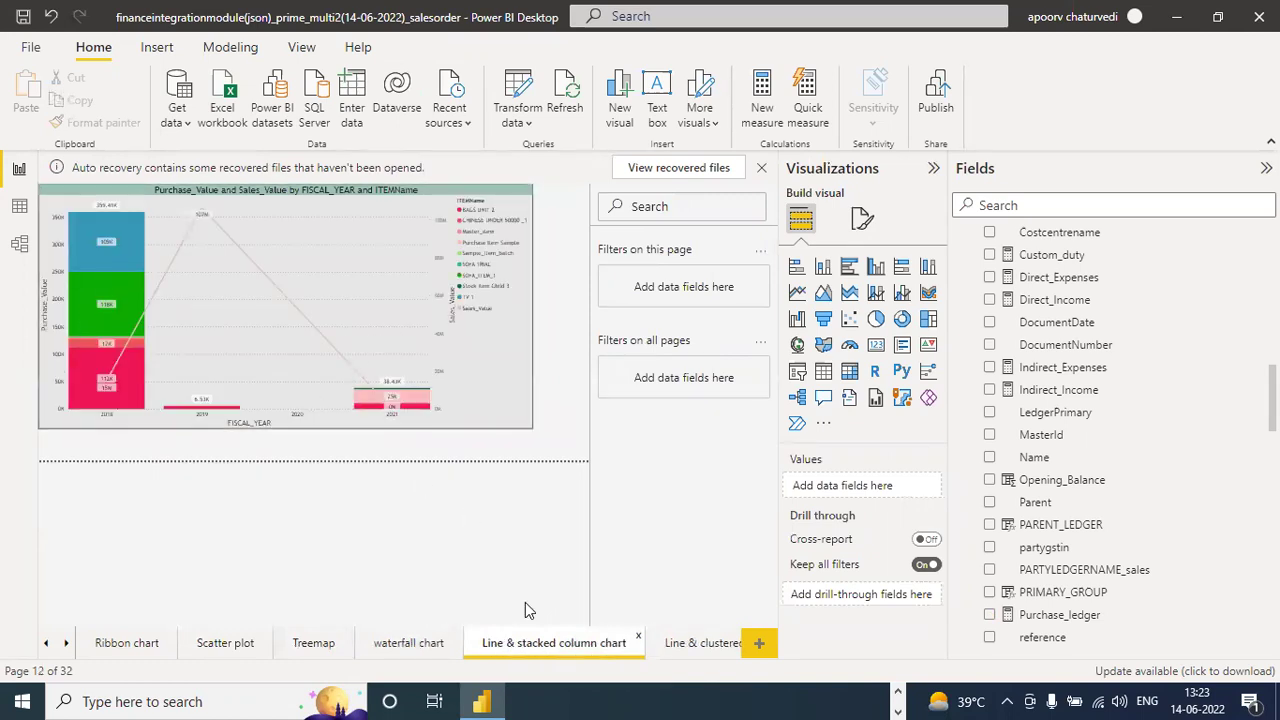
{"action": "left_click", "coordinate": [703, 645]}
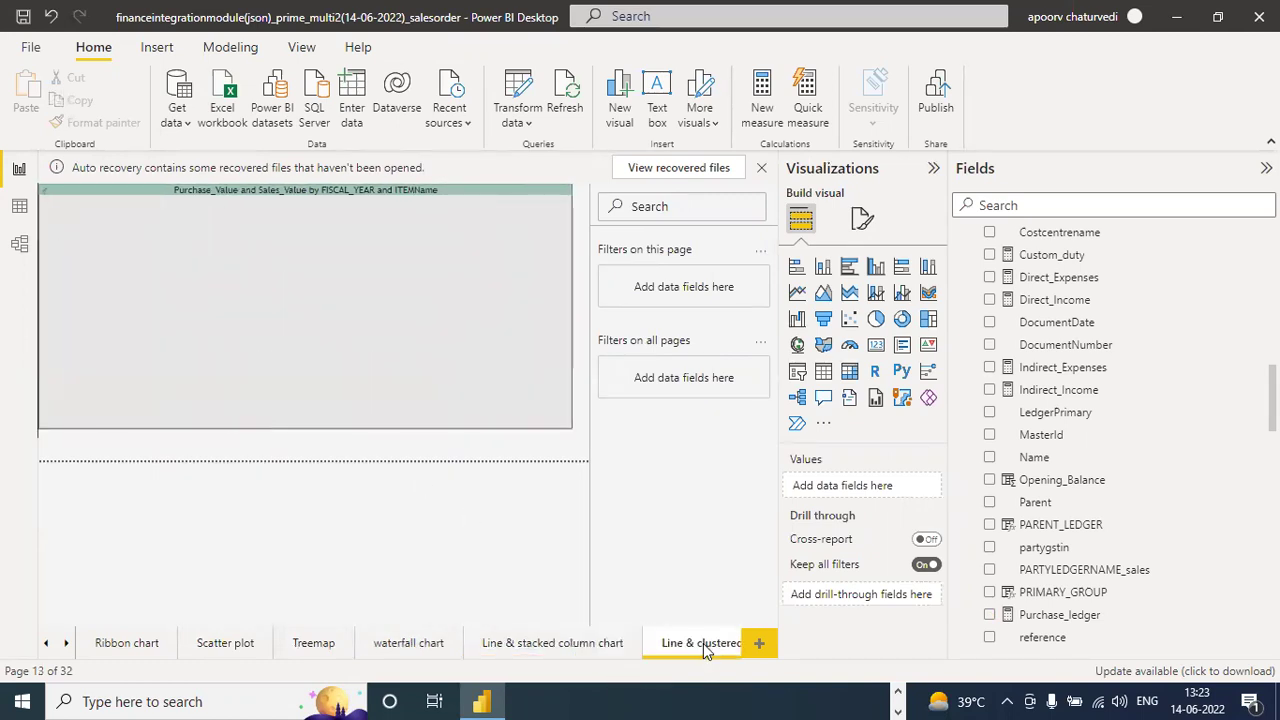
Browse past the stacked and clustered bar chart pages and open the cards & donut chart page.
{"action": "left_click", "coordinate": [67, 645]}
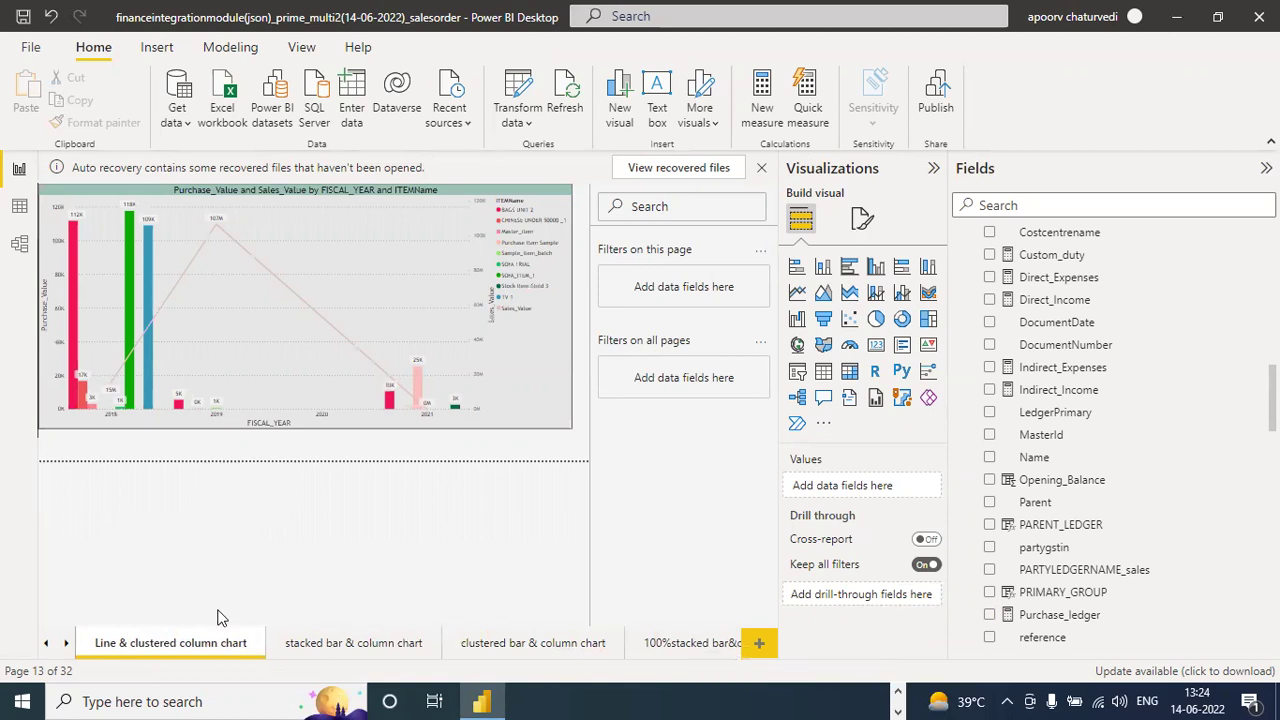
{"action": "left_click", "coordinate": [67, 645]}
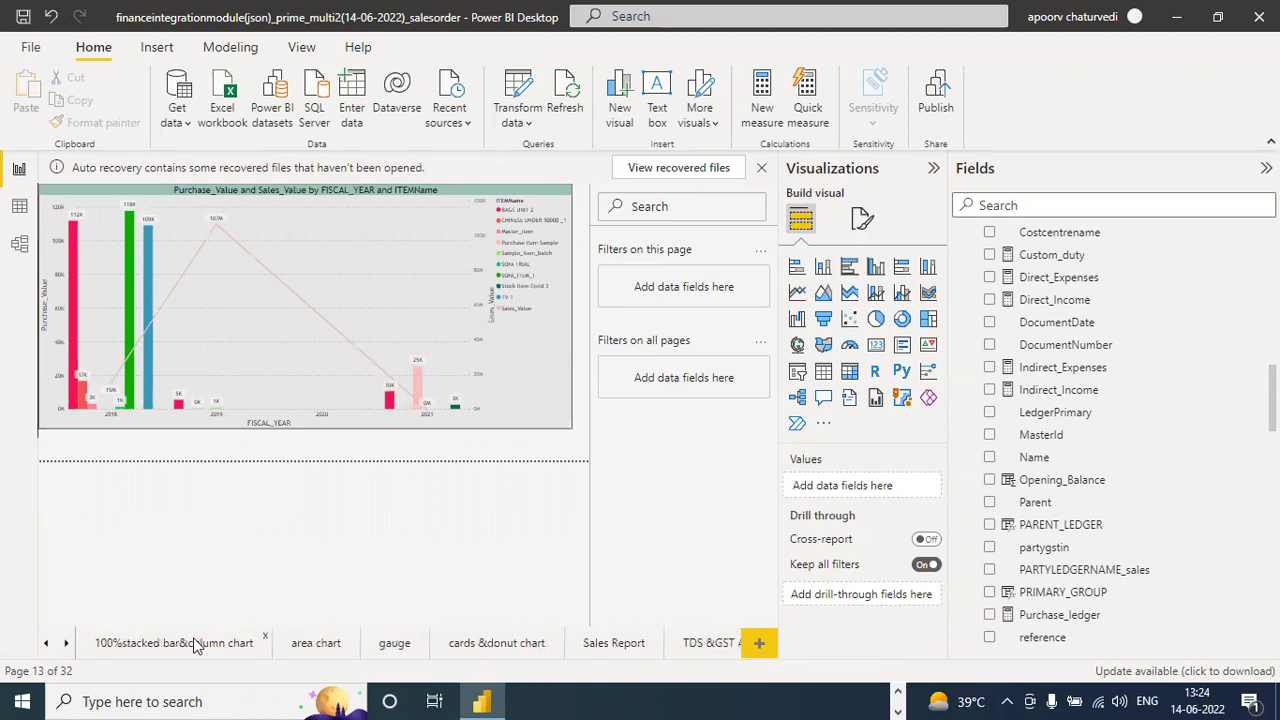
{"action": "left_click", "coordinate": [500, 645]}
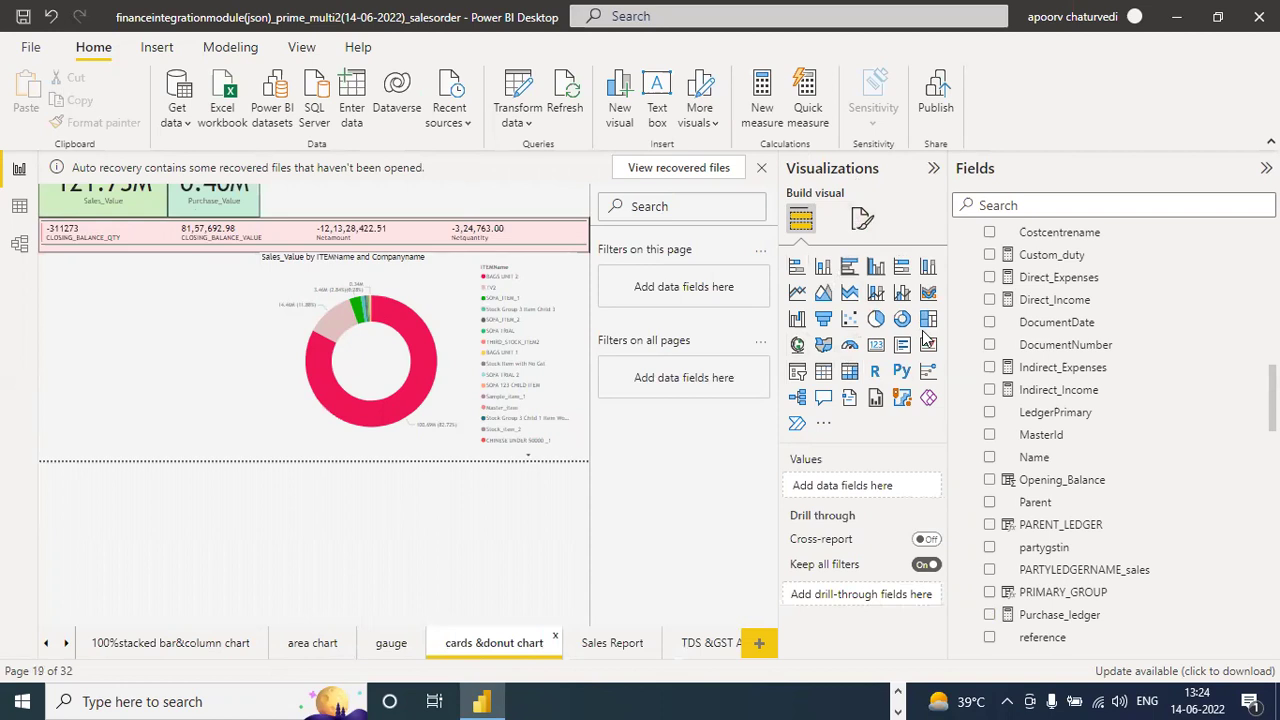
Examine the data model's list of tables, selecting Date_dimension, Ledger_view and Stockitem_view along the way.
{"action": "scroll", "coordinate": [1110, 430], "scroll_direction": "up", "scroll_amount": 5}
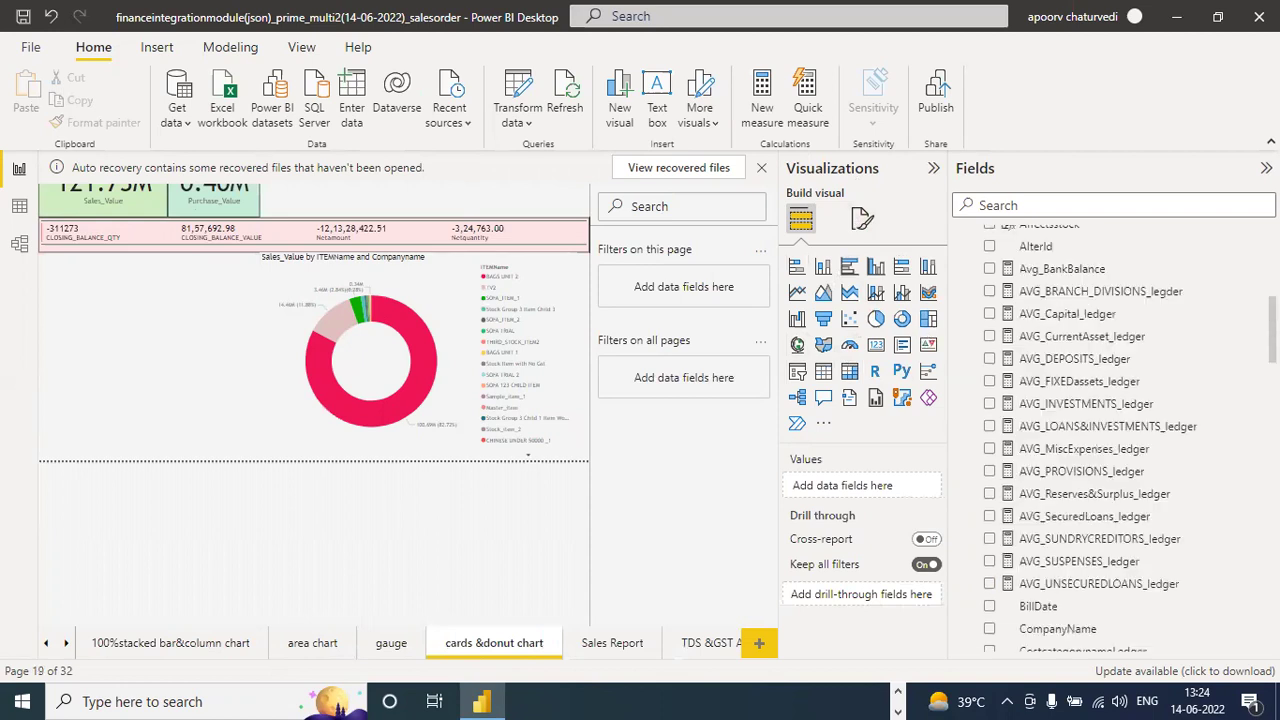
{"action": "scroll", "coordinate": [1060, 315], "scroll_direction": "up", "scroll_amount": 8}
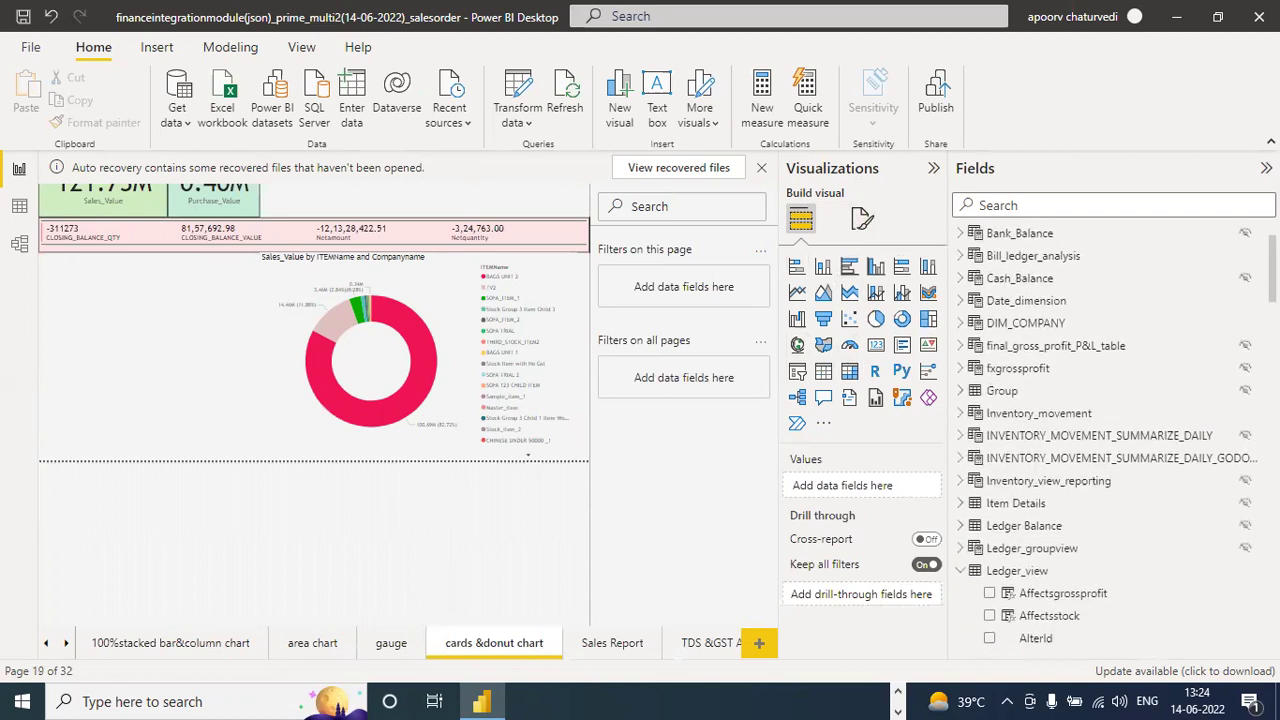
{"action": "left_click", "coordinate": [1047, 302]}
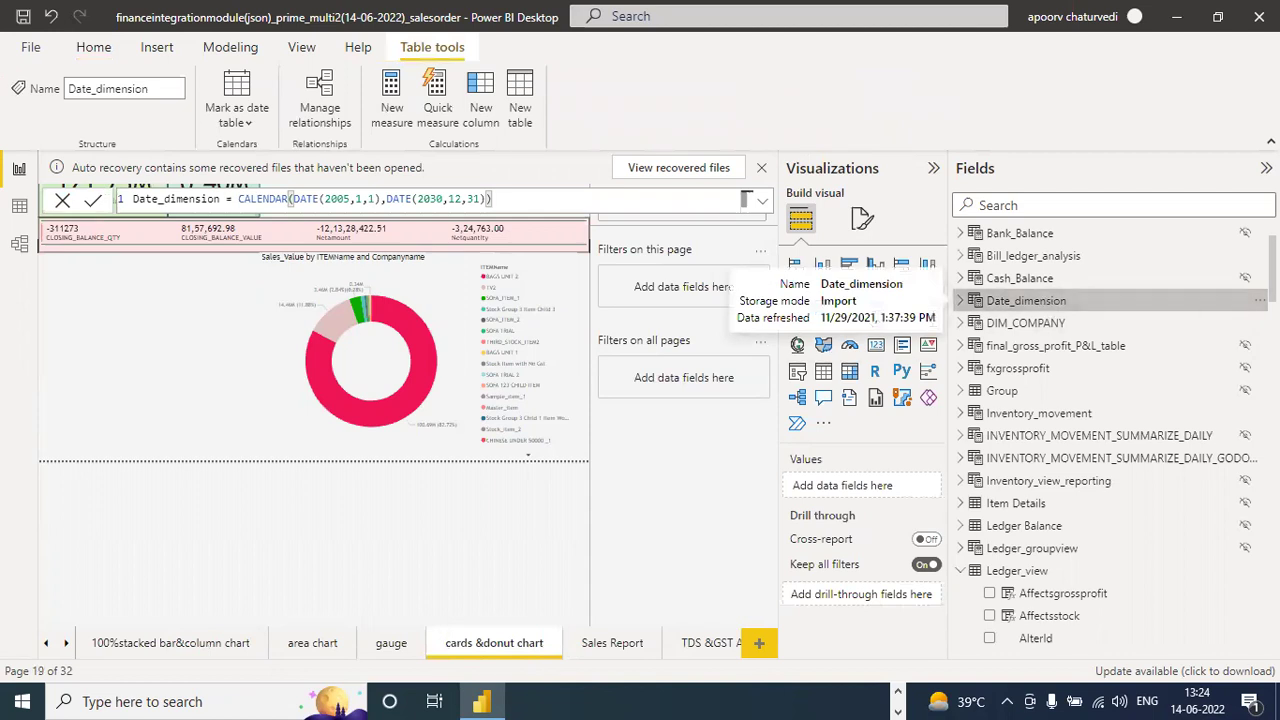
{"action": "left_click", "coordinate": [1023, 577]}
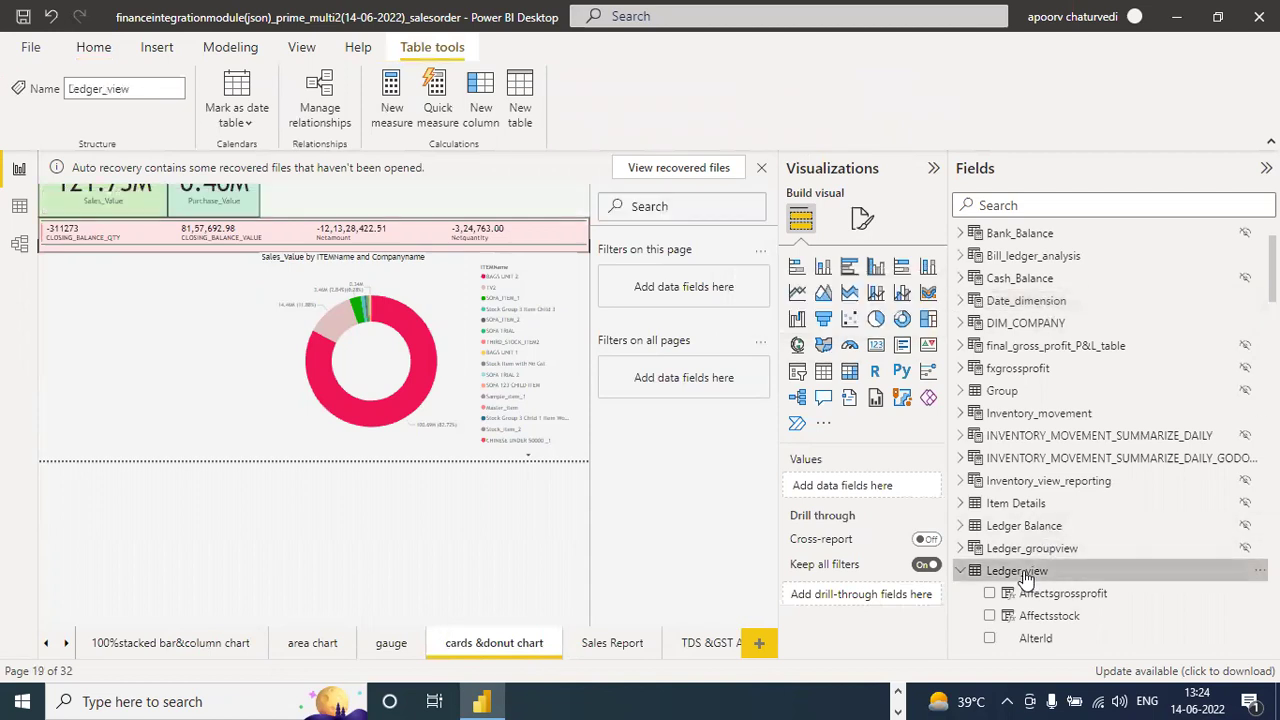
{"action": "scroll", "coordinate": [1110, 440], "scroll_direction": "down", "scroll_amount": 15}
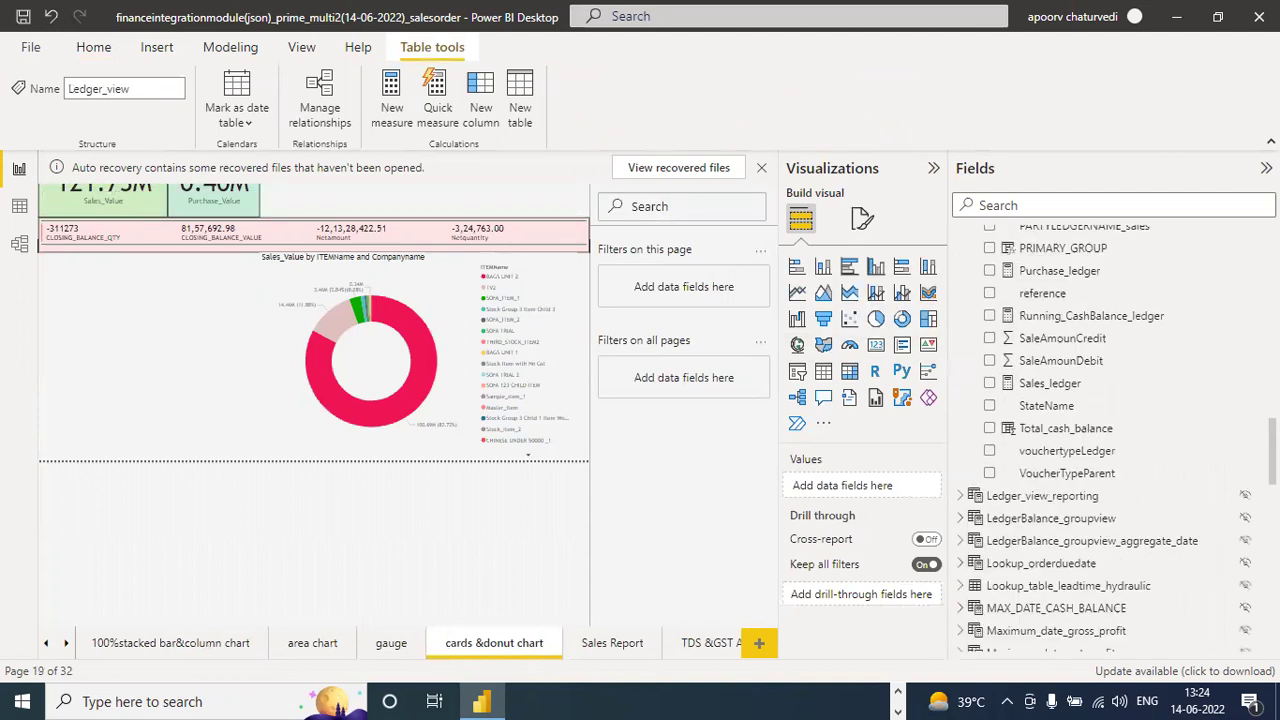
{"action": "scroll", "coordinate": [1110, 440], "scroll_direction": "down", "scroll_amount": 8}
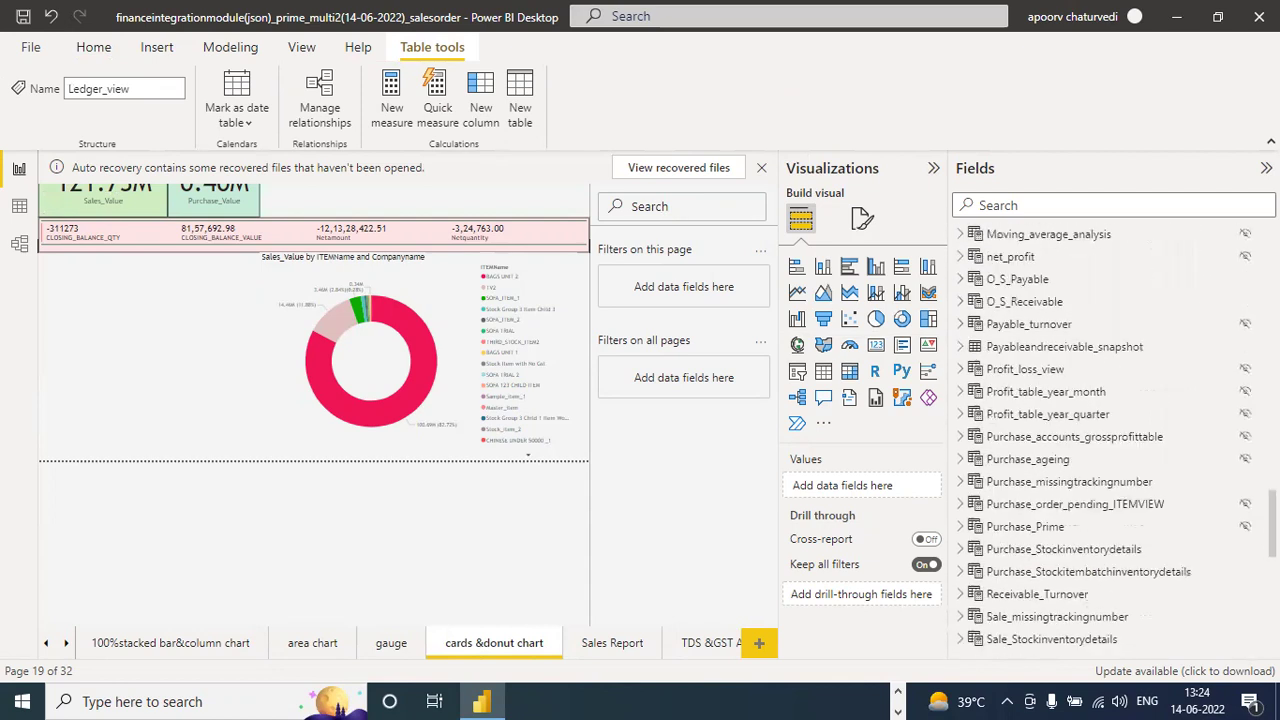
{"action": "scroll", "coordinate": [1038, 505], "scroll_direction": "down", "scroll_amount": 3}
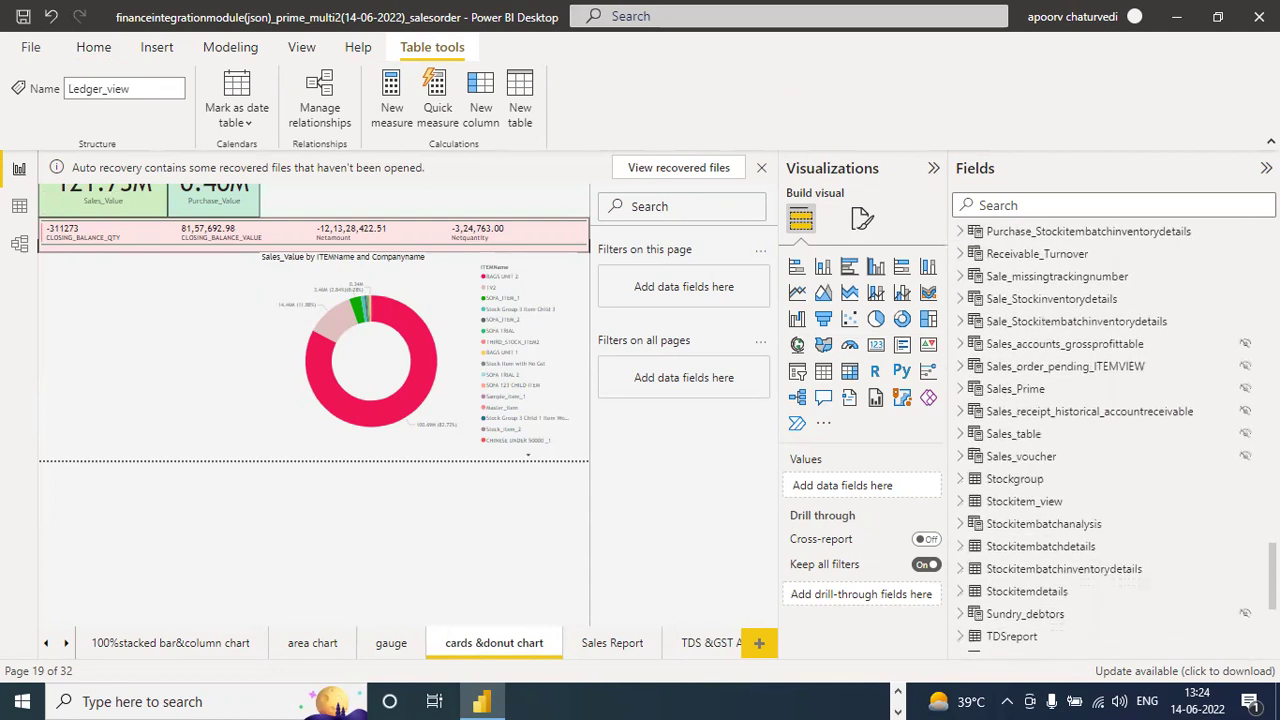
{"action": "left_click", "coordinate": [1036, 505]}
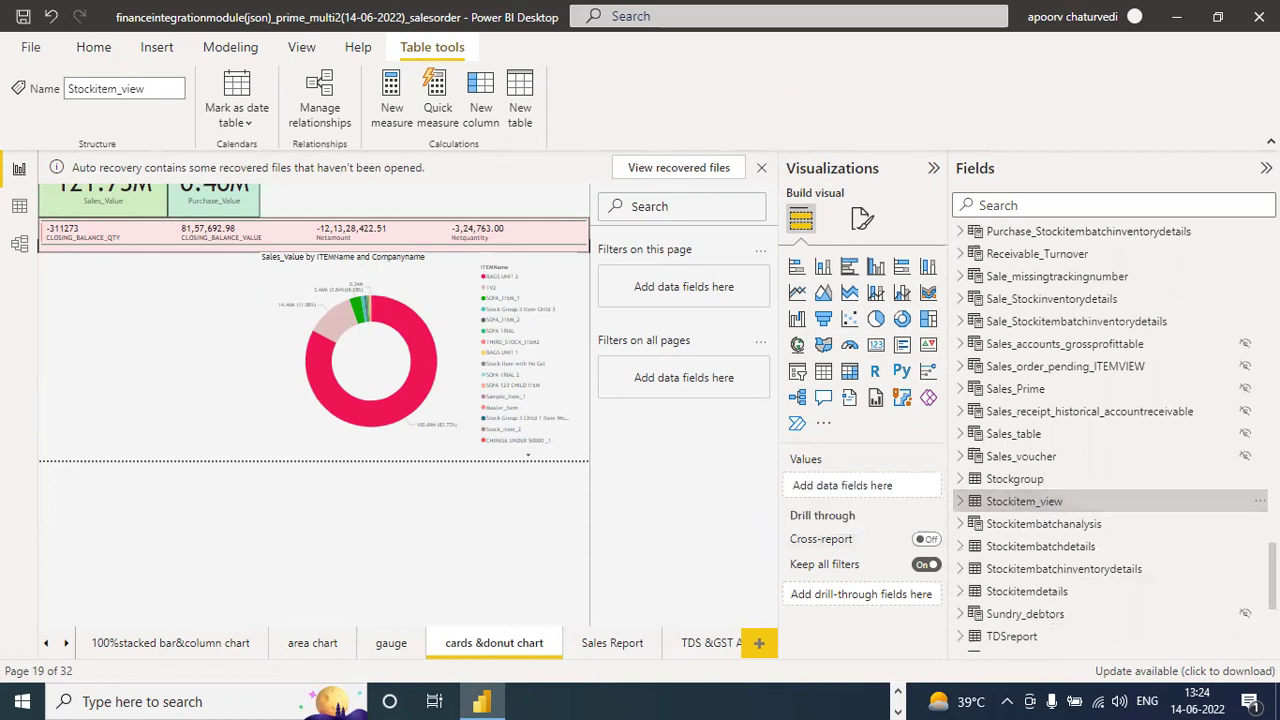
{"action": "scroll", "coordinate": [1110, 440], "scroll_direction": "up", "scroll_amount": 5}
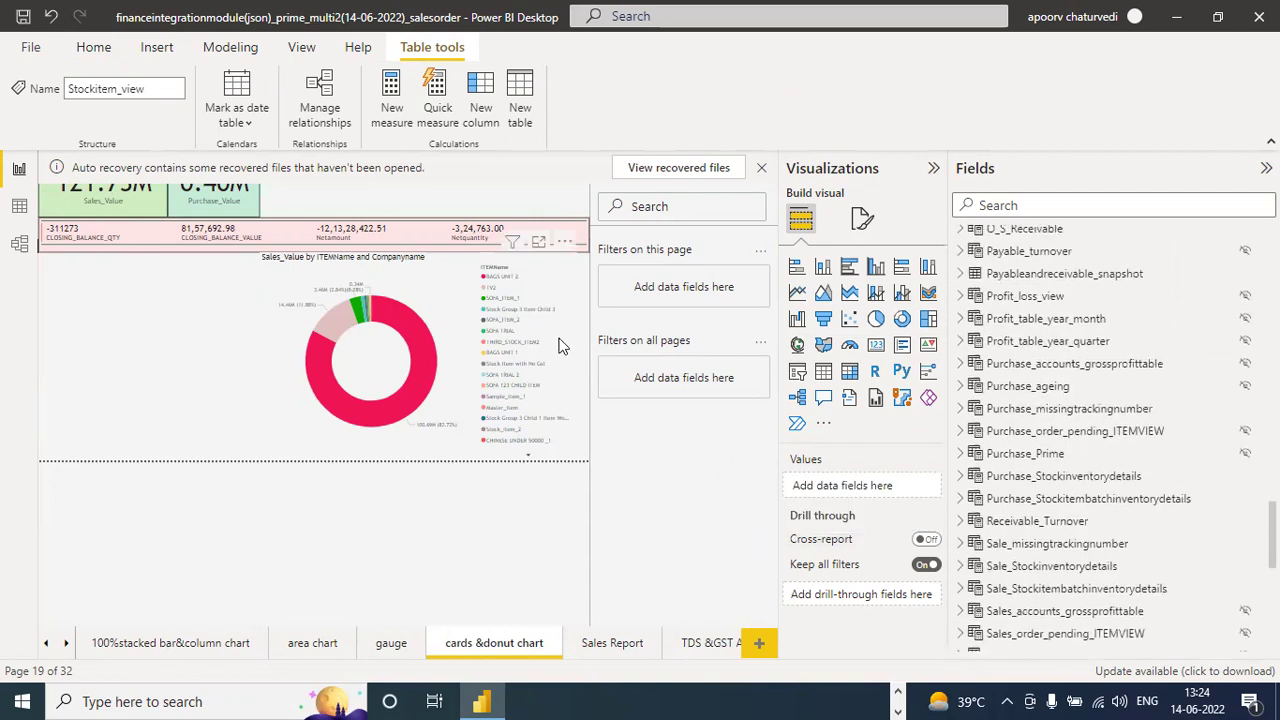
Switch to Tally.ERP 9 and open Account Books from the Display Menu.
{"action": "left_click", "coordinate": [93, 47]}
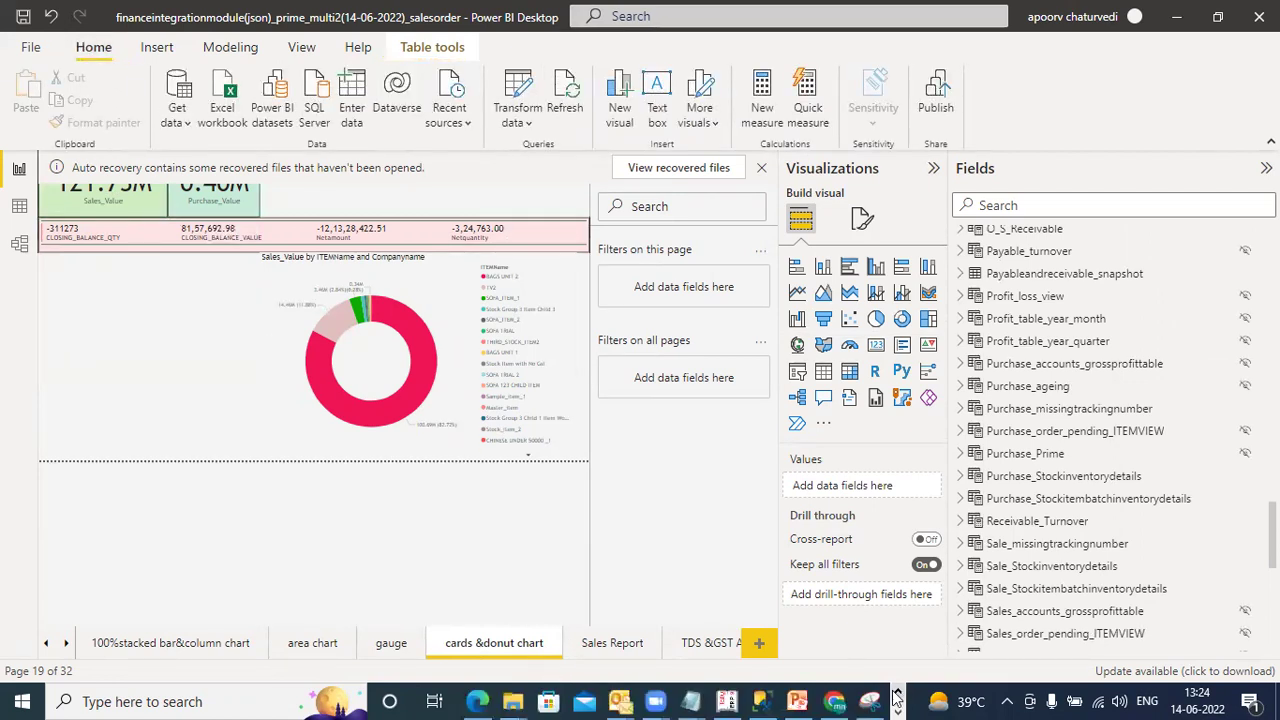
{"action": "left_click", "coordinate": [726, 701]}
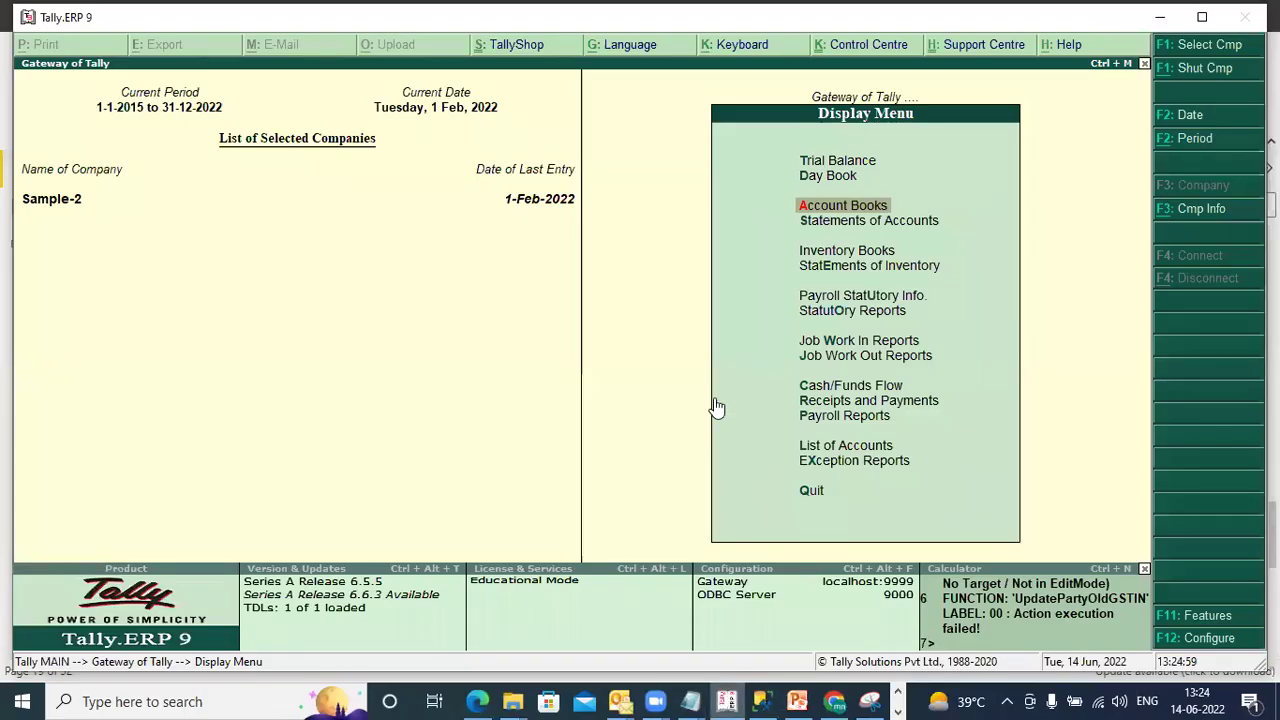
{"action": "left_click", "coordinate": [819, 209]}
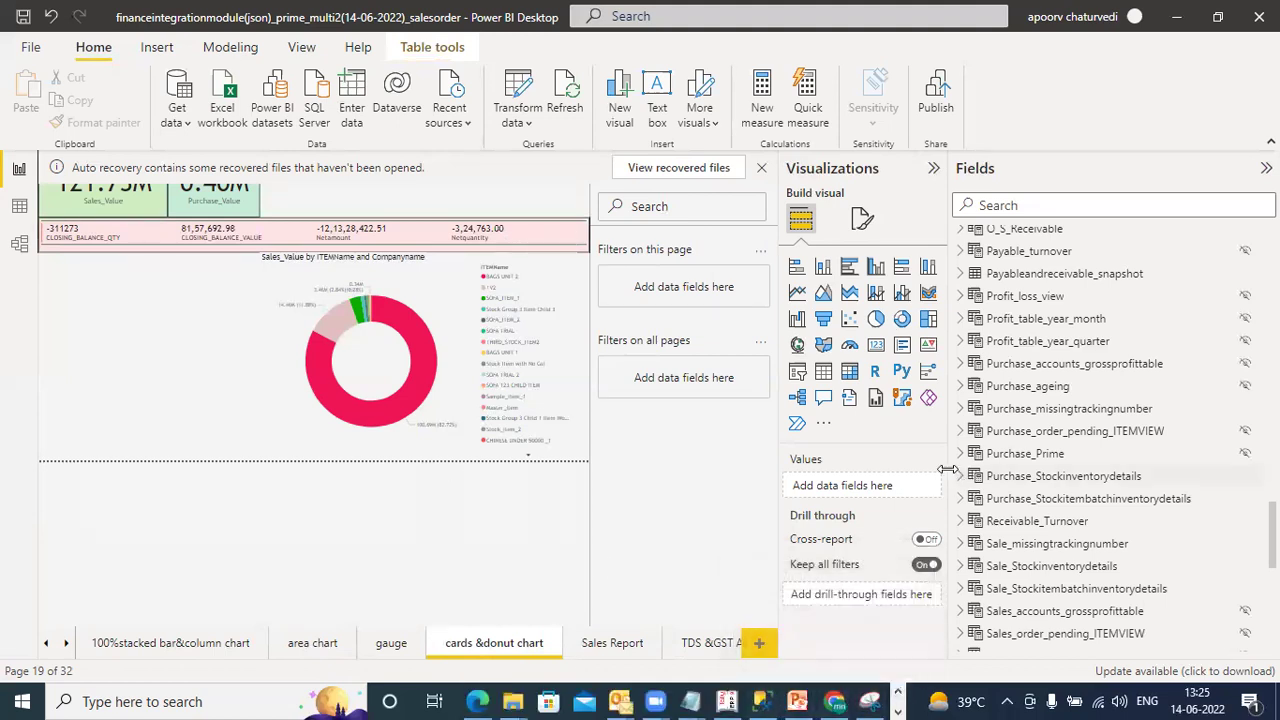
Widen the Fields pane in Power BI Desktop and review the sales and stock item tables.
{"action": "left_click_drag", "start_coordinate": [948, 470], "coordinate": [883, 471]}
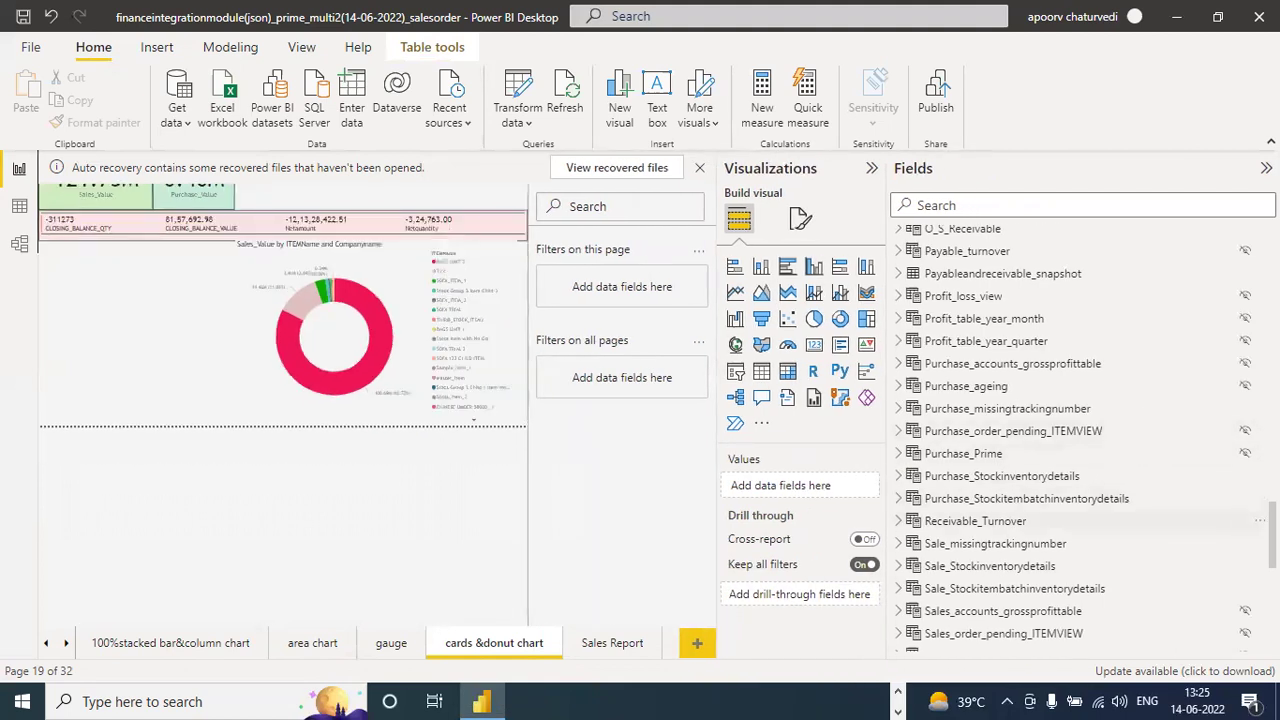
{"action": "scroll", "coordinate": [1000, 550], "scroll_direction": "down", "scroll_amount": 5}
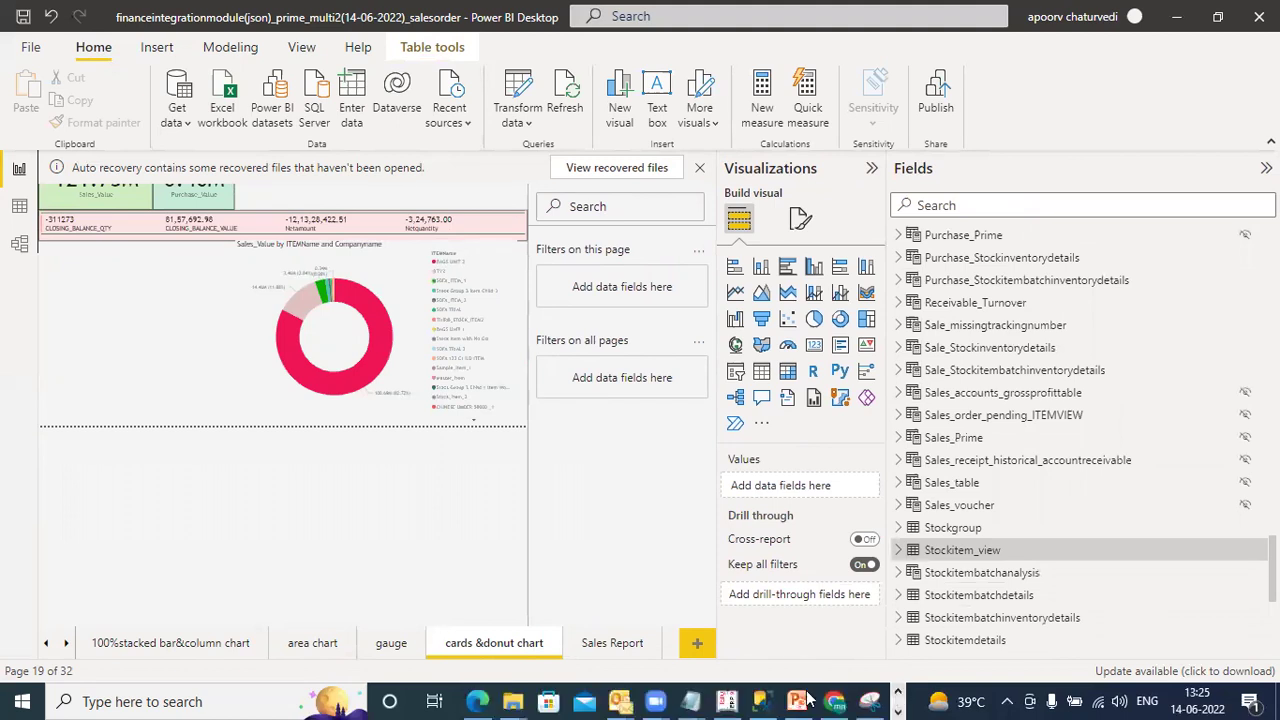
Switch to Chrome, open the Tally_app_dashboard AppSheet app and expand the Sample-2 group under Receivable.
{"action": "left_click", "coordinate": [834, 701]}
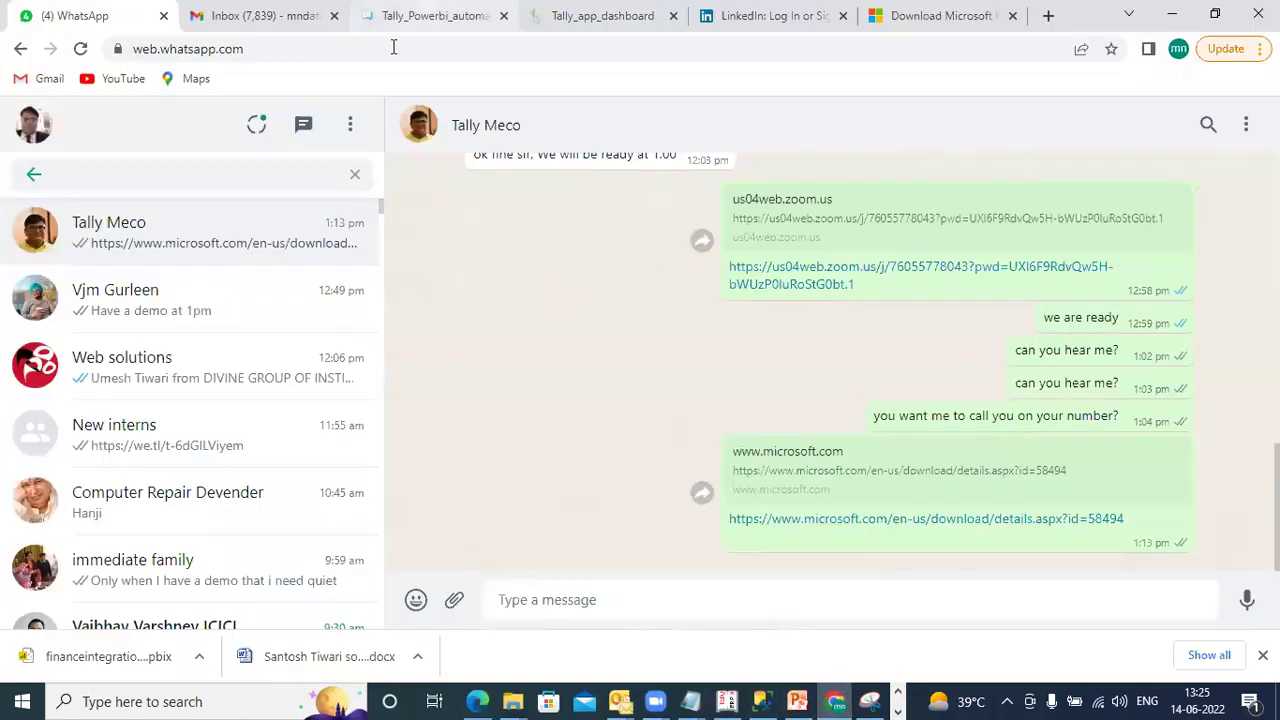
{"action": "key", "text": "ctrl+3"}
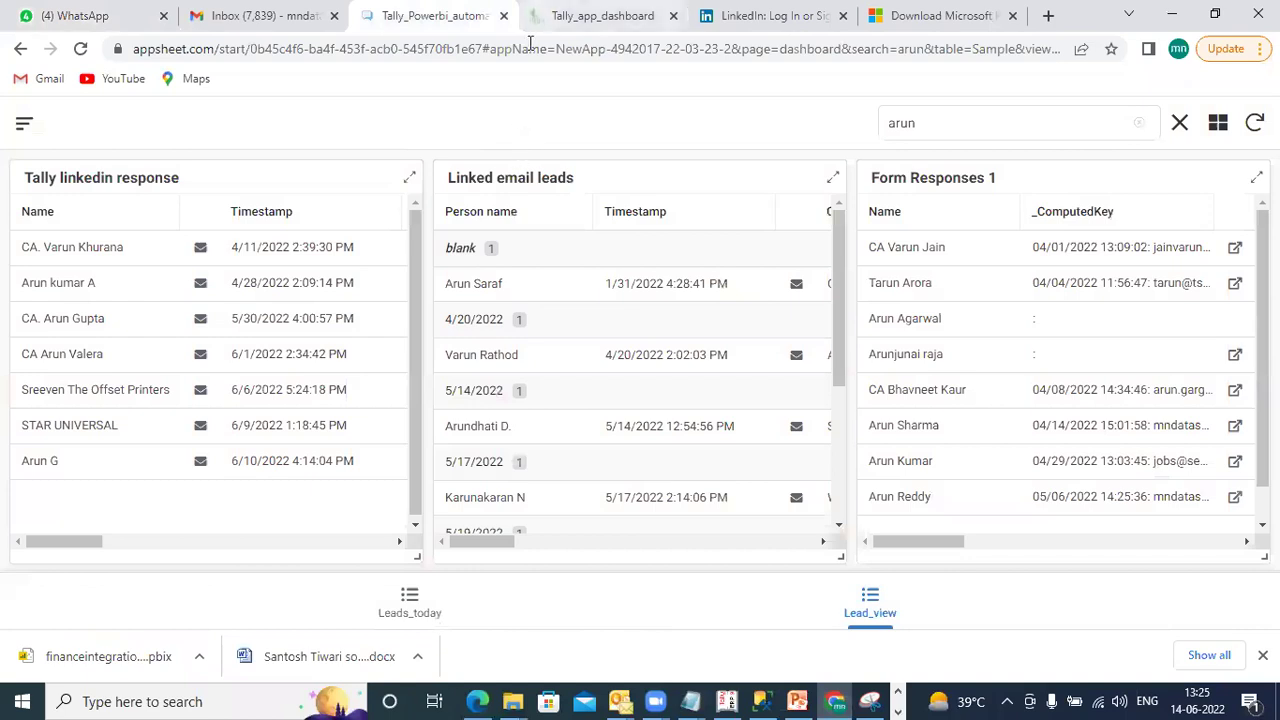
{"action": "left_click", "coordinate": [535, 20]}
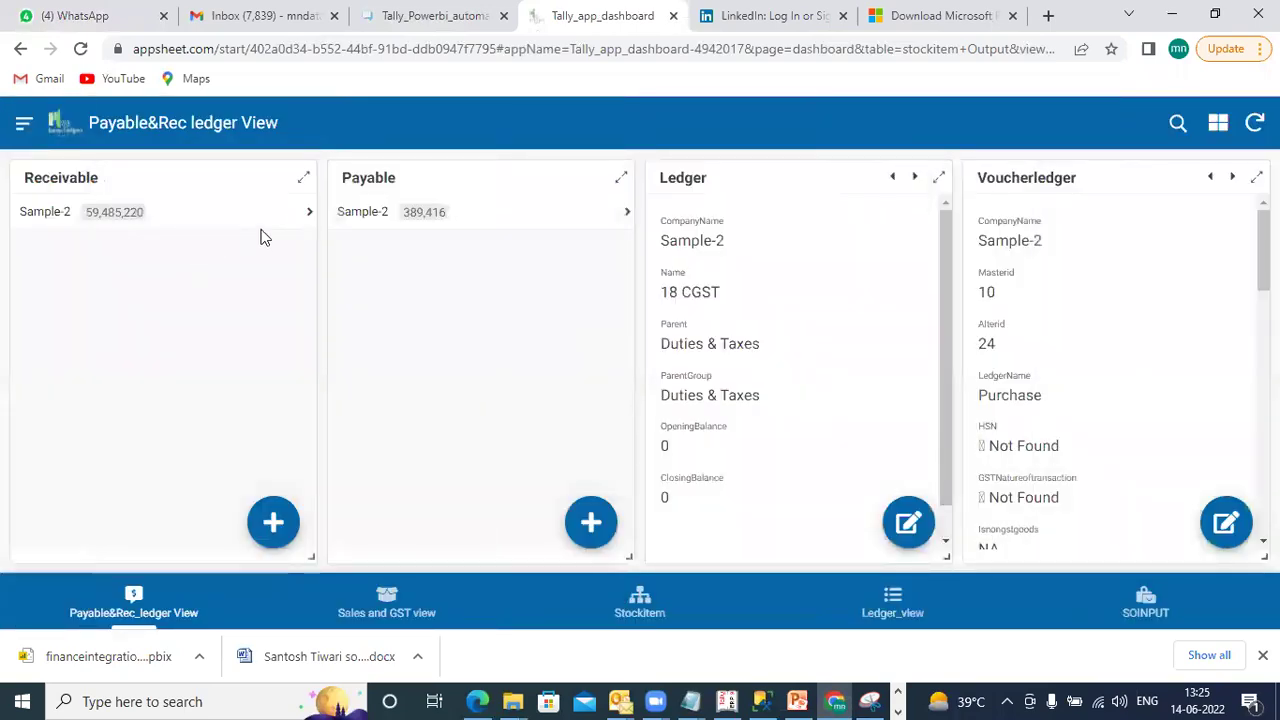
{"action": "left_click", "coordinate": [309, 218]}
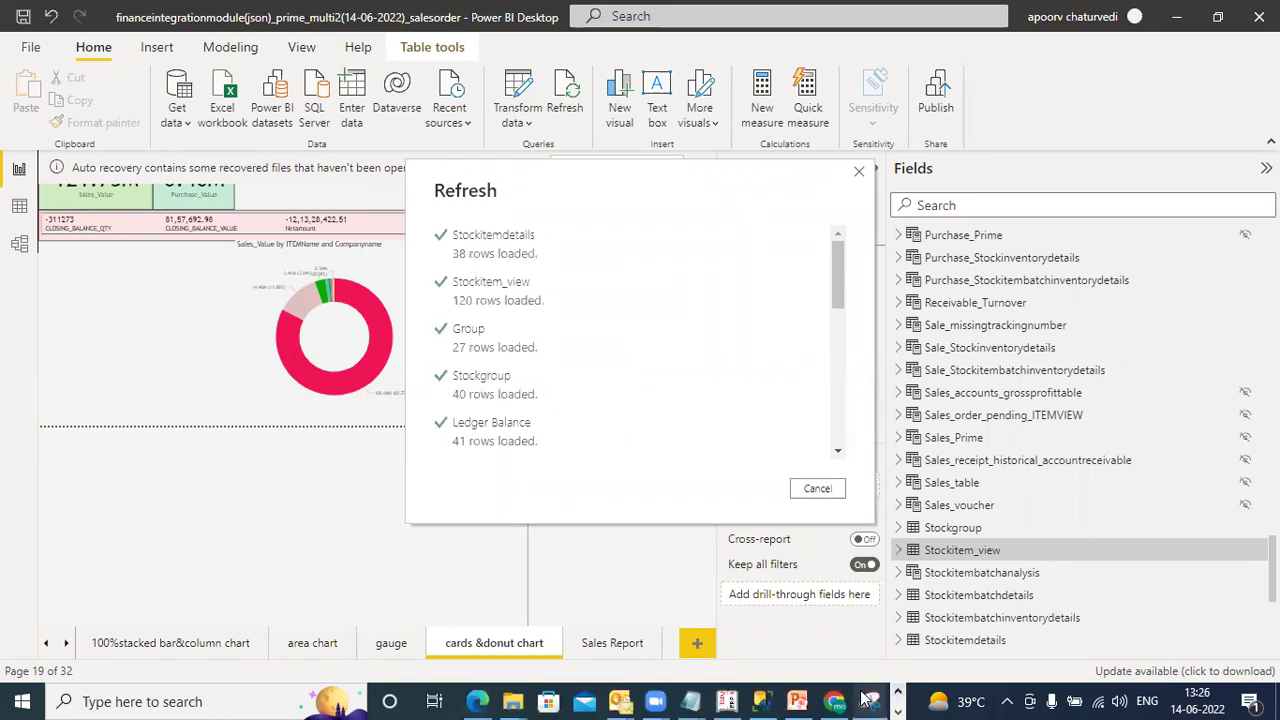
Return to the AppSheet dashboard in Chrome, expand Sample-2 under Payable and look through its bill entries.
{"action": "left_click", "coordinate": [835, 701]}
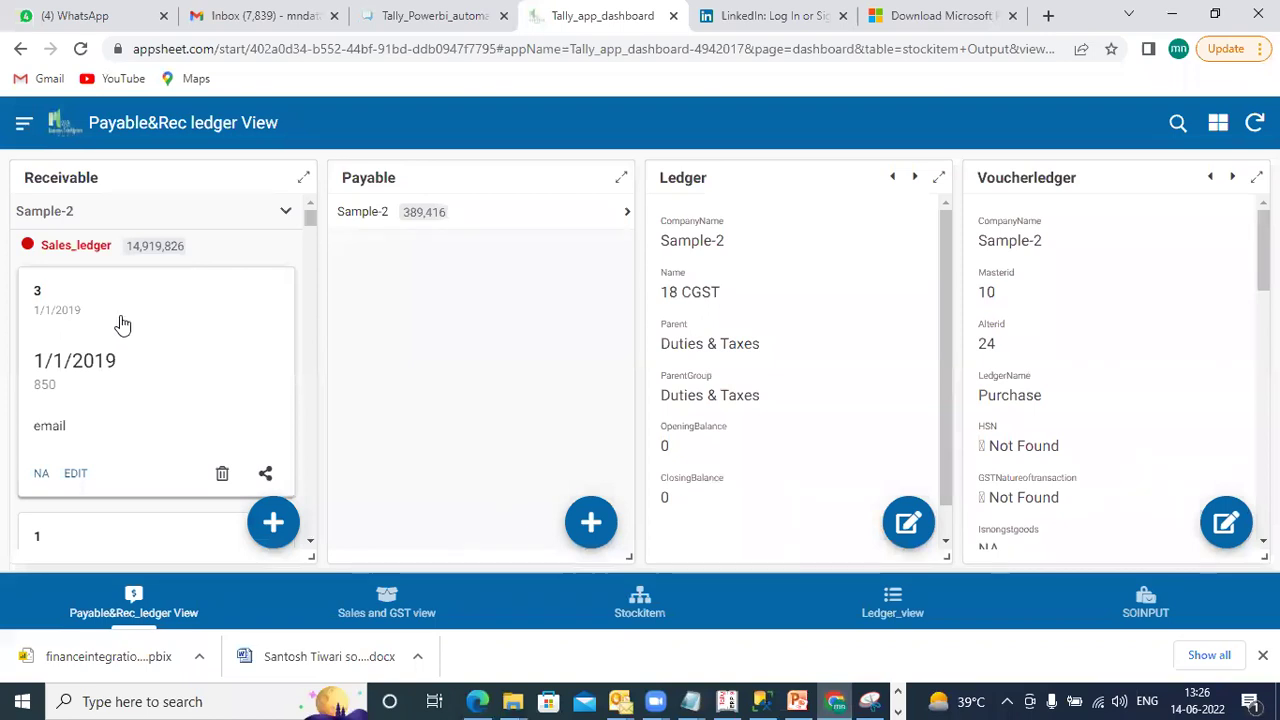
{"action": "left_click", "coordinate": [622, 215]}
{"action": "left_click_drag", "start_coordinate": [626, 240], "coordinate": [630, 319]}
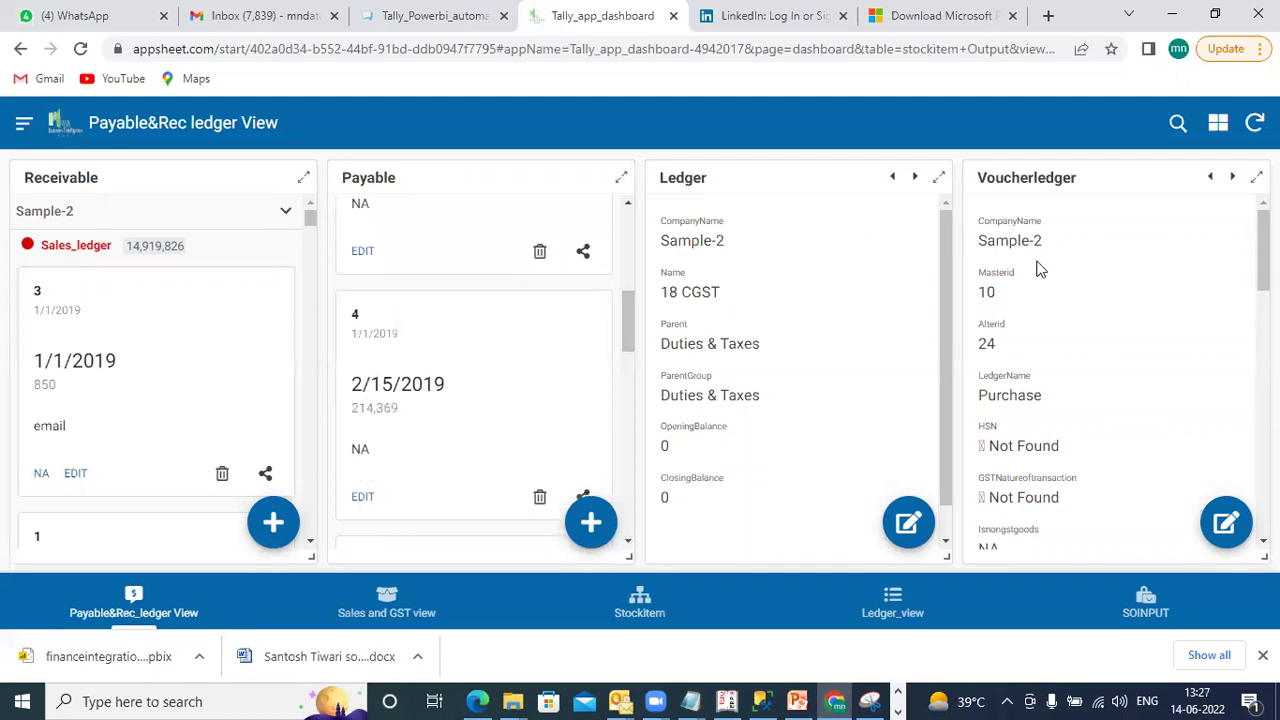
Look through the app's Stockitem, Sales and GST view and Ledger_view pages, and open the SOINPUT sales order form.
{"action": "left_click", "coordinate": [620, 617]}
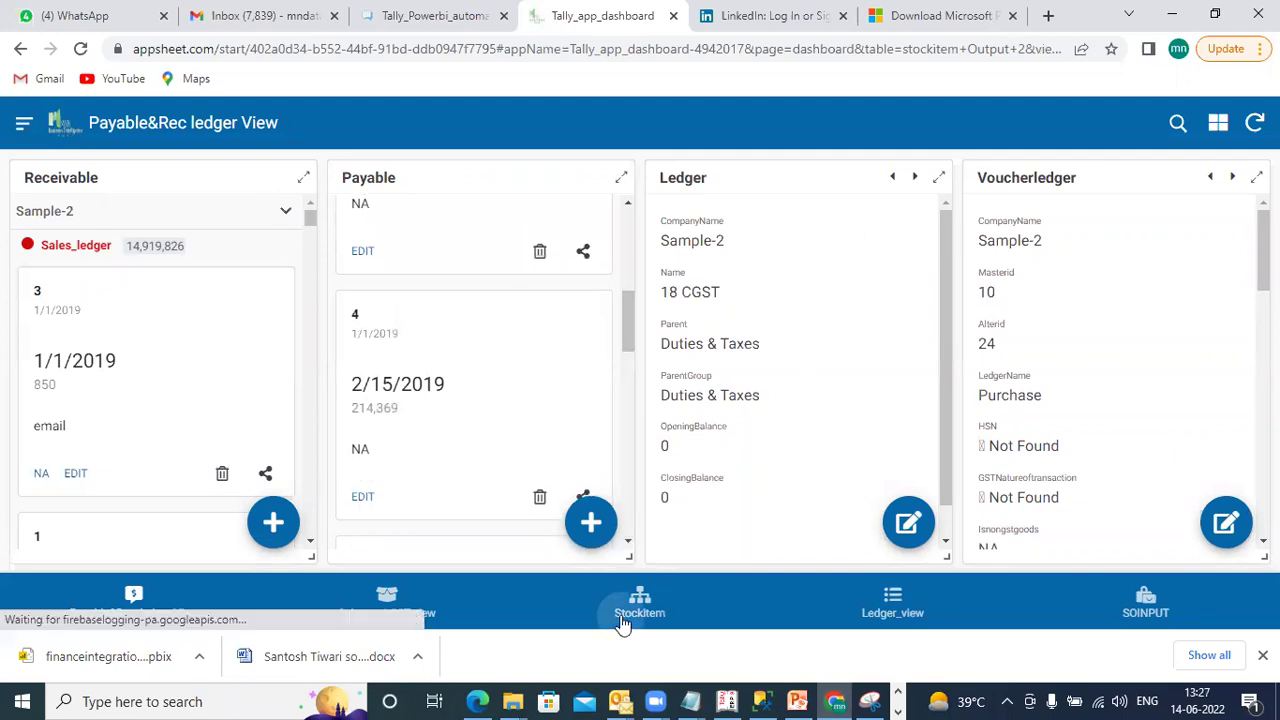
{"action": "left_click", "coordinate": [393, 610]}
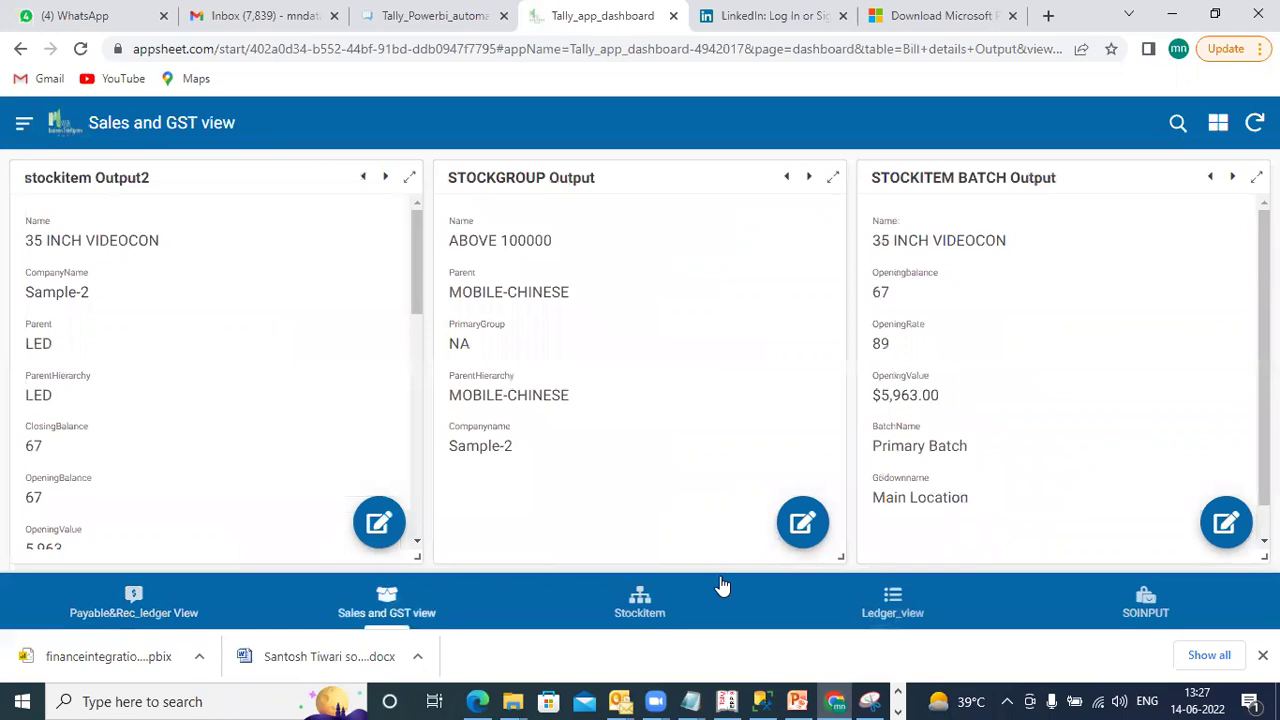
{"action": "left_click", "coordinate": [893, 604]}
{"action": "left_click", "coordinate": [1130, 605]}
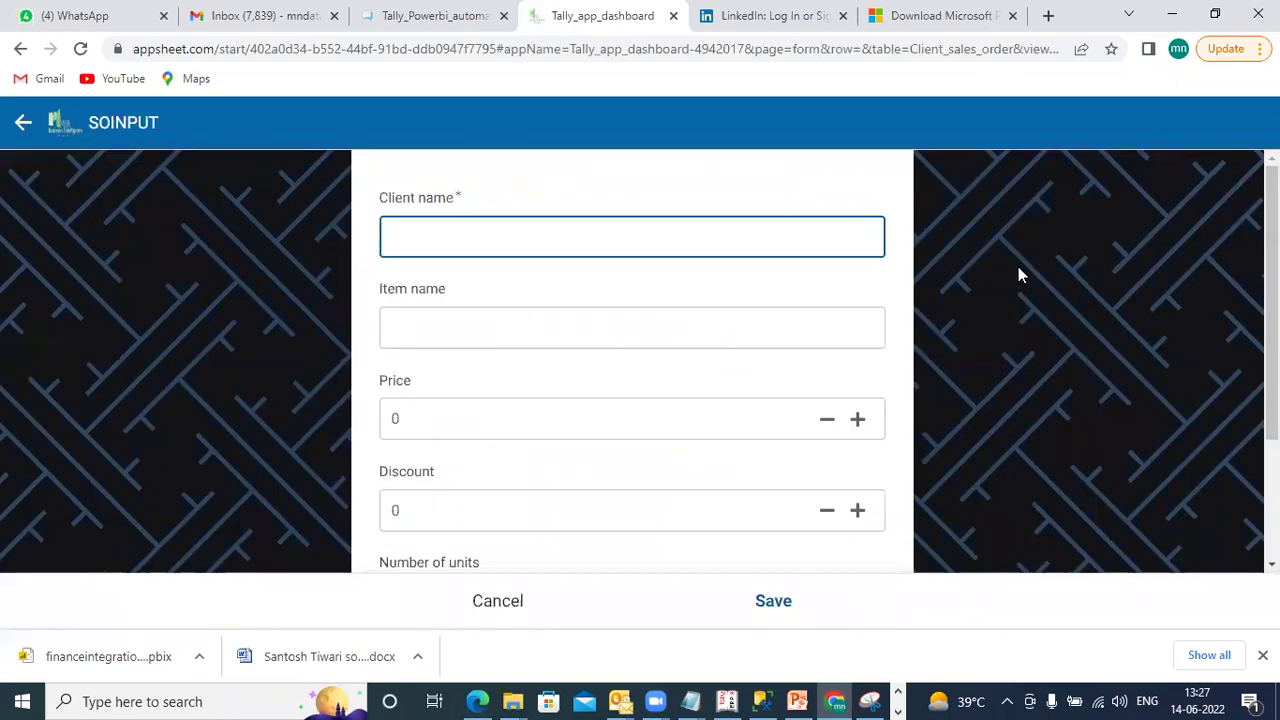
Cancel the sales order form, check and cancel the Bill viewLedger edit form, and return to the Sales and GST view.
{"action": "left_click", "coordinate": [500, 603]}
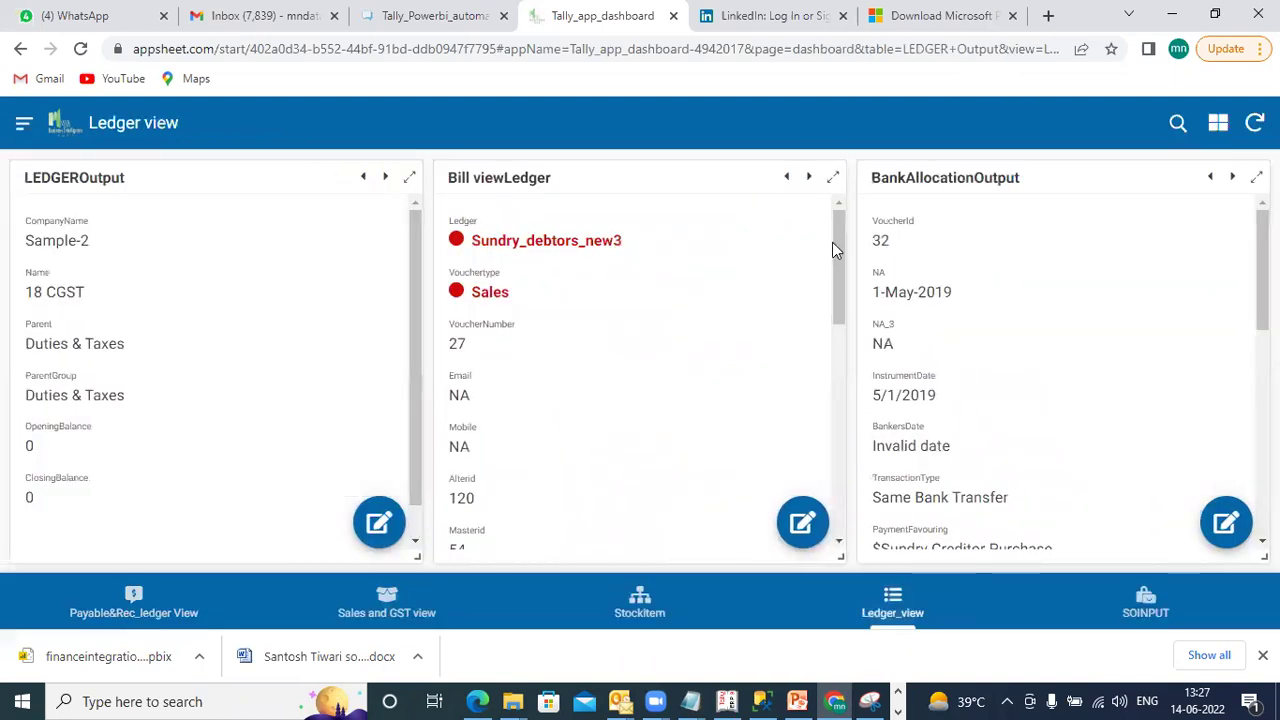
{"action": "left_click", "coordinate": [803, 524]}
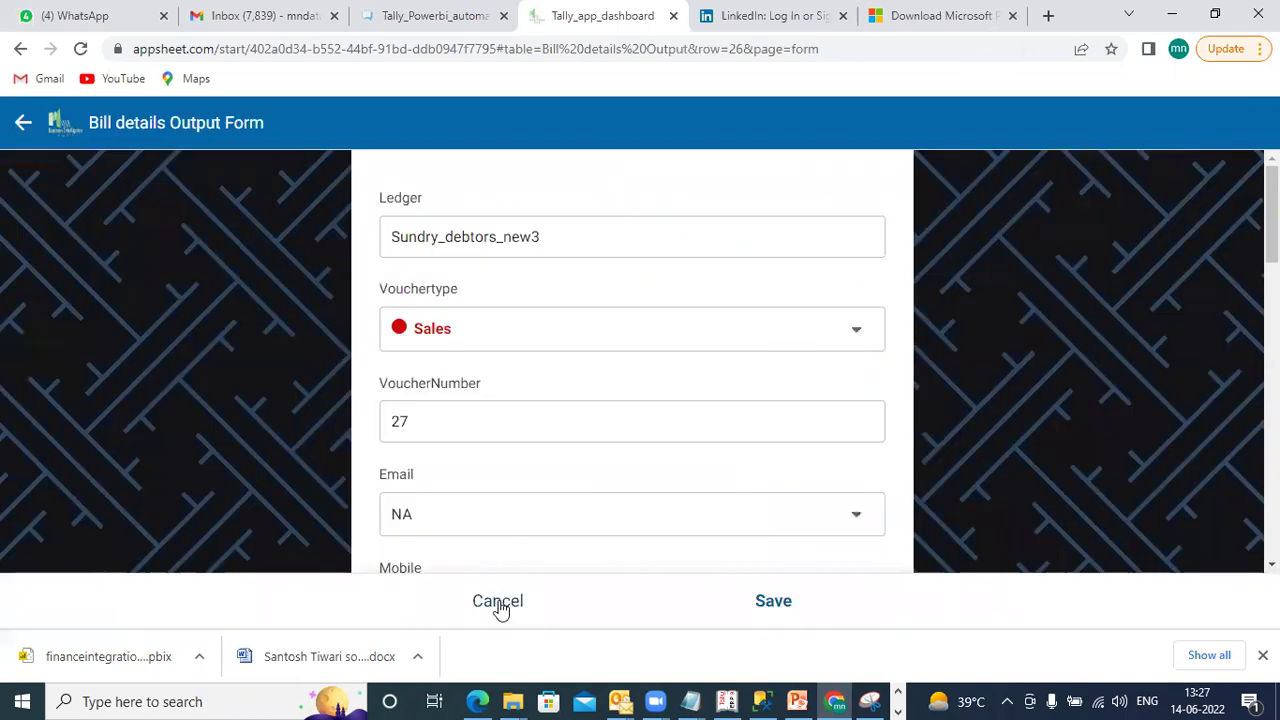
{"action": "left_click", "coordinate": [500, 603]}
{"action": "left_click", "coordinate": [446, 616]}
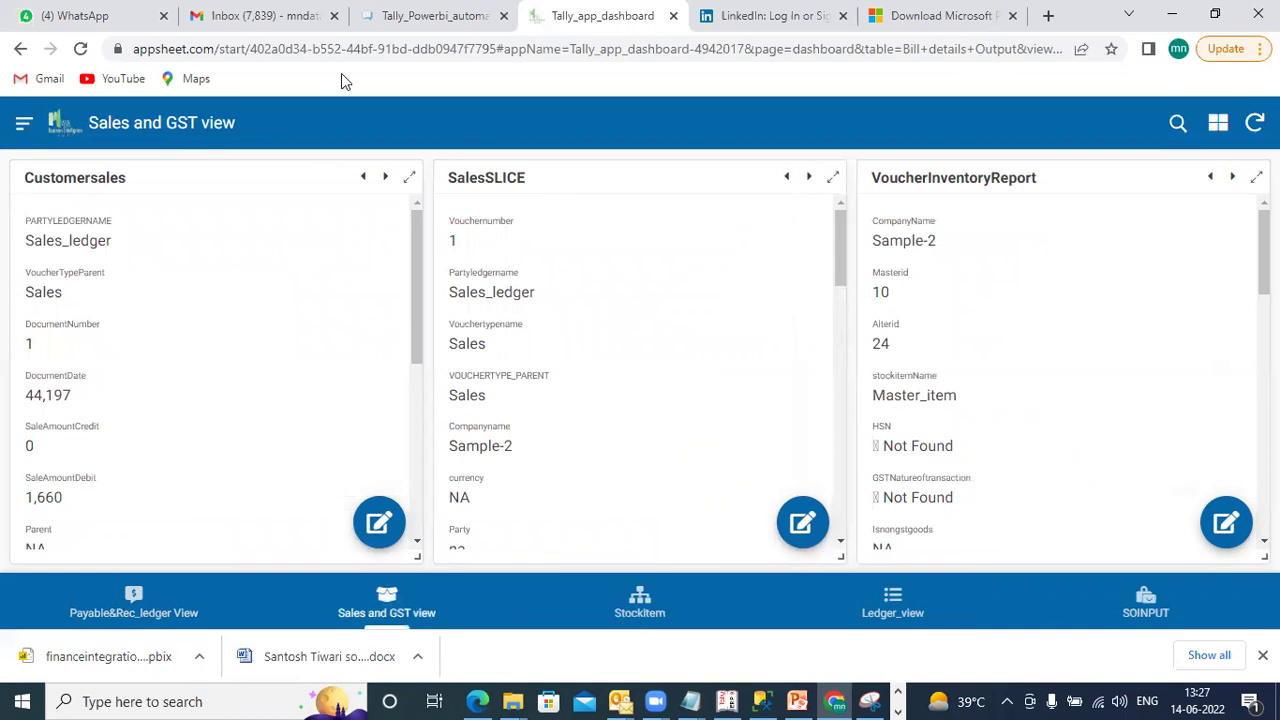
Switch to the Tally_Powerbi_automa app in Chrome and view the Tally mobile app lead's record under Linked email leads.
{"action": "left_click", "coordinate": [425, 15]}
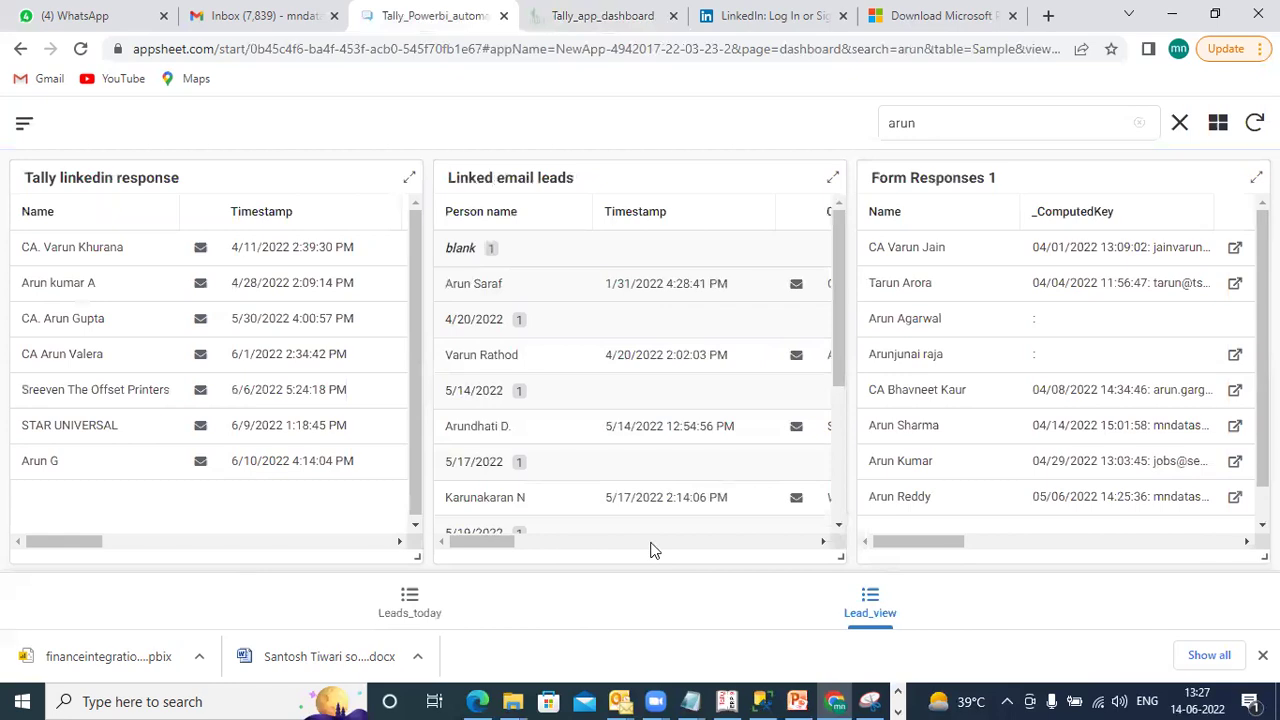
{"action": "scroll", "coordinate": [631, 289], "scroll_direction": "right", "scroll_amount": 3}
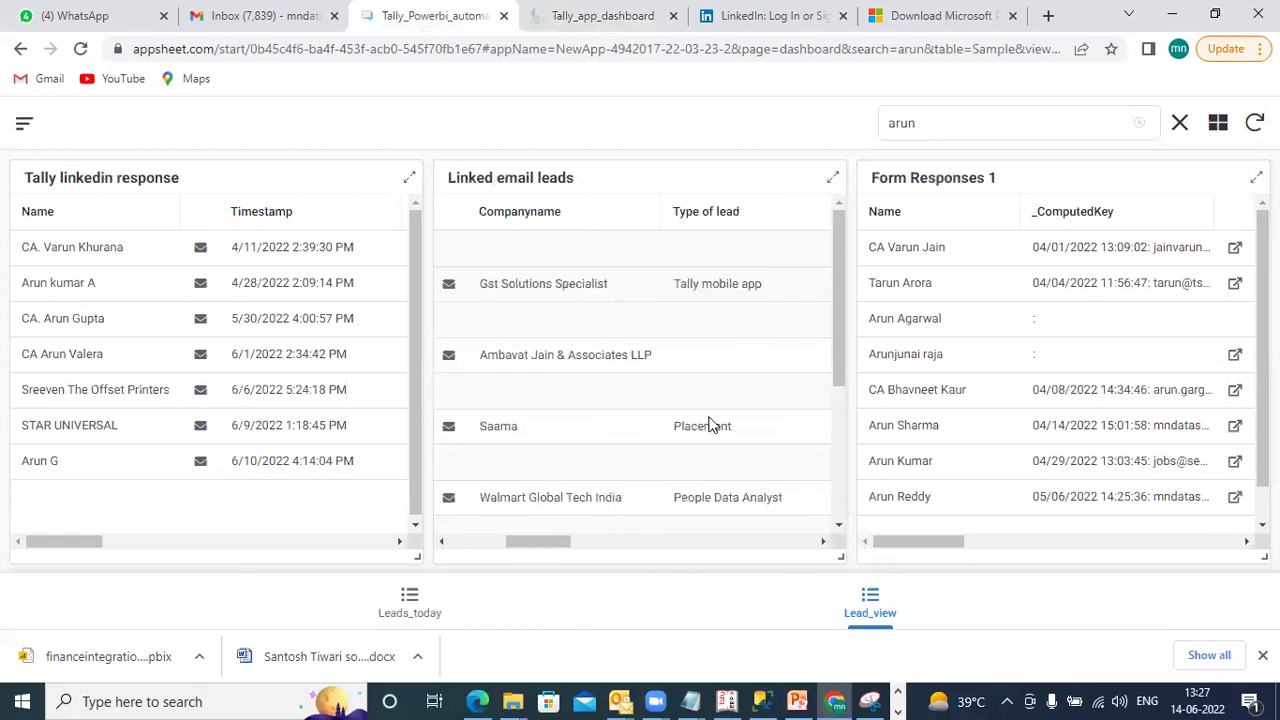
{"action": "left_click", "coordinate": [690, 390]}
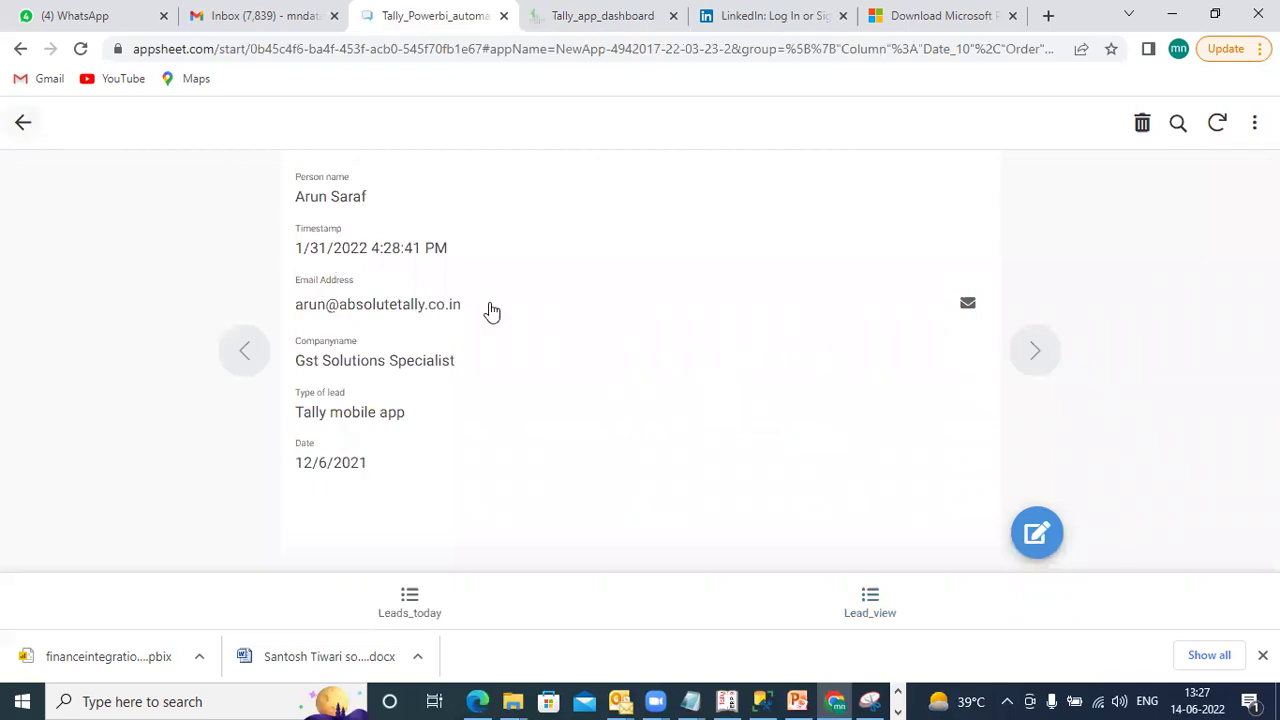
{"action": "key", "text": "alt+Left"}
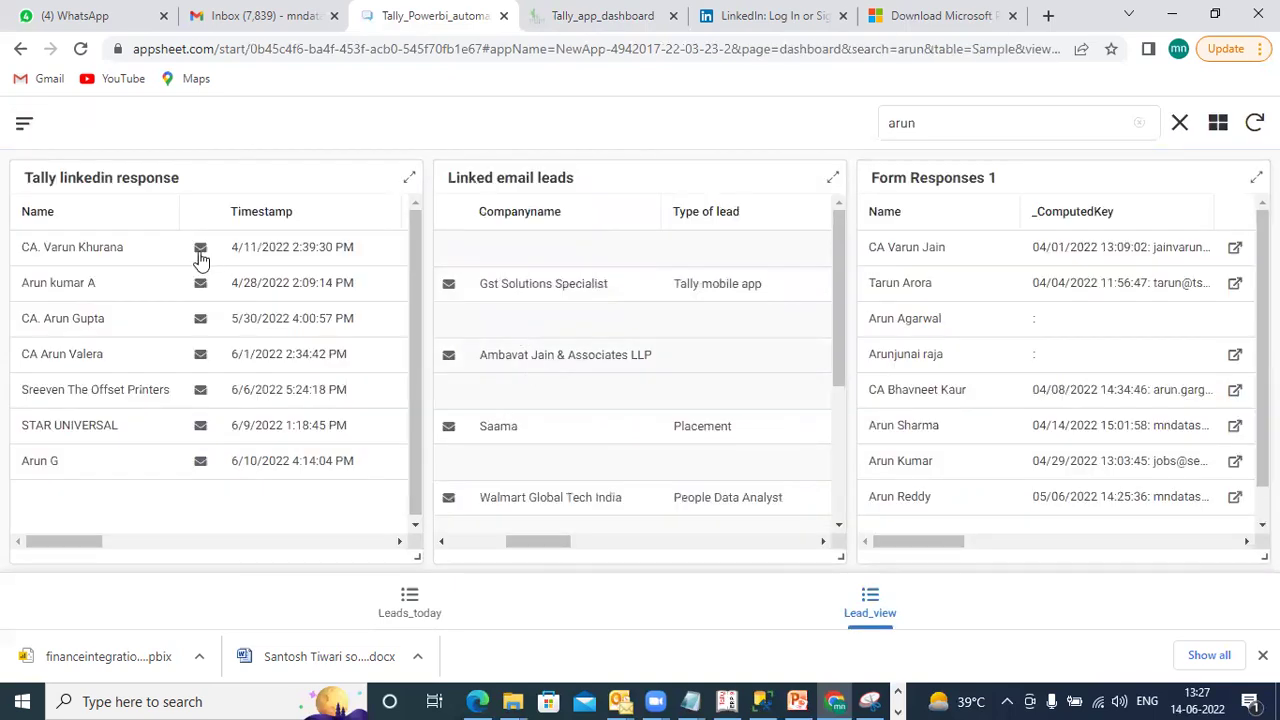
View the first Tally linkedin response record and a Form Responses 1 record, returning to the lead dashboard after each.
{"action": "left_click", "coordinate": [114, 249]}
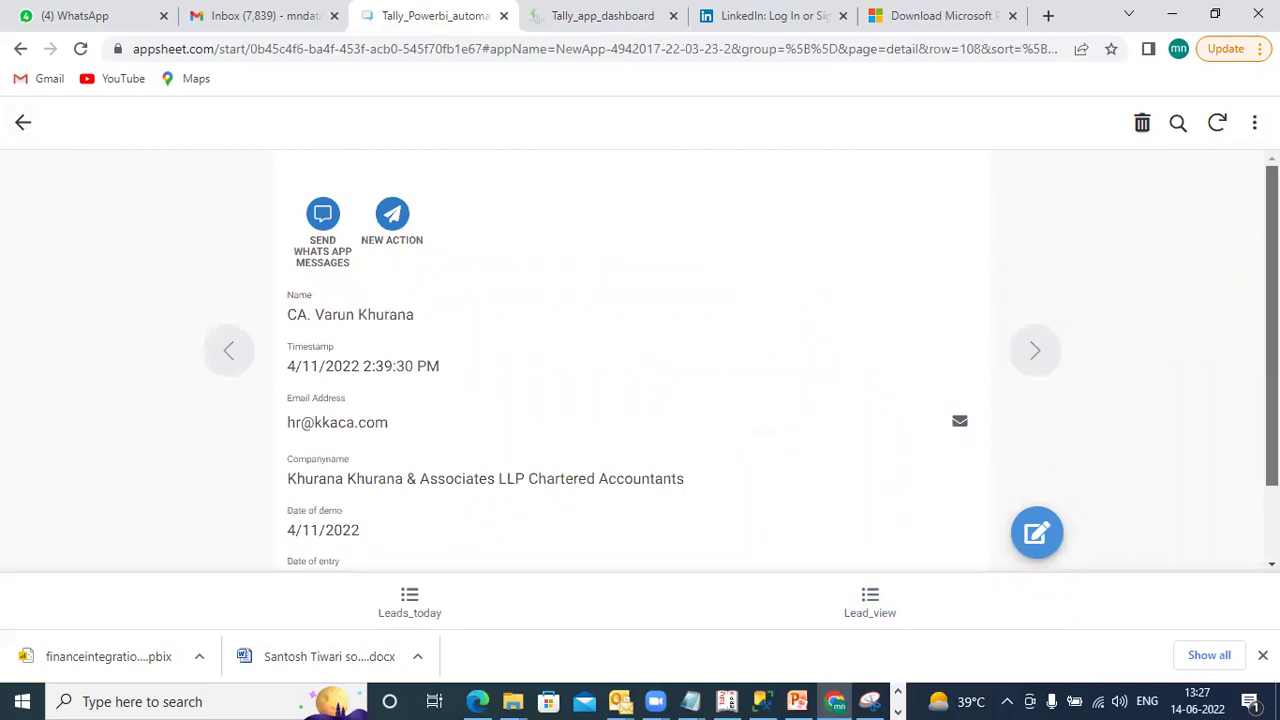
{"action": "scroll", "coordinate": [1272, 320], "scroll_direction": "down", "scroll_amount": 1}
{"action": "scroll", "coordinate": [1272, 320], "scroll_direction": "up", "scroll_amount": 1}
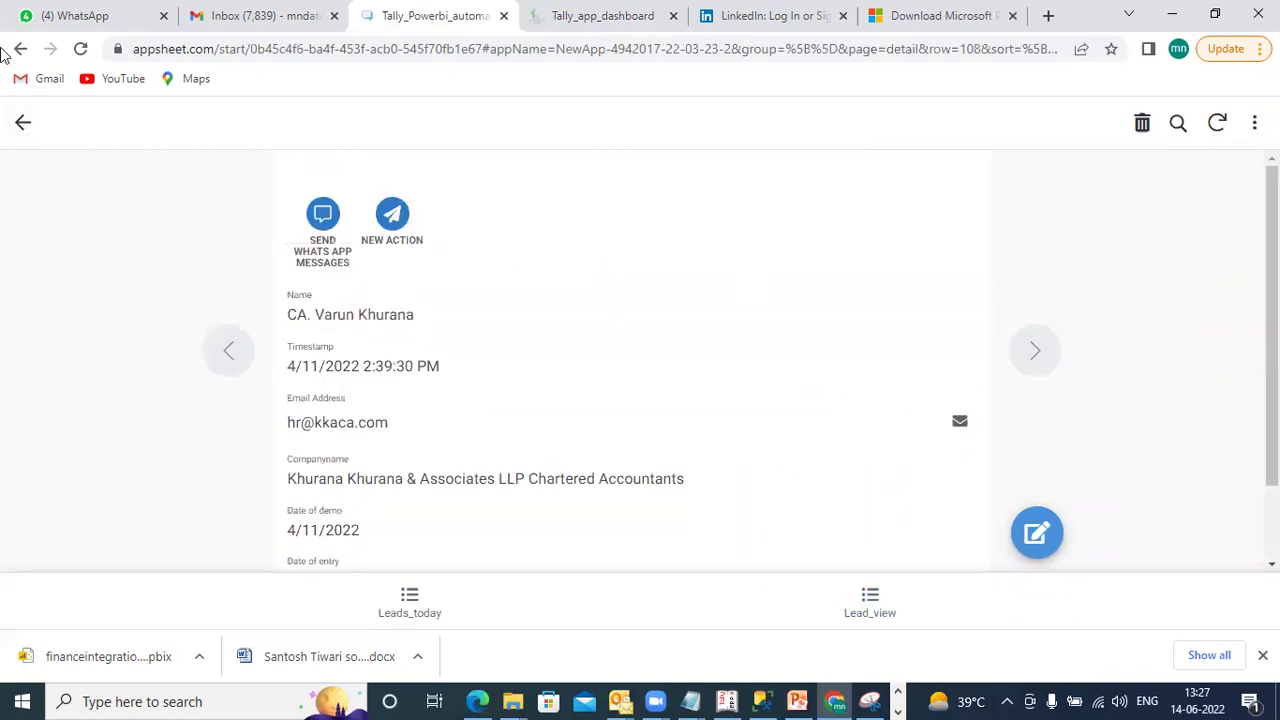
{"action": "left_click", "coordinate": [22, 122]}
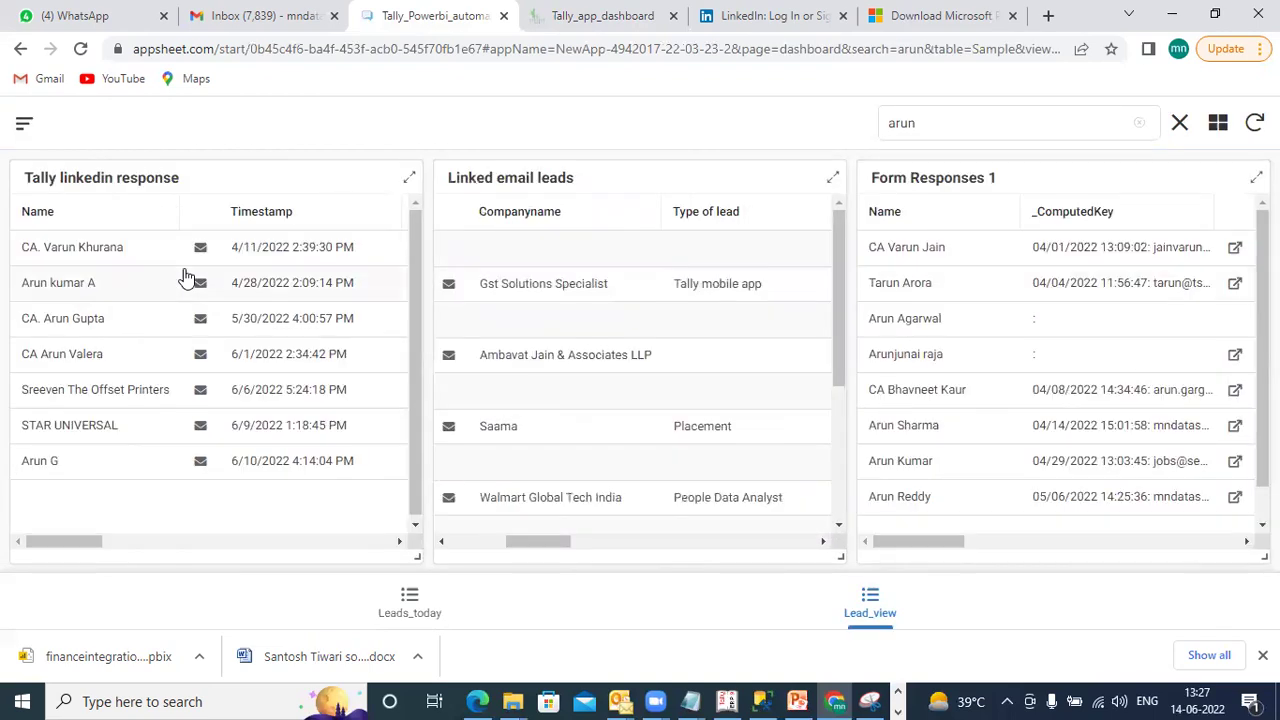
{"action": "left_click", "coordinate": [885, 366]}
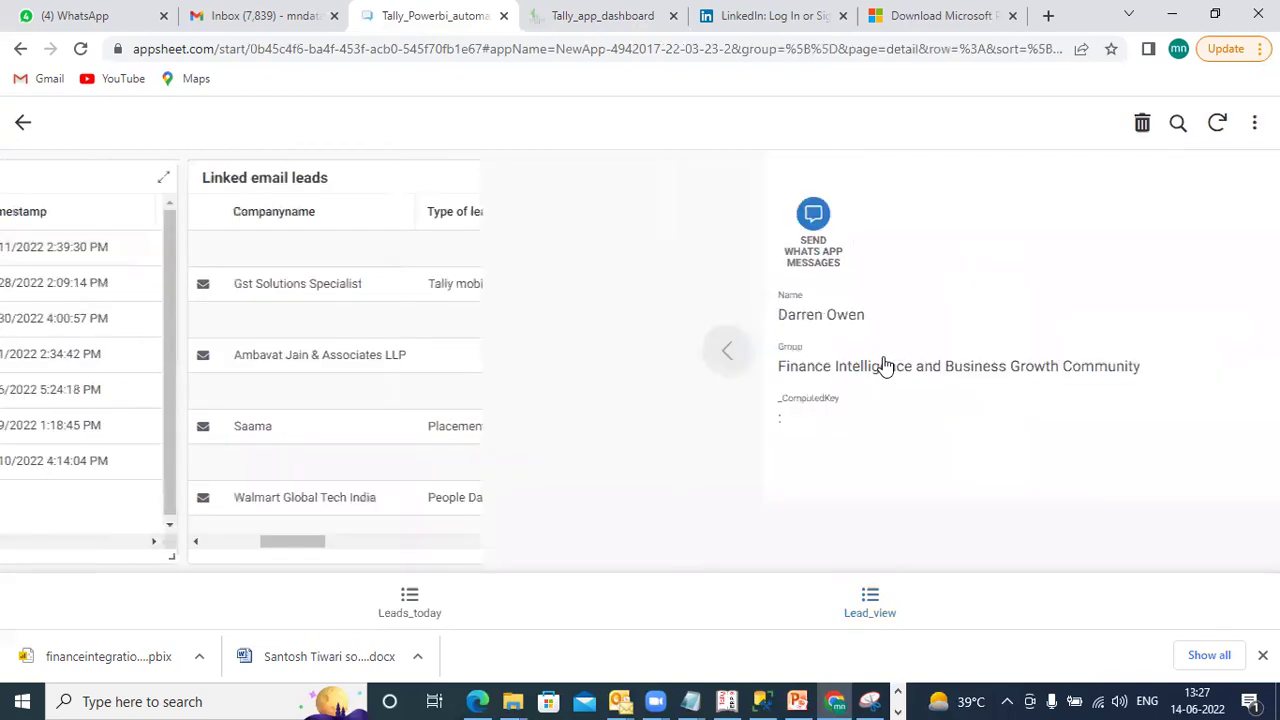
{"action": "left_click", "coordinate": [30, 128]}
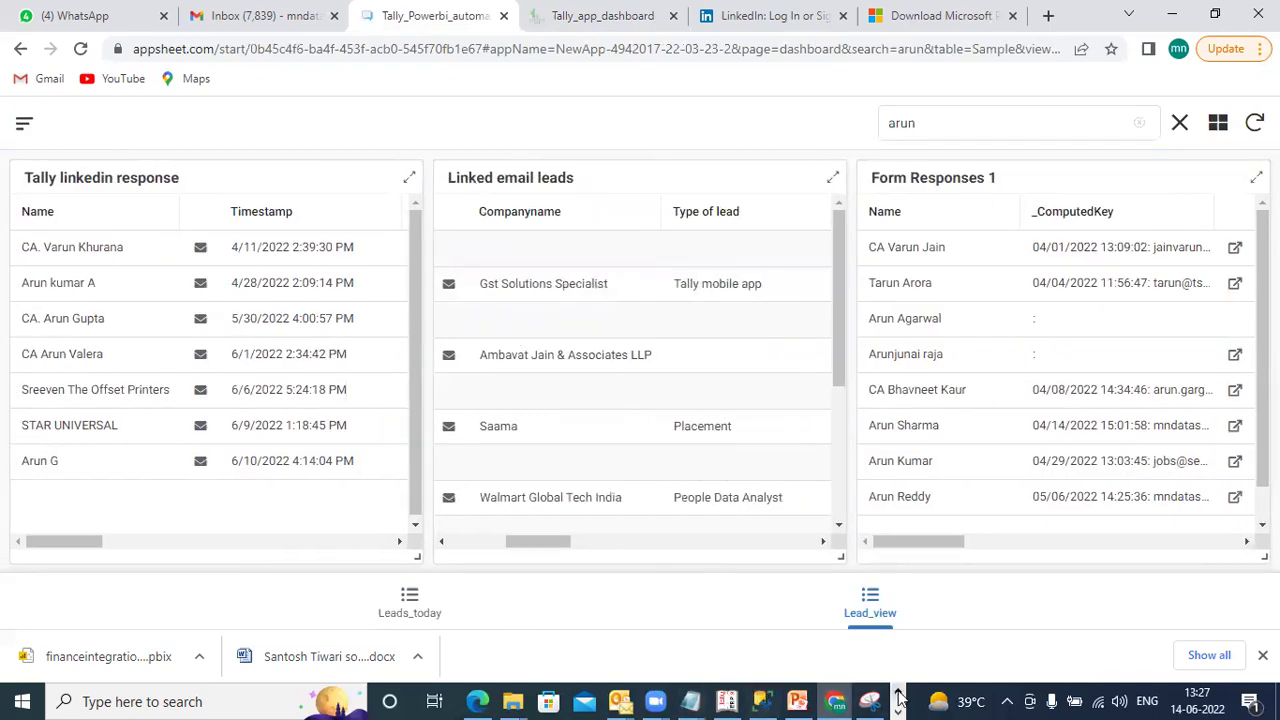
Switch to Power BI Desktop, expand the Stockitem_view table, and collapse the Visualizations and Fields panes to enlarge the report canvas.
{"action": "left_click", "coordinate": [483, 700]}
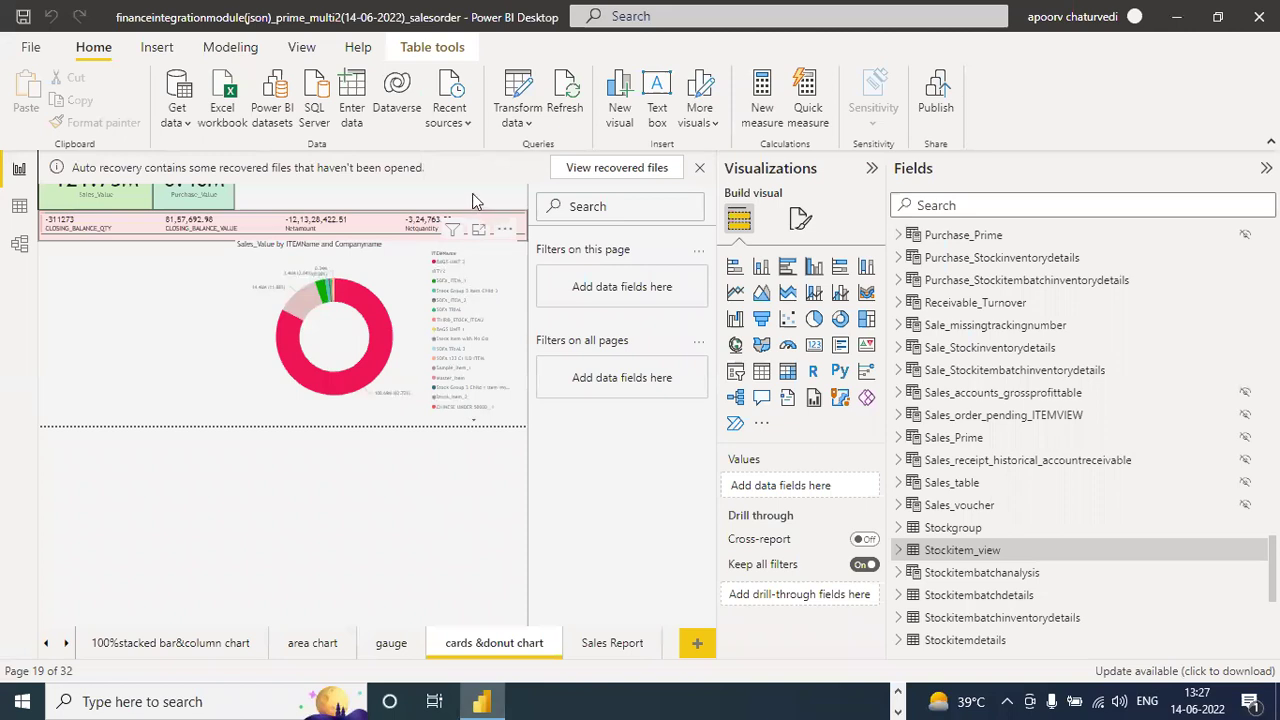
{"action": "left_click", "coordinate": [898, 551]}
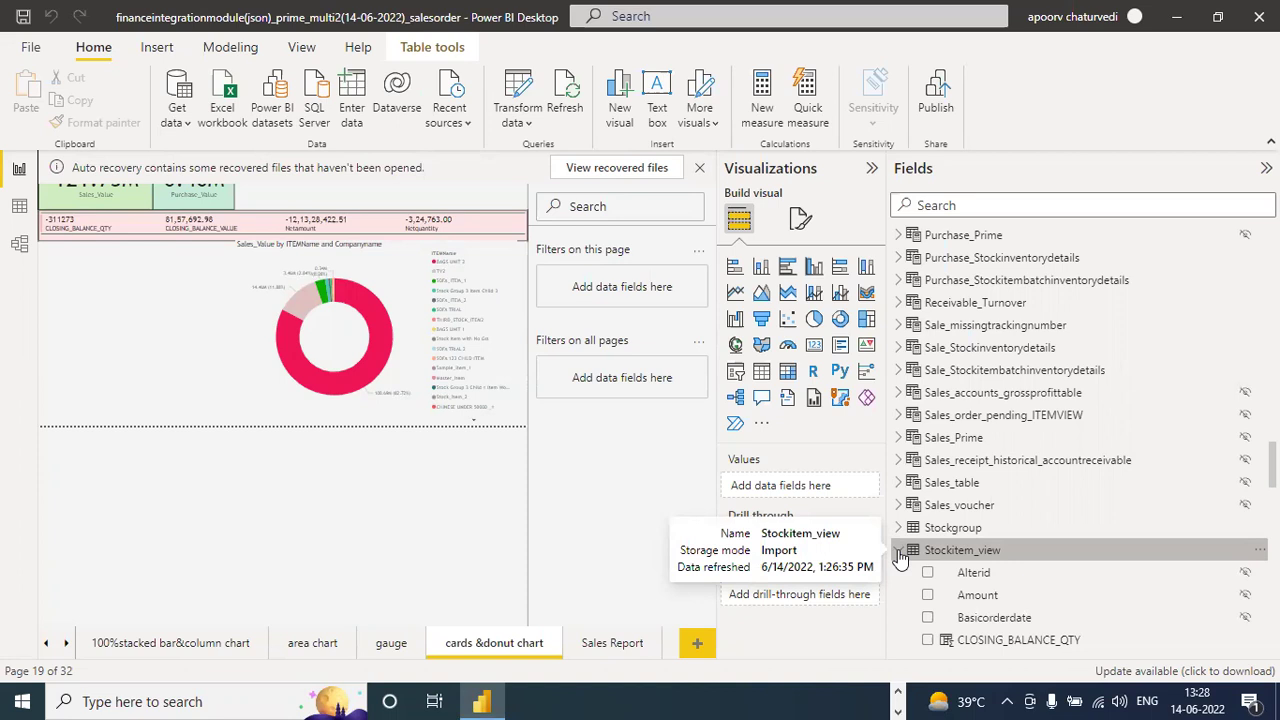
{"action": "left_click", "coordinate": [872, 170]}
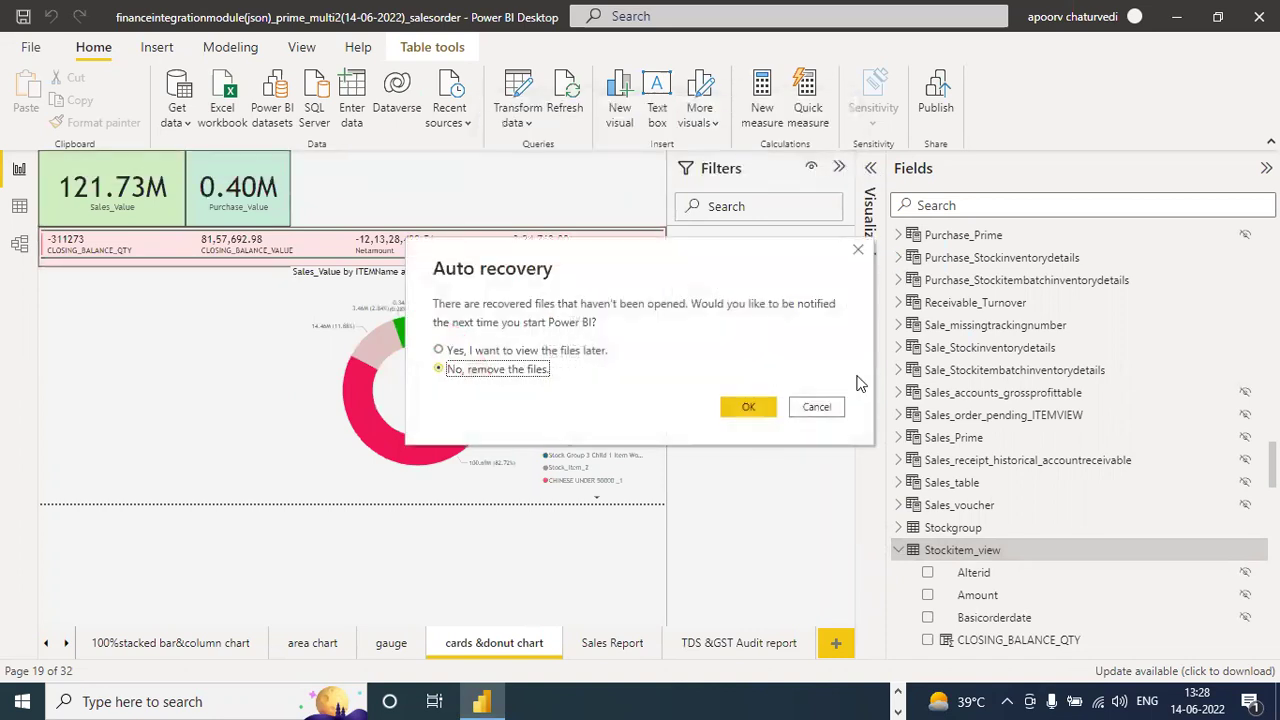
{"action": "left_click", "coordinate": [817, 406]}
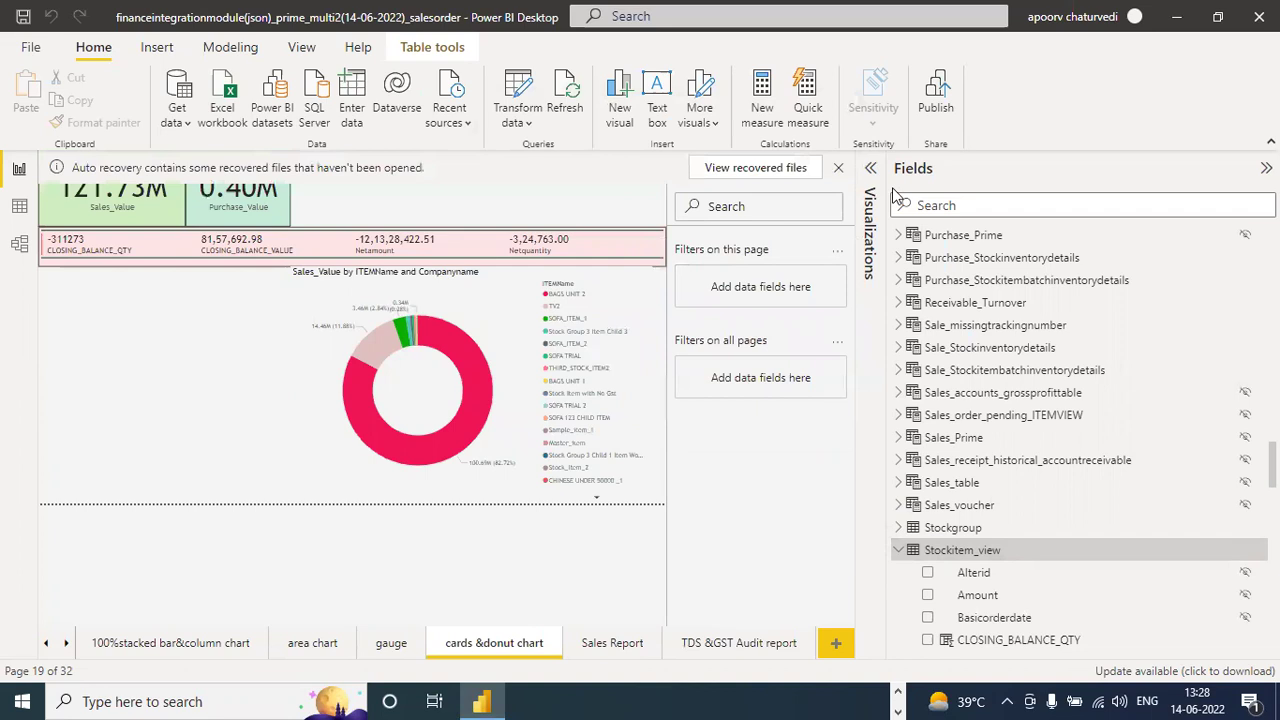
{"action": "left_click", "coordinate": [1266, 168]}
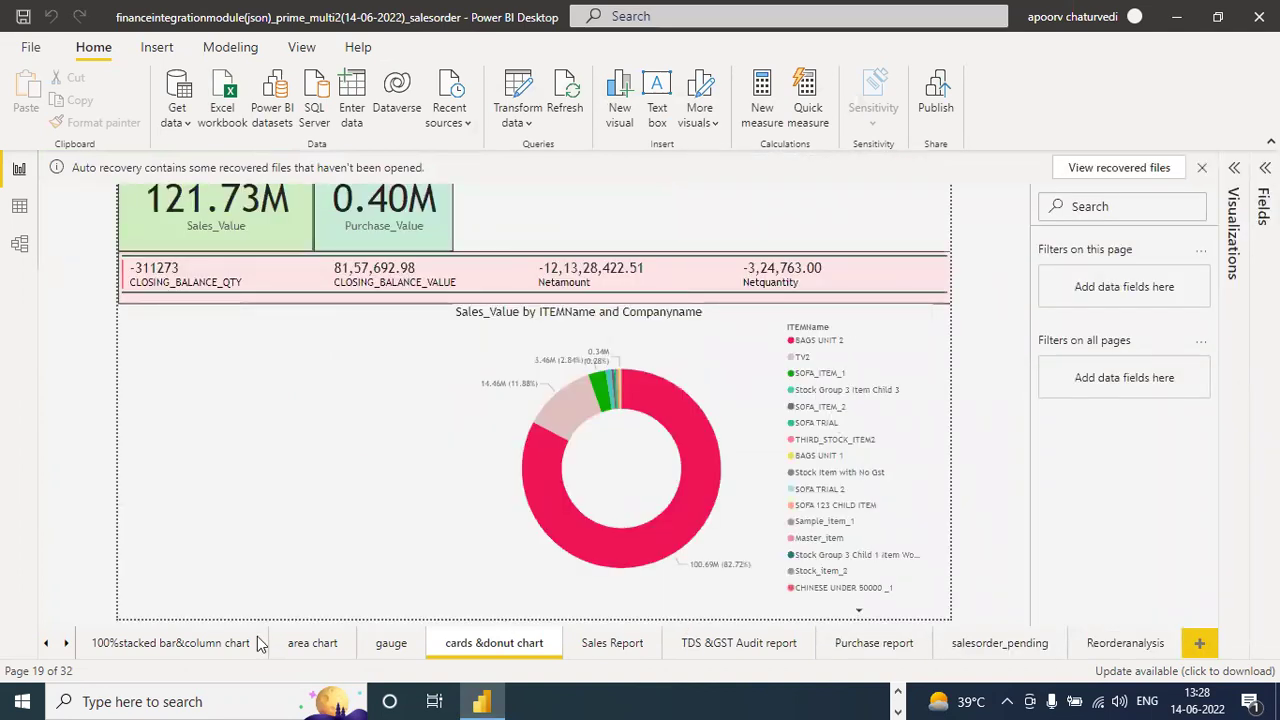
Review the report's 100%stacked bar&column chart page and the Scatter plot page.
{"action": "left_click", "coordinate": [124, 648]}
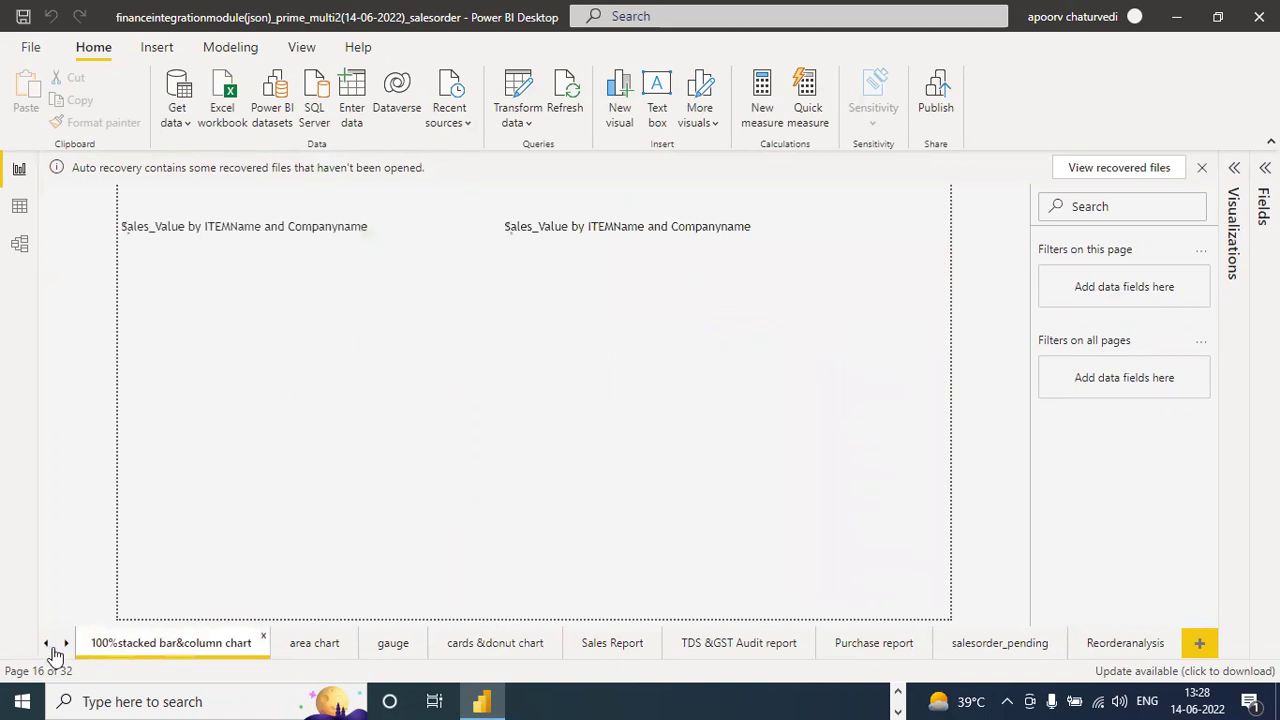
{"action": "left_click", "coordinate": [47, 645]}
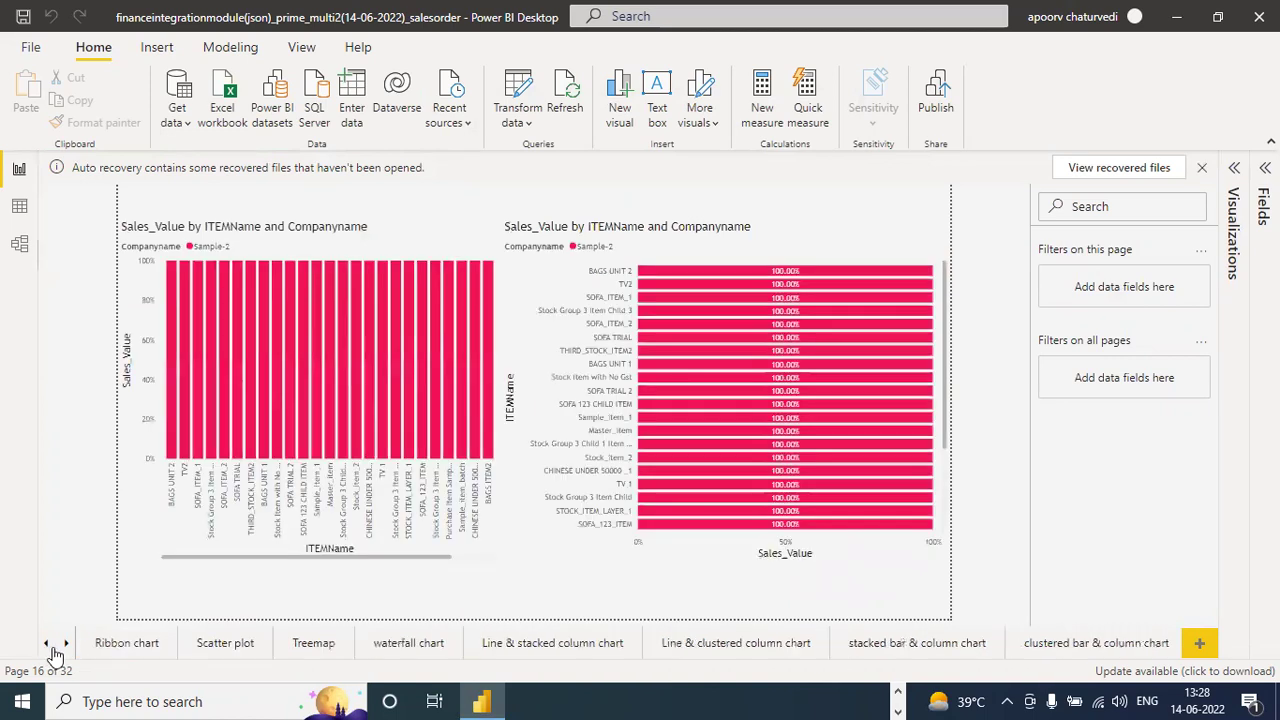
{"action": "left_click", "coordinate": [225, 647]}
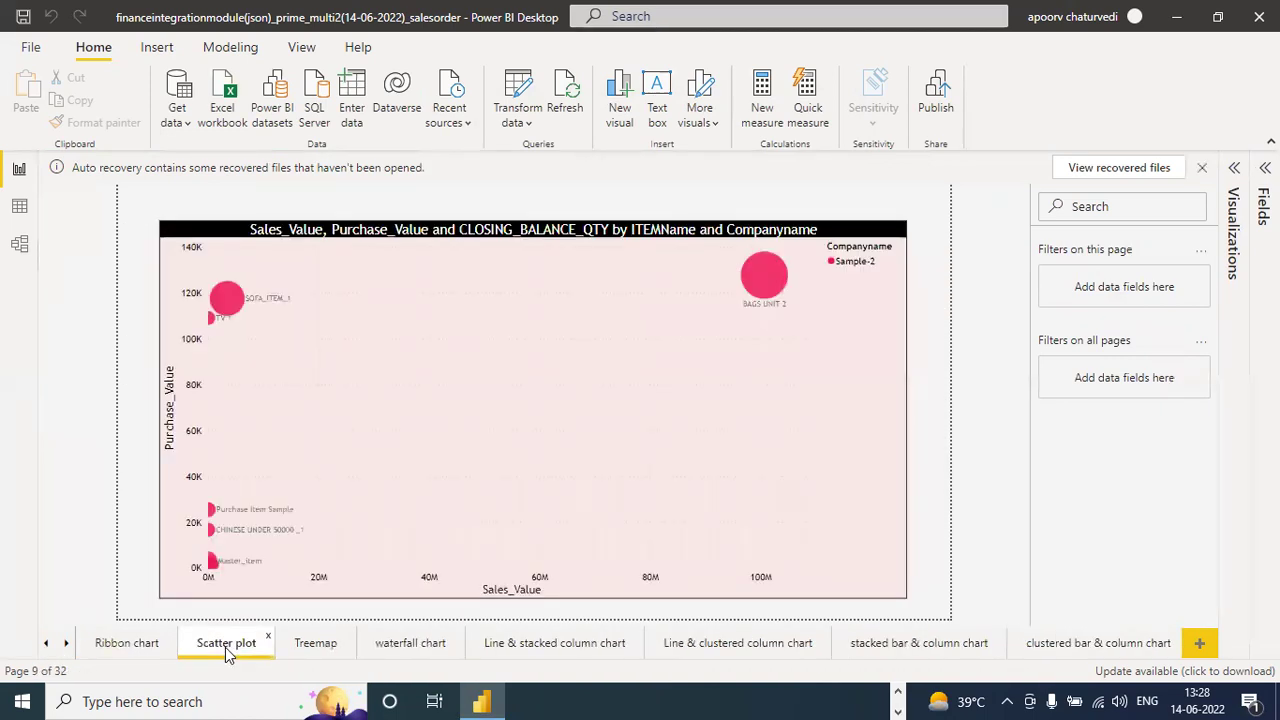